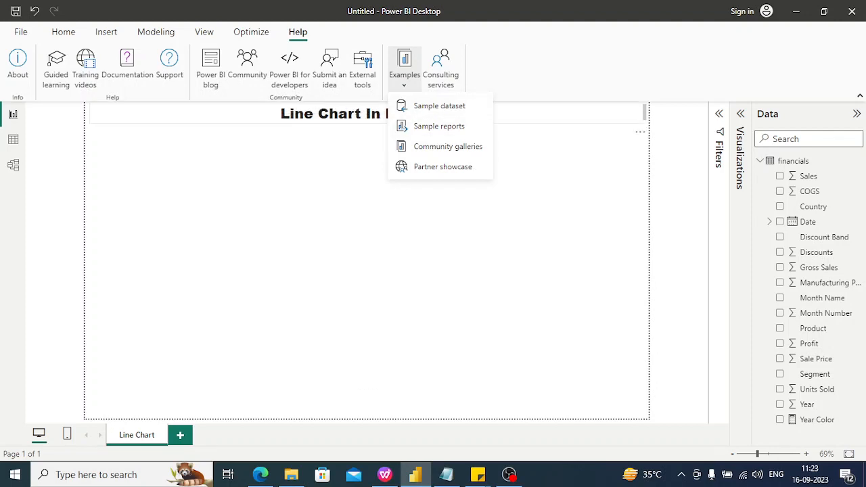
{"action": "left_click", "coordinate": [541, 196]}
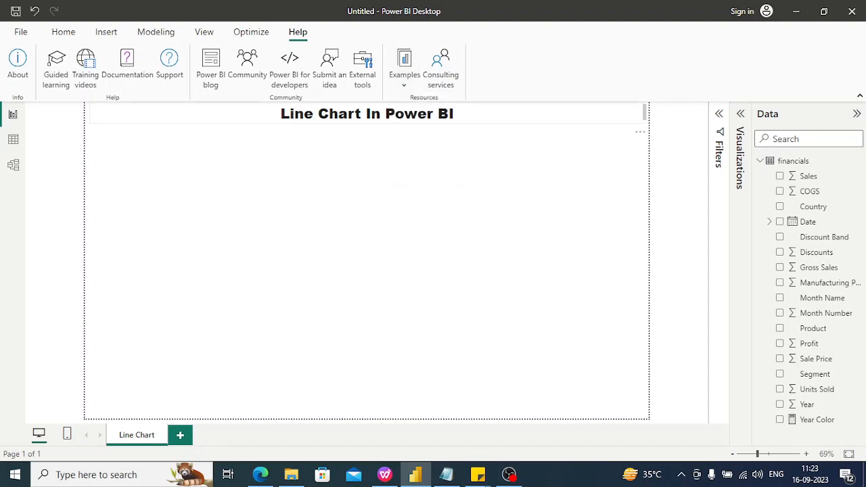
{"action": "left_click", "coordinate": [461, 114]}
{"action": "left_click", "coordinate": [461, 114]}
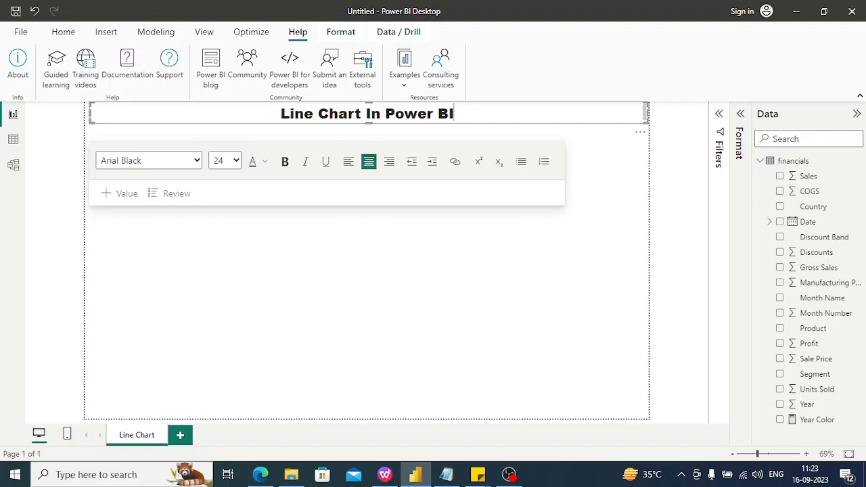
{"action": "left_click", "coordinate": [406, 291]}
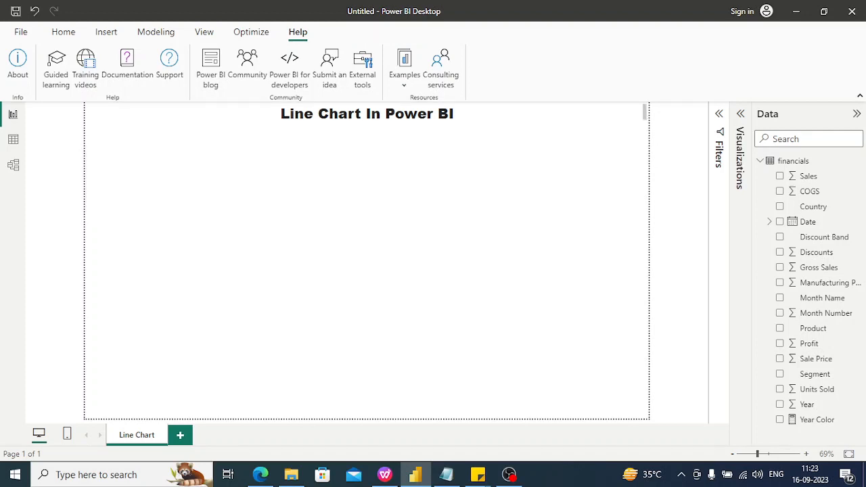
- Add an empty line chart visual to the report page, make it taller and shift it slightly down
{"action": "left_click", "coordinate": [740, 156]}
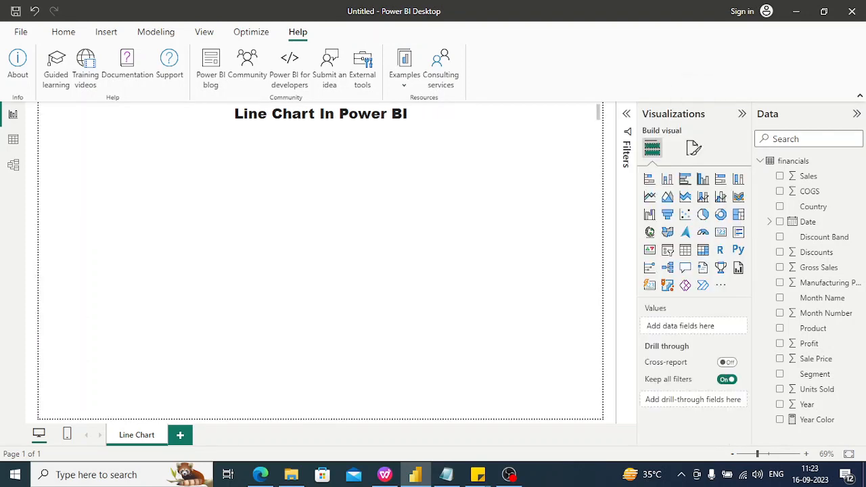
{"action": "left_click", "coordinate": [649, 196]}
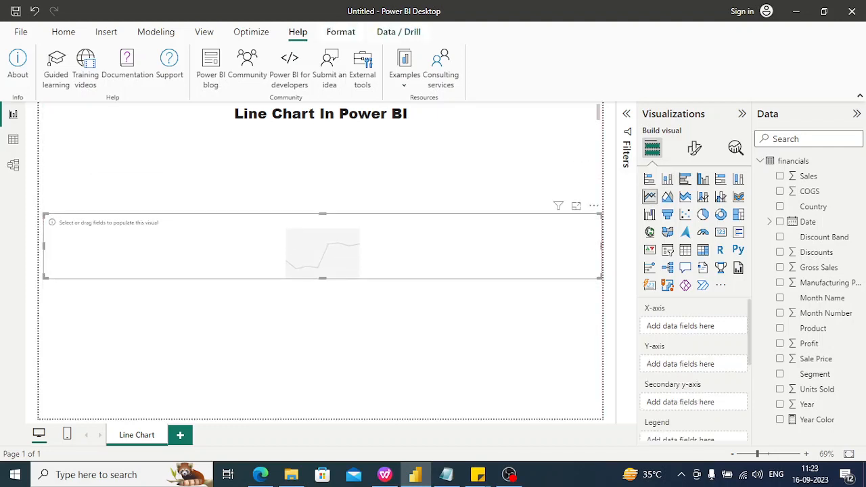
{"action": "left_click_drag", "start_coordinate": [322, 246], "coordinate": [317, 246]}
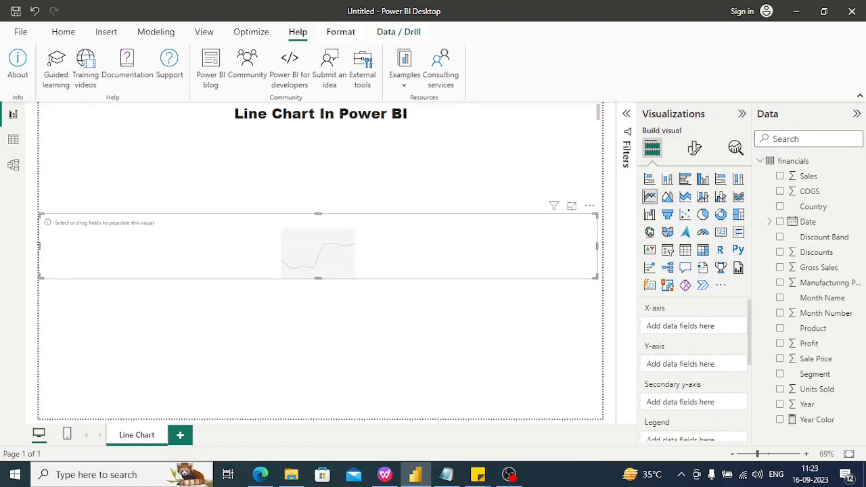
{"action": "left_click_drag", "start_coordinate": [318, 277], "coordinate": [317, 334]}
{"action": "left_click_drag", "start_coordinate": [318, 274], "coordinate": [320, 299]}
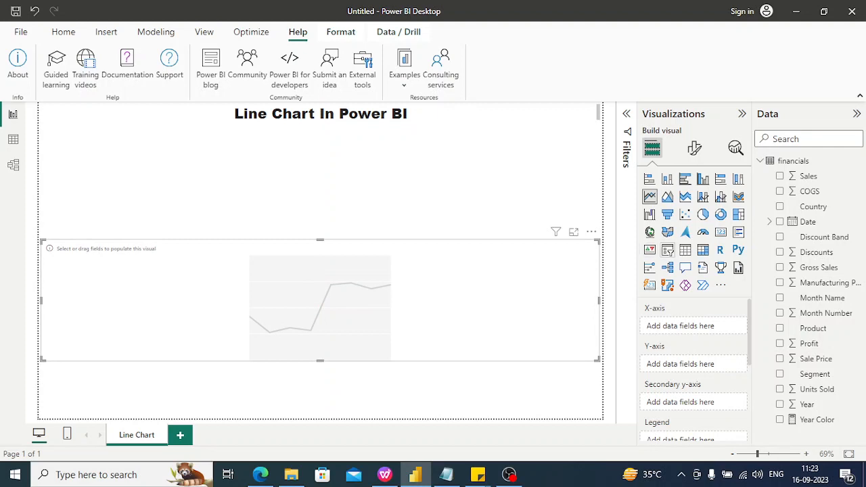
- Convert the empty line chart into a slicer on the Country field, shrunk to a small box below the page title's left end
{"action": "left_click", "coordinate": [667, 249]}
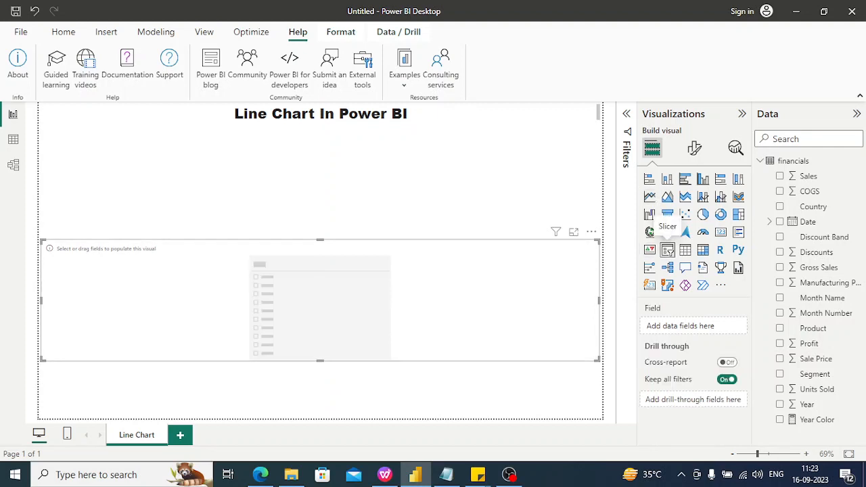
{"action": "left_click_drag", "start_coordinate": [598, 300], "coordinate": [97, 205]}
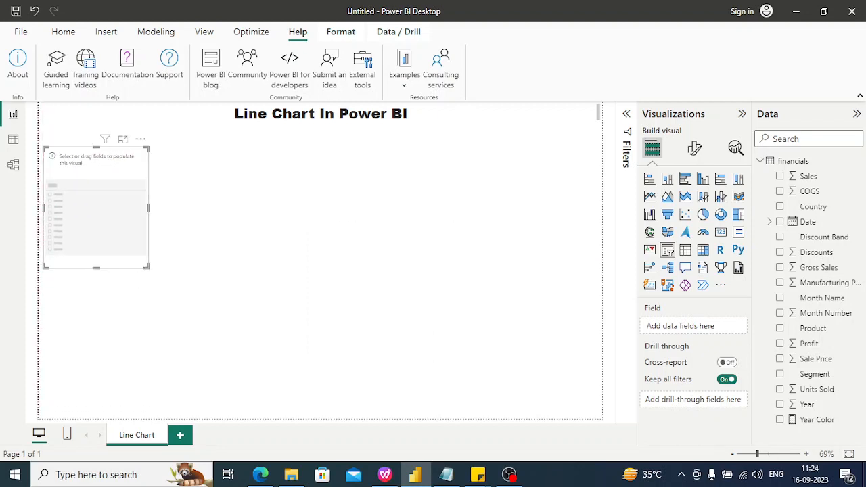
{"action": "left_click_drag", "start_coordinate": [96, 267], "coordinate": [96, 202]}
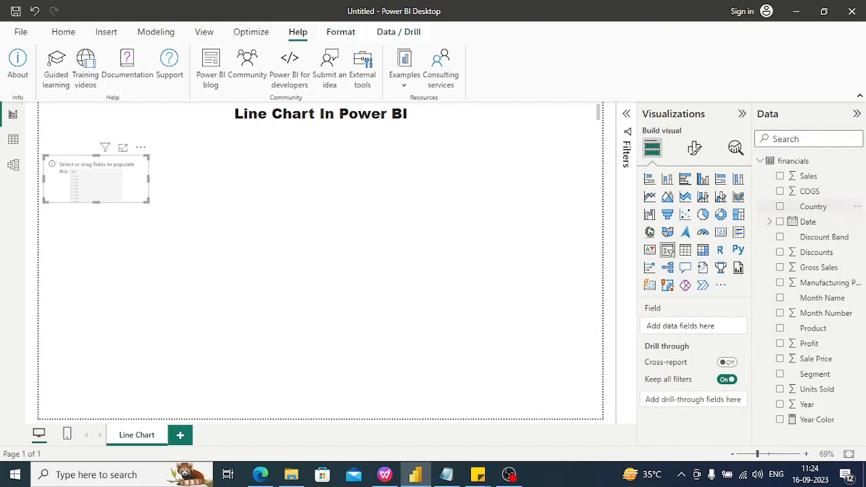
{"action": "left_click_drag", "start_coordinate": [813, 206], "coordinate": [666, 327]}
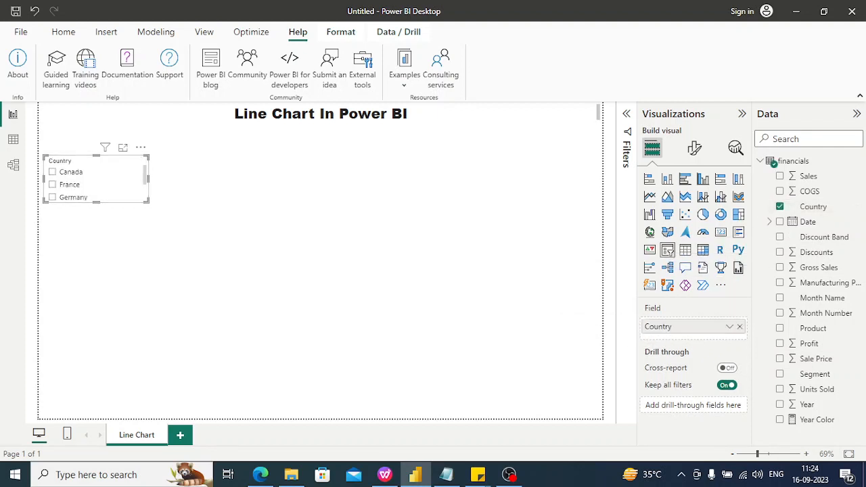
- Format the Country slicer's header text in Arial Black at size 13
{"action": "left_click", "coordinate": [694, 148]}
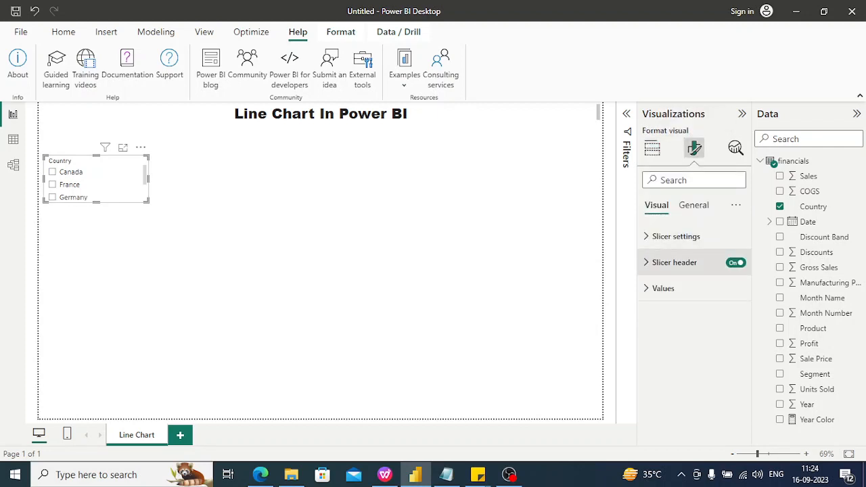
{"action": "left_click", "coordinate": [674, 263]}
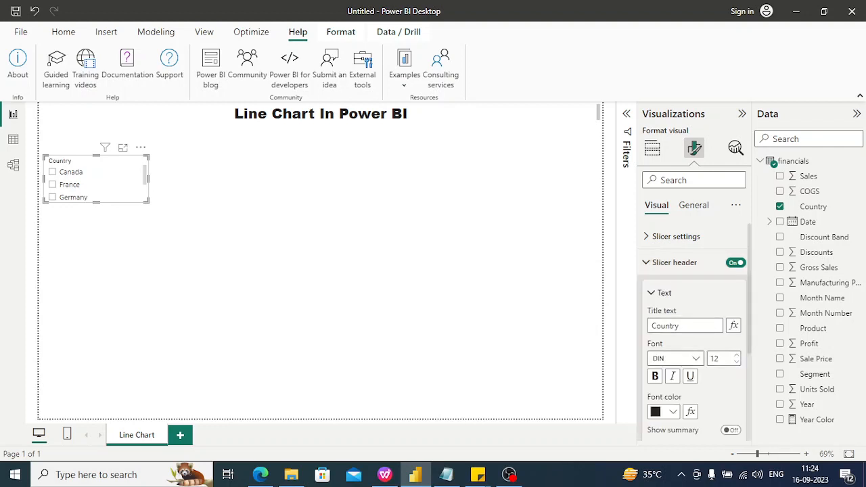
{"action": "left_click", "coordinate": [675, 358]}
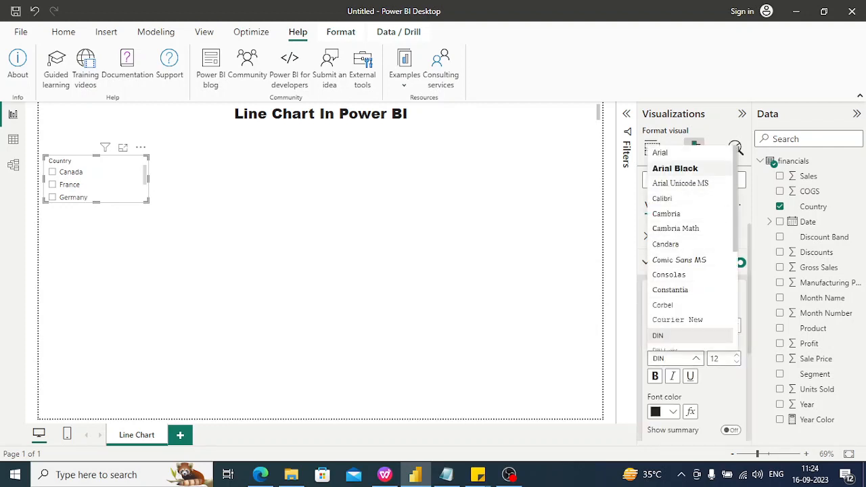
{"action": "left_click", "coordinate": [674, 167]}
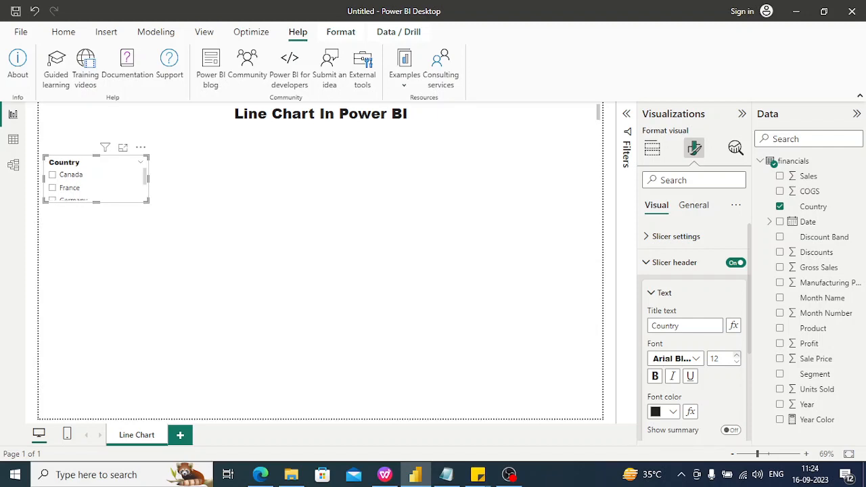
{"action": "left_click", "coordinate": [736, 355]}
{"action": "scroll", "coordinate": [694, 331], "scroll_direction": "down", "scroll_amount": 3}
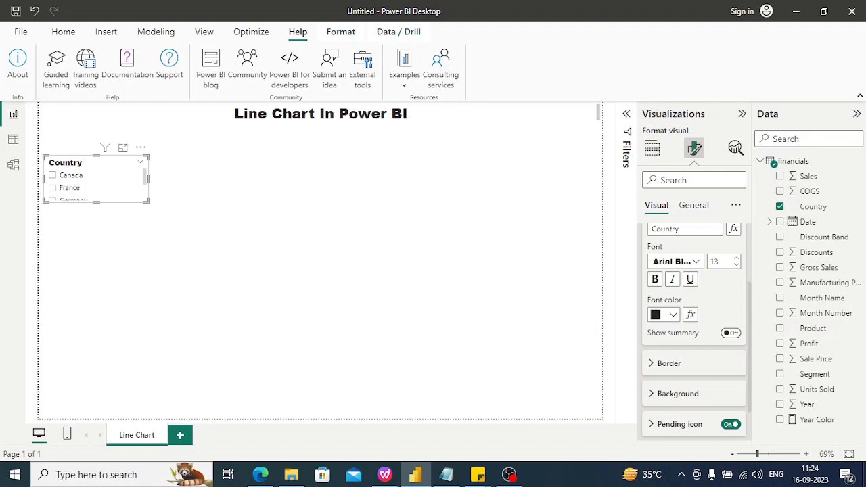
{"action": "left_click", "coordinate": [730, 332]}
{"action": "left_click", "coordinate": [731, 333]}
{"action": "scroll", "coordinate": [693, 324], "scroll_direction": "up", "scroll_amount": 3}
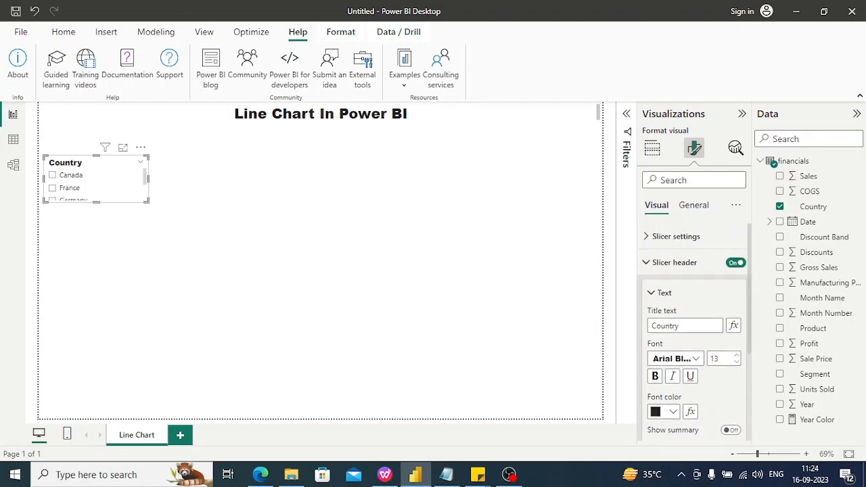
{"action": "left_click", "coordinate": [652, 292]}
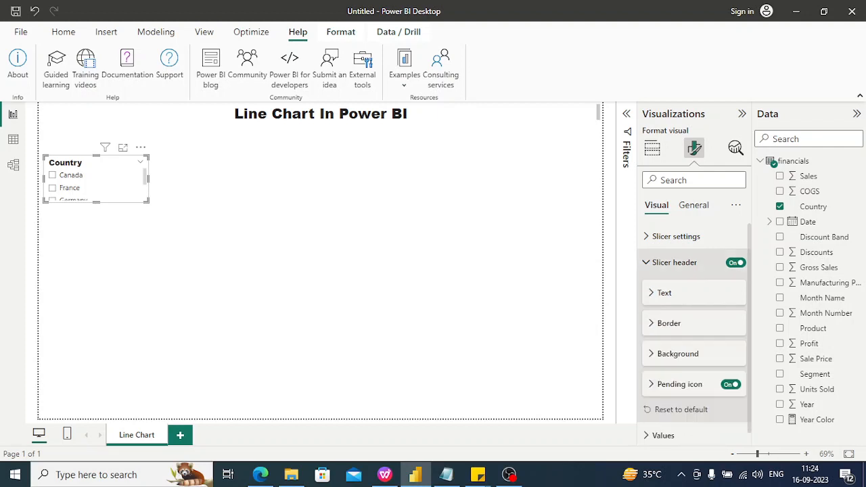
{"action": "left_click", "coordinate": [651, 293]}
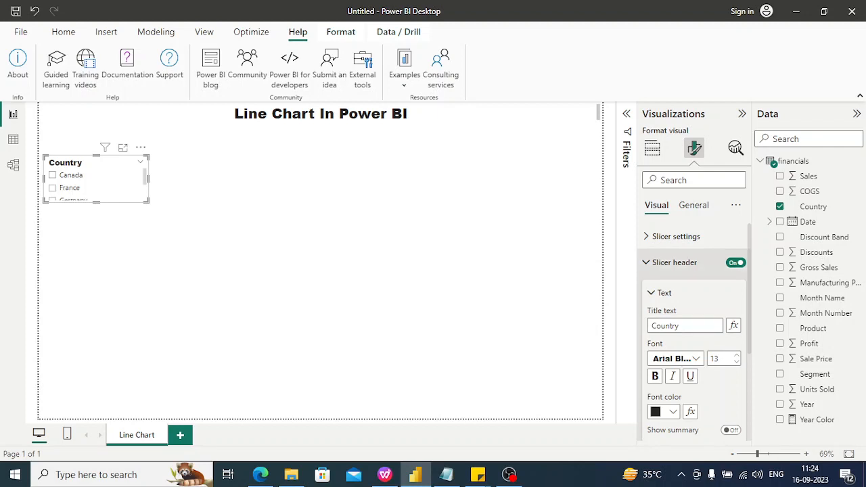
- Change the font of the Country slicer's values to Arial
{"action": "left_click", "coordinate": [675, 262]}
{"action": "left_click", "coordinate": [663, 288]}
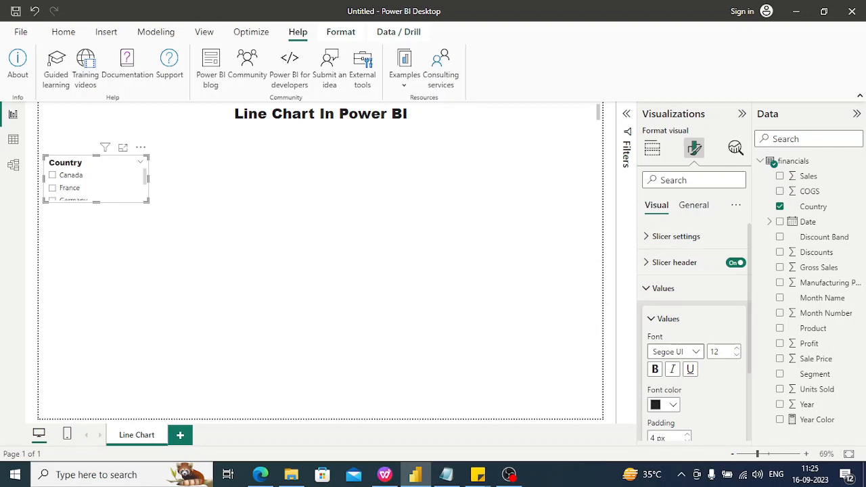
{"action": "left_click", "coordinate": [675, 351]}
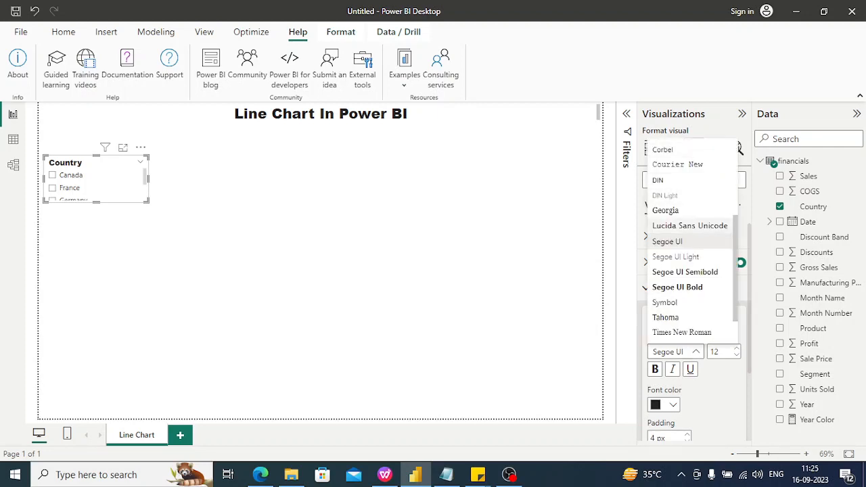
{"action": "scroll", "coordinate": [690, 243], "scroll_direction": "up", "scroll_amount": 4}
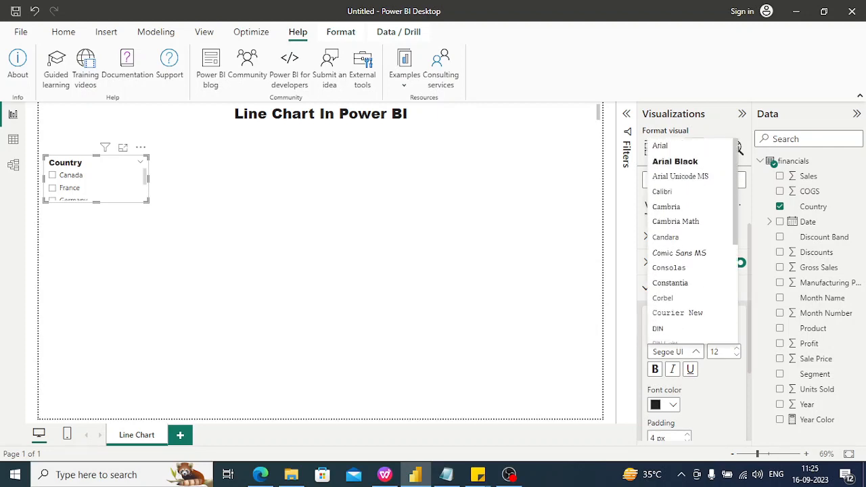
{"action": "left_click", "coordinate": [659, 146]}
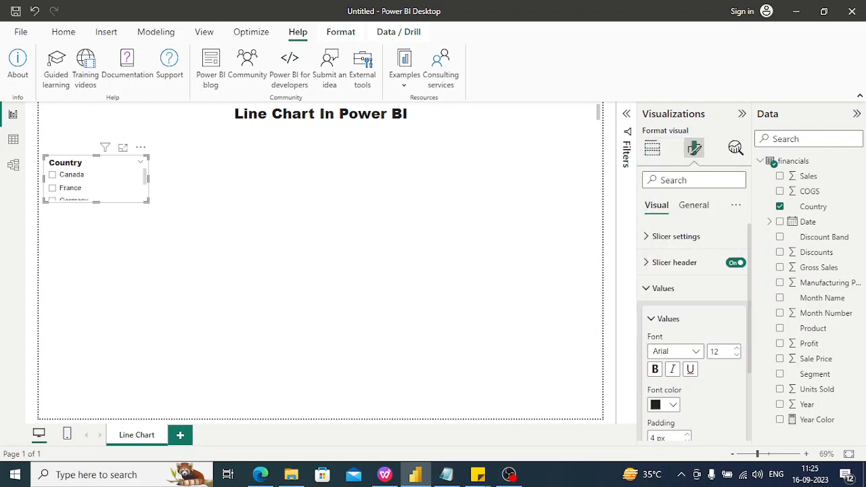
{"action": "scroll", "coordinate": [693, 332], "scroll_direction": "down", "scroll_amount": 2}
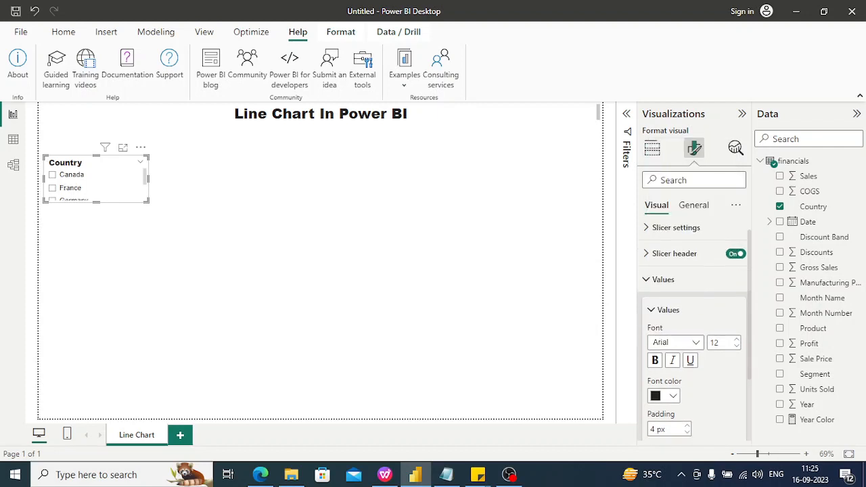
{"action": "scroll", "coordinate": [694, 332], "scroll_direction": "up", "scroll_amount": 2}
{"action": "scroll", "coordinate": [694, 331], "scroll_direction": "down", "scroll_amount": 1}
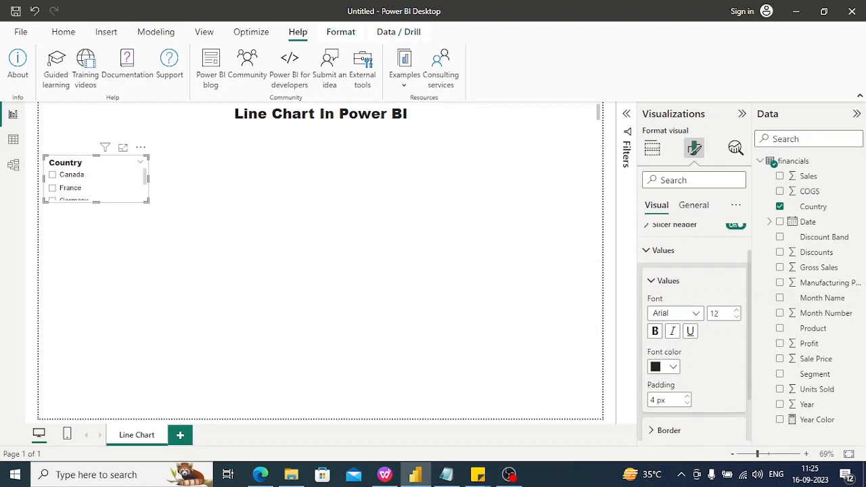
{"action": "left_click", "coordinate": [666, 281]}
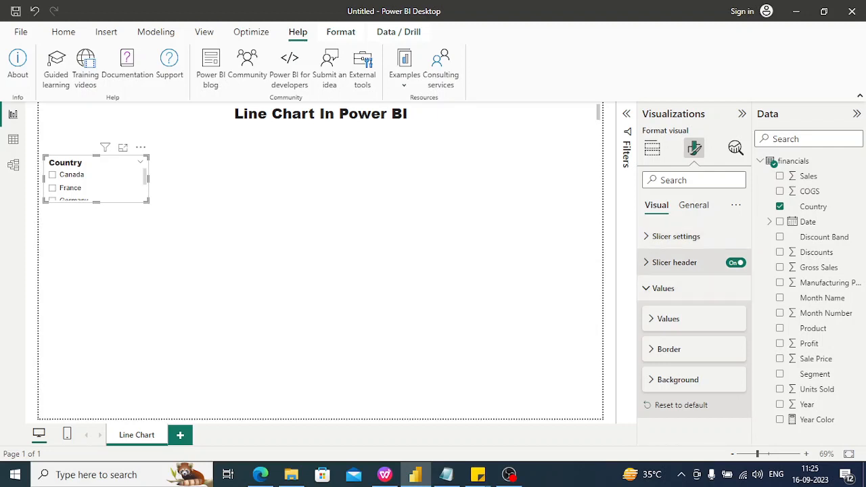
- Set the Country slicer's style to Dropdown and slightly reduce the slicer's height
{"action": "left_click", "coordinate": [674, 262]}
{"action": "left_click", "coordinate": [676, 236]}
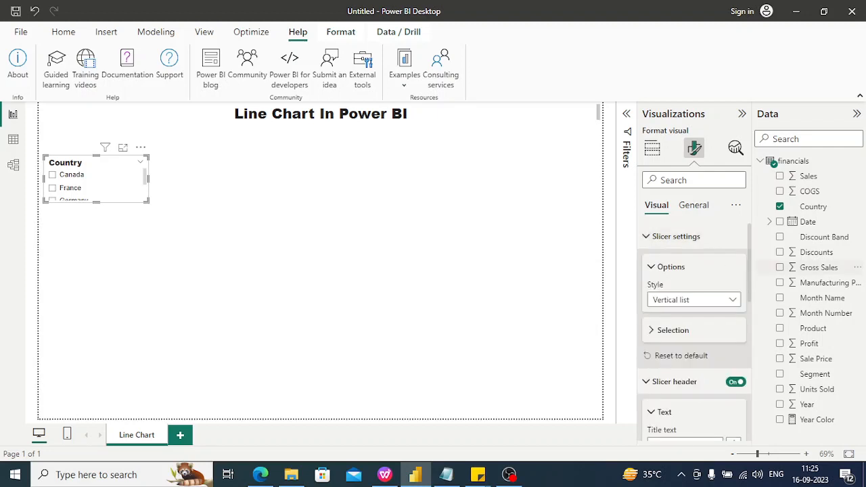
{"action": "left_click", "coordinate": [693, 300]}
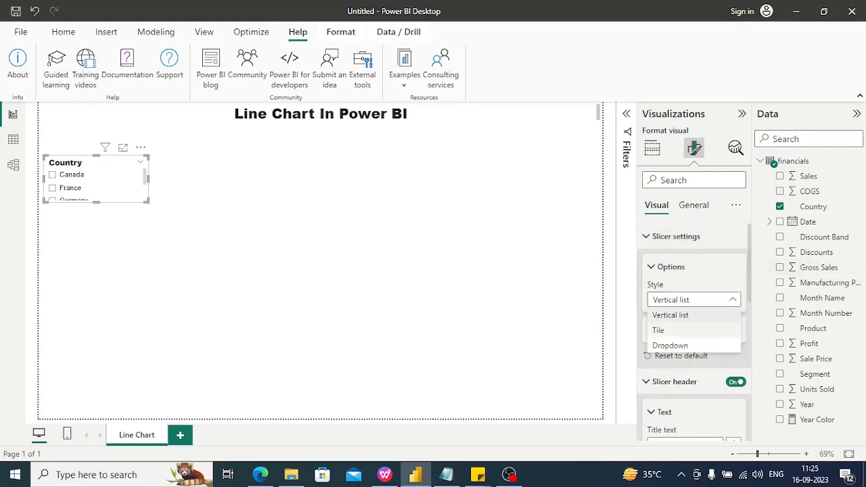
{"action": "left_click", "coordinate": [670, 345]}
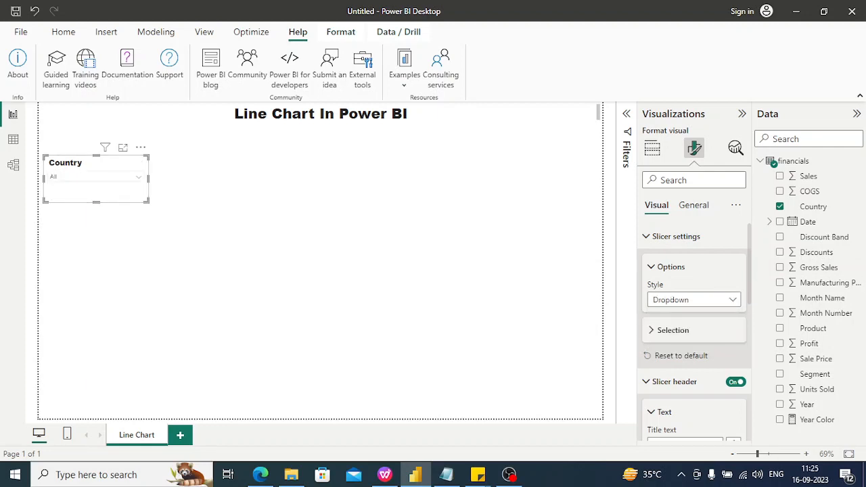
{"action": "left_click_drag", "start_coordinate": [96, 200], "coordinate": [96, 193]}
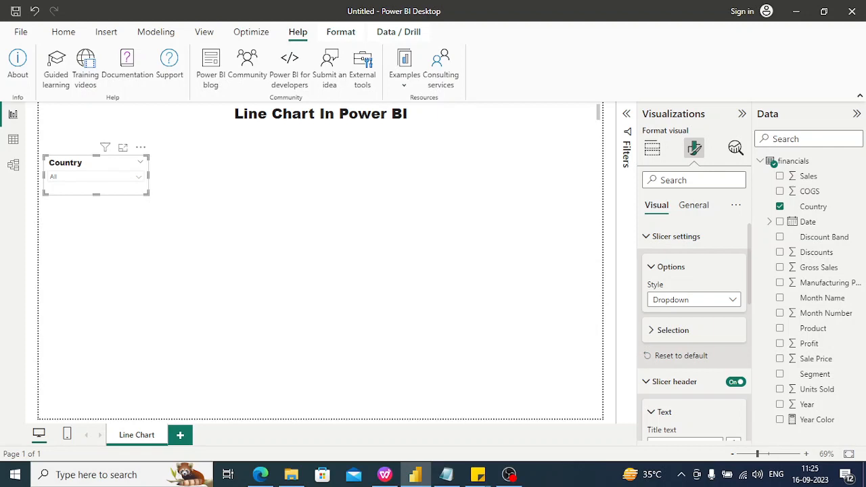
{"action": "left_click", "coordinate": [664, 266]}
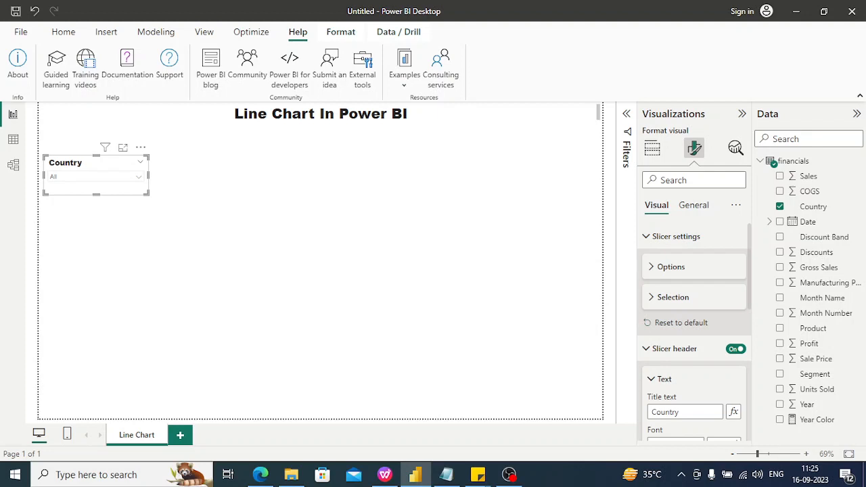
{"action": "left_click", "coordinate": [672, 298]}
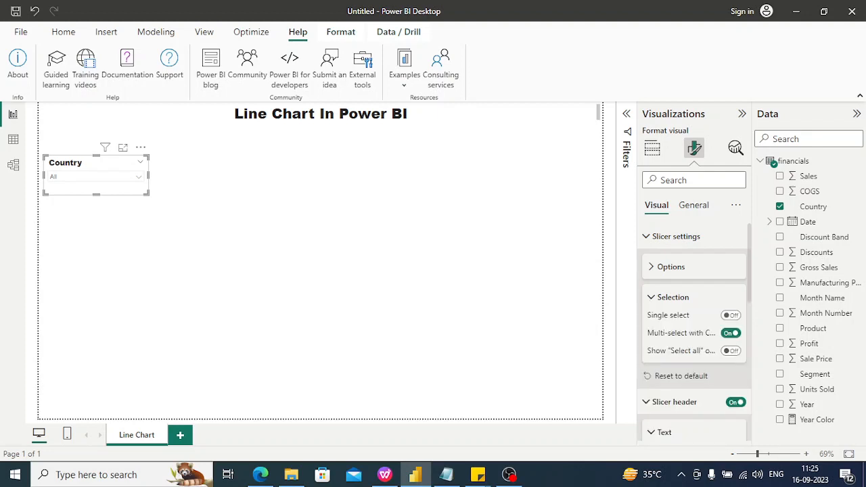
{"action": "left_click", "coordinate": [672, 296]}
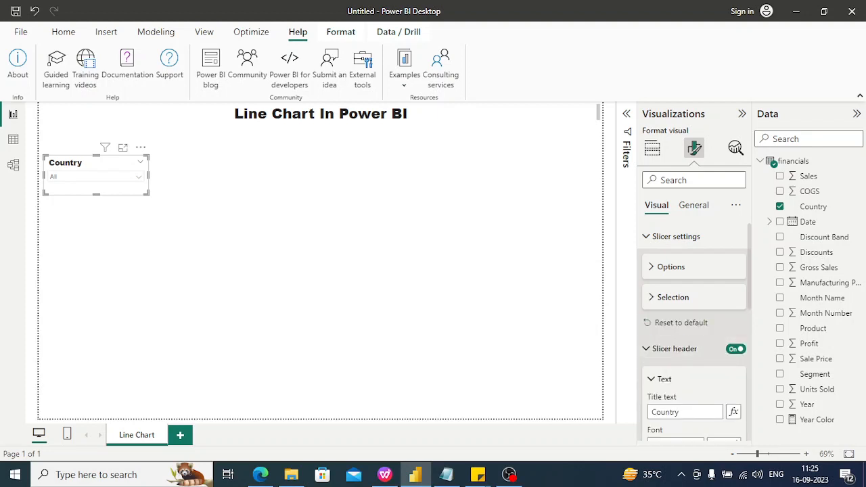
{"action": "left_click", "coordinate": [674, 348]}
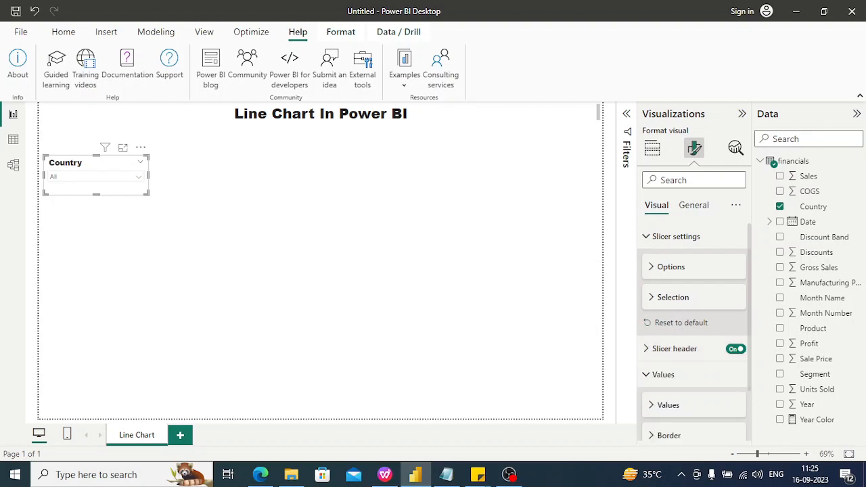
{"action": "scroll", "coordinate": [694, 332], "scroll_direction": "down", "scroll_amount": 2}
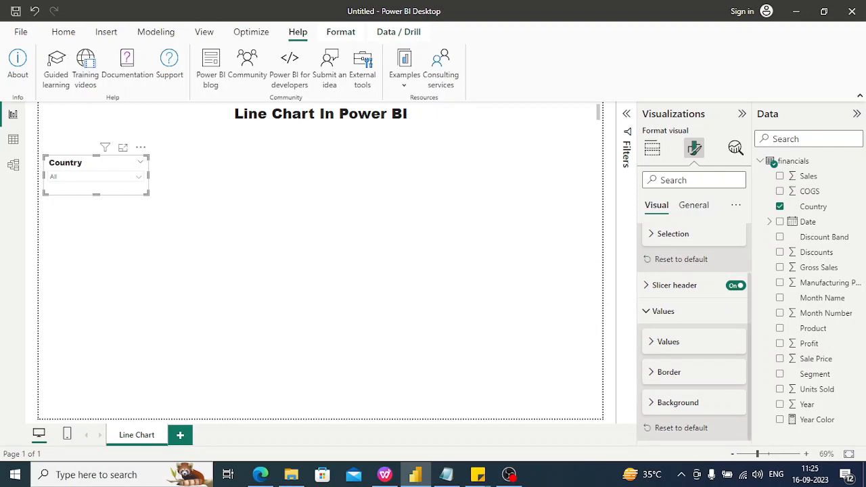
- Set the font color of the Country slicer's values to a medium orange shade and increase their font size
{"action": "left_click", "coordinate": [667, 342]}
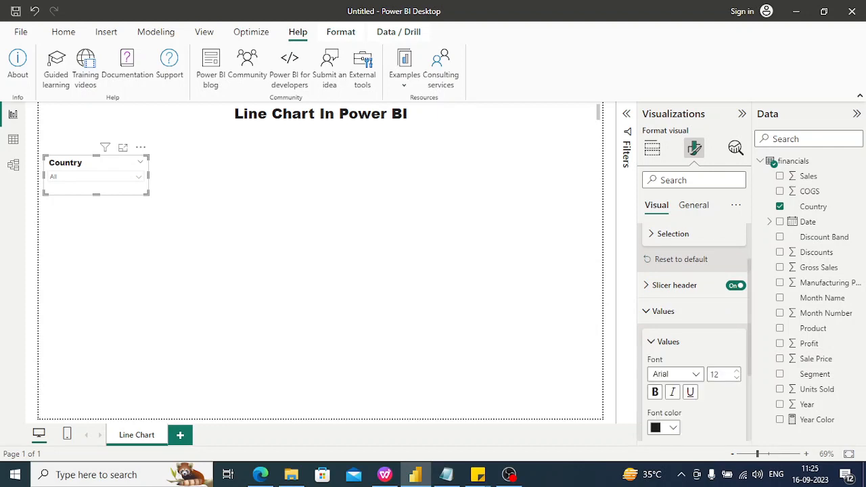
{"action": "scroll", "coordinate": [693, 327], "scroll_direction": "down", "scroll_amount": 2}
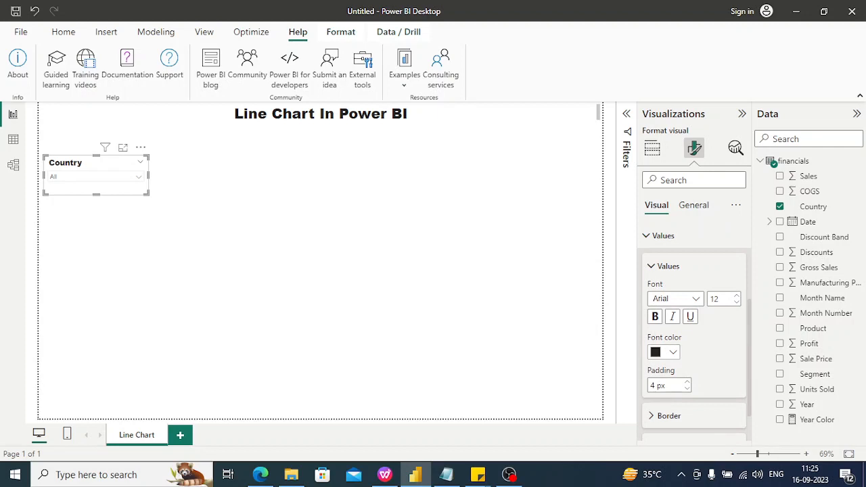
{"action": "left_click", "coordinate": [672, 351]}
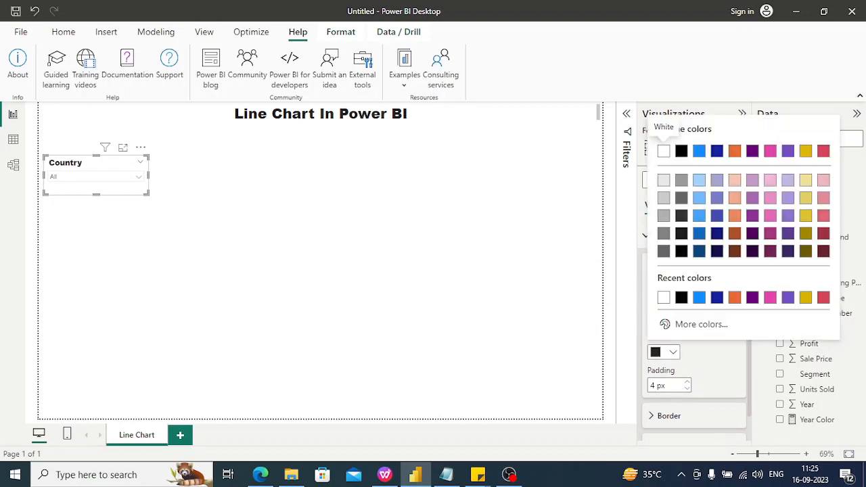
{"action": "left_click", "coordinate": [734, 215]}
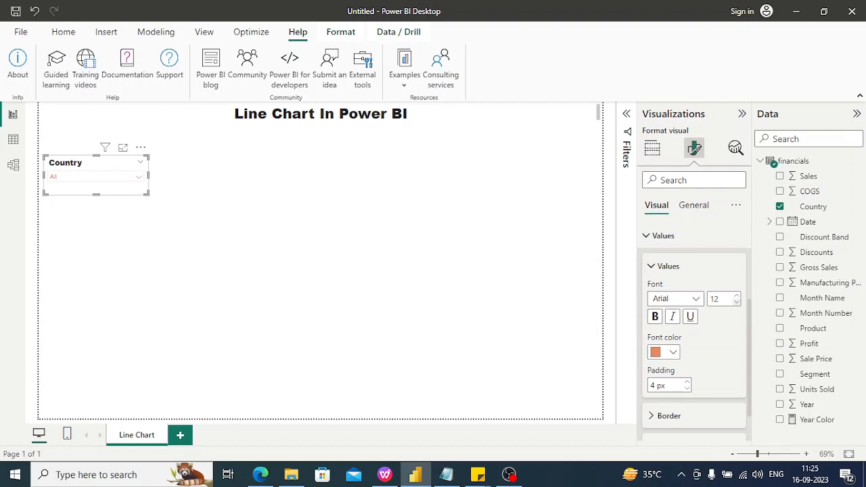
{"action": "left_click", "coordinate": [736, 302]}
{"action": "left_click", "coordinate": [736, 296]}
{"action": "left_click", "coordinate": [736, 296]}
{"action": "left_click", "coordinate": [737, 296]}
{"action": "left_click", "coordinate": [736, 296]}
- Expand the Country slicer's dropdown list to check the formatted values, and collapse it again
{"action": "left_click", "coordinate": [324, 250]}
{"action": "left_click", "coordinate": [138, 179]}
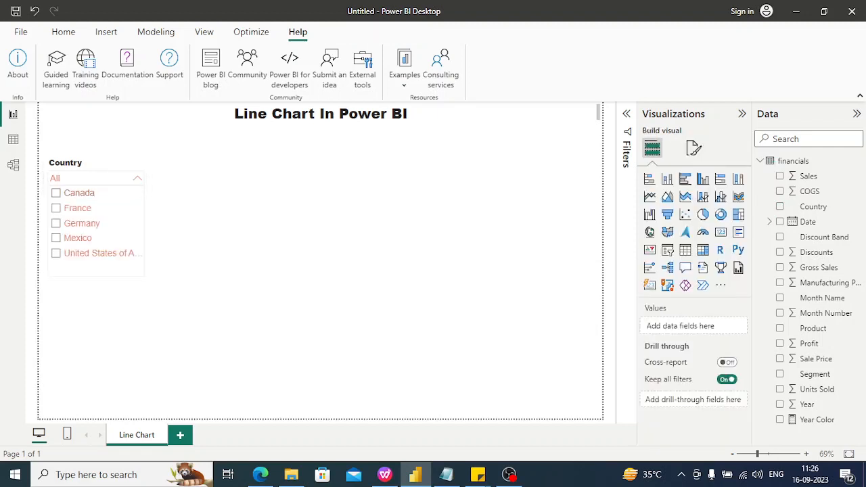
{"action": "left_click", "coordinate": [137, 178]}
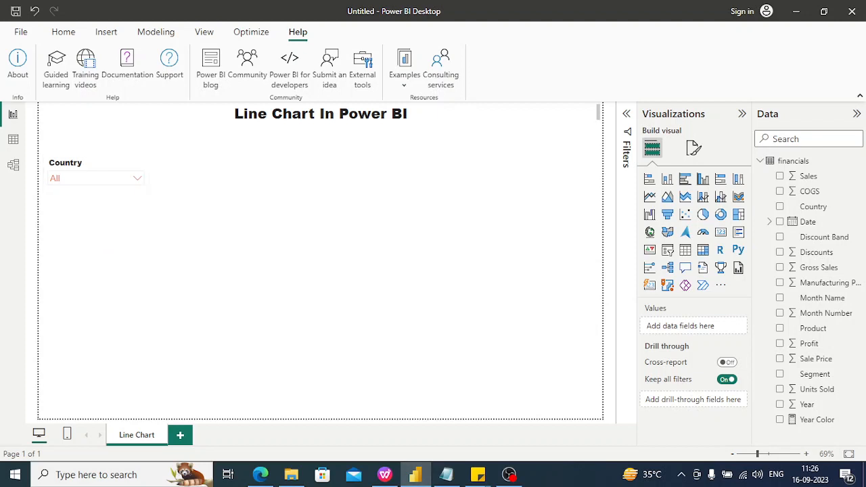
{"action": "left_click", "coordinate": [742, 113]}
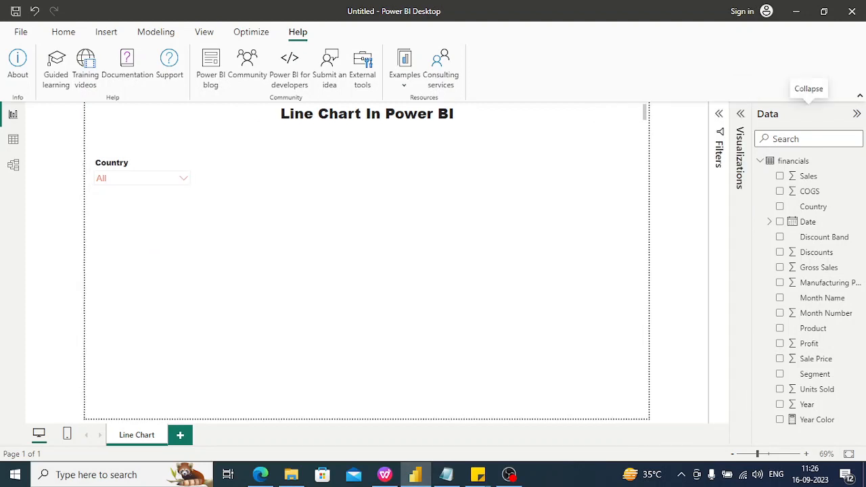
{"action": "left_click", "coordinate": [740, 113]}
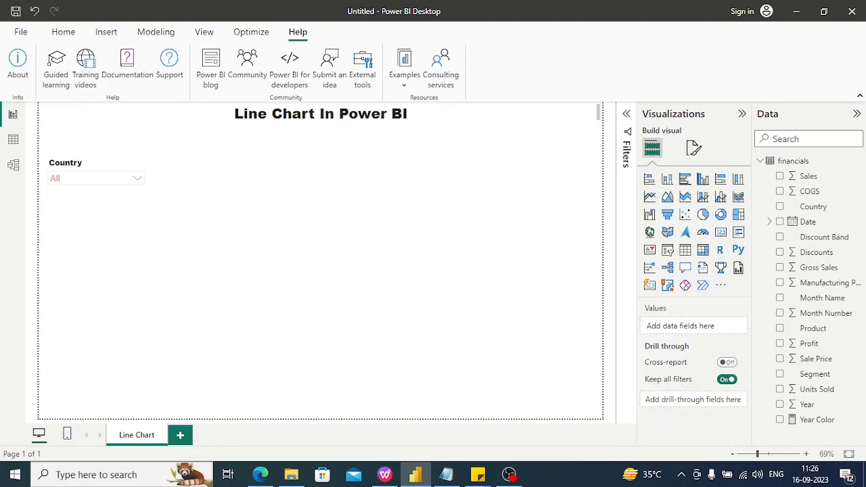
- Add an empty line chart, place it right of and slightly below the Country slicer, and make it wider and taller
{"action": "left_click", "coordinate": [649, 196]}
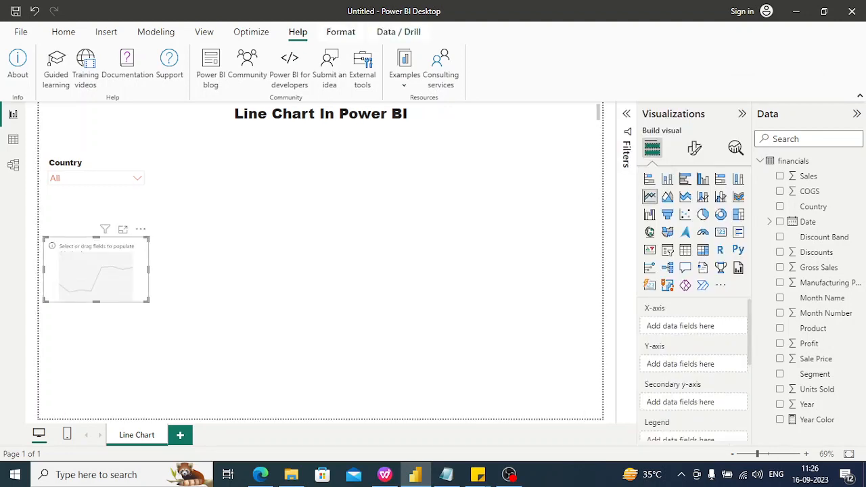
{"action": "left_click_drag", "start_coordinate": [95, 269], "coordinate": [242, 219]}
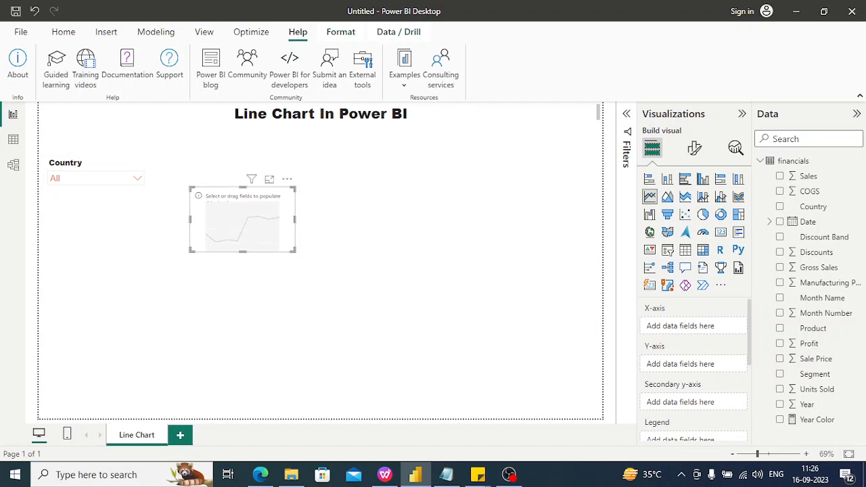
{"action": "left_click", "coordinate": [345, 223]}
{"action": "left_click", "coordinate": [263, 220]}
{"action": "left_click_drag", "start_coordinate": [295, 219], "coordinate": [396, 218]}
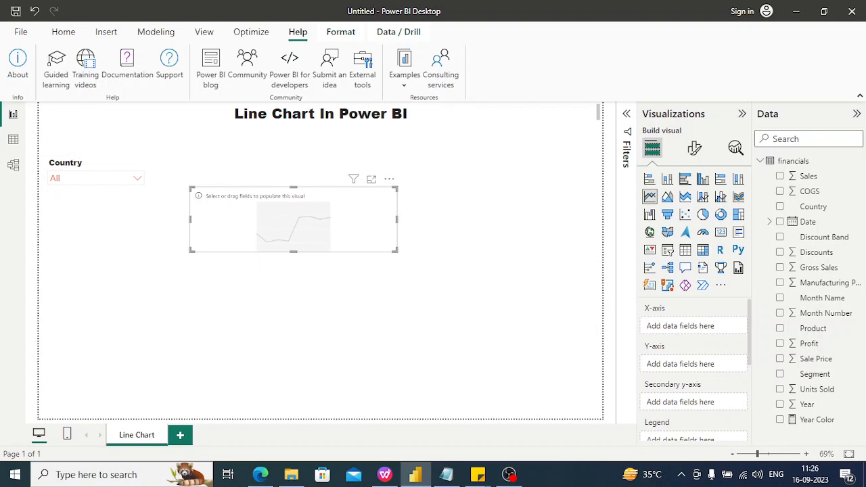
{"action": "left_click_drag", "start_coordinate": [293, 251], "coordinate": [293, 275]}
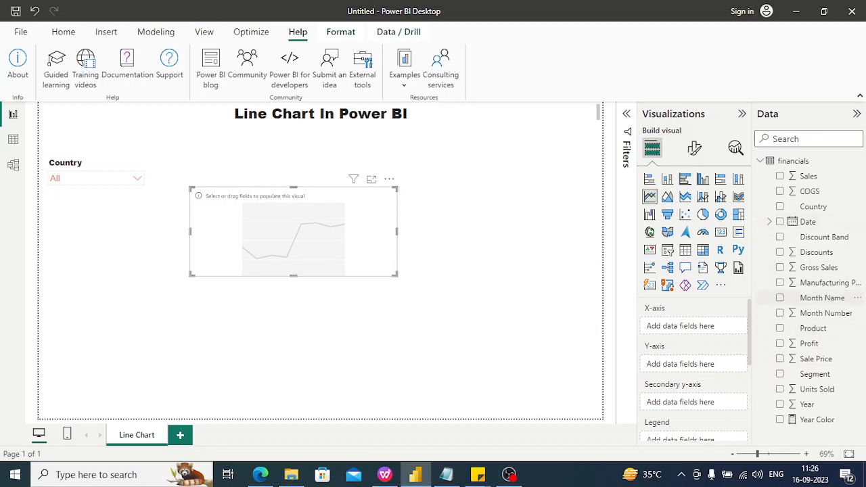
- Plot Profit and Sales against Month Name on the line chart's Y-axis and X-axis, and enlarge the chart in both directions
{"action": "left_click_drag", "start_coordinate": [822, 297], "coordinate": [713, 326]}
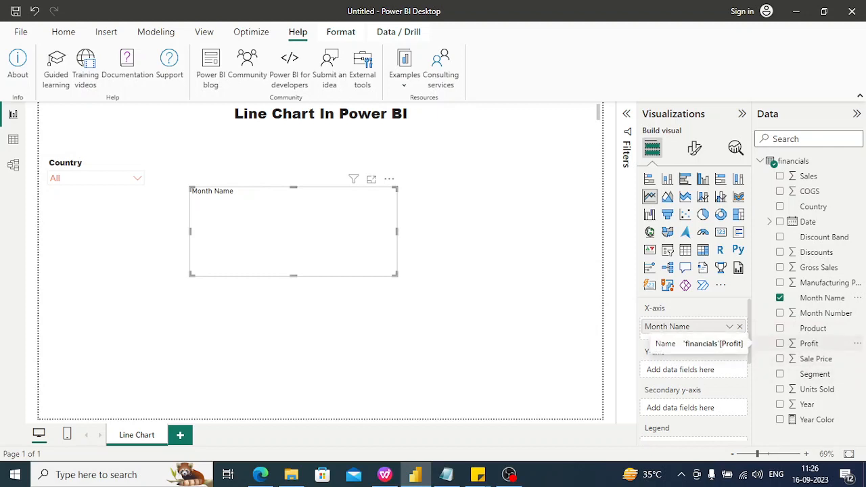
{"action": "left_click_drag", "start_coordinate": [808, 343], "coordinate": [678, 368]}
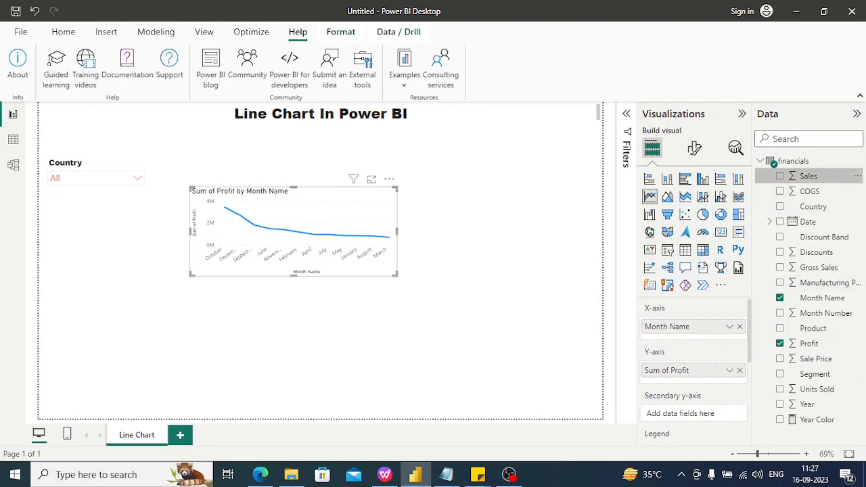
{"action": "left_click_drag", "start_coordinate": [807, 176], "coordinate": [676, 376]}
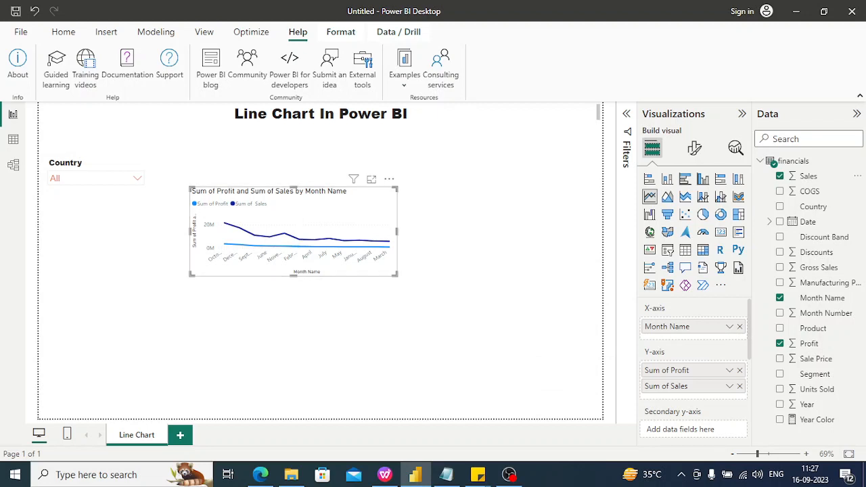
{"action": "left_click_drag", "start_coordinate": [292, 274], "coordinate": [292, 350]}
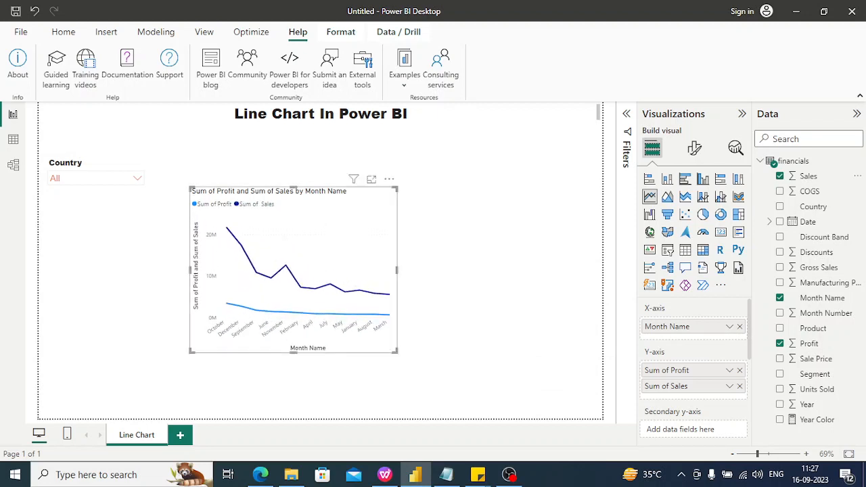
{"action": "left_click_drag", "start_coordinate": [397, 269], "coordinate": [480, 270]}
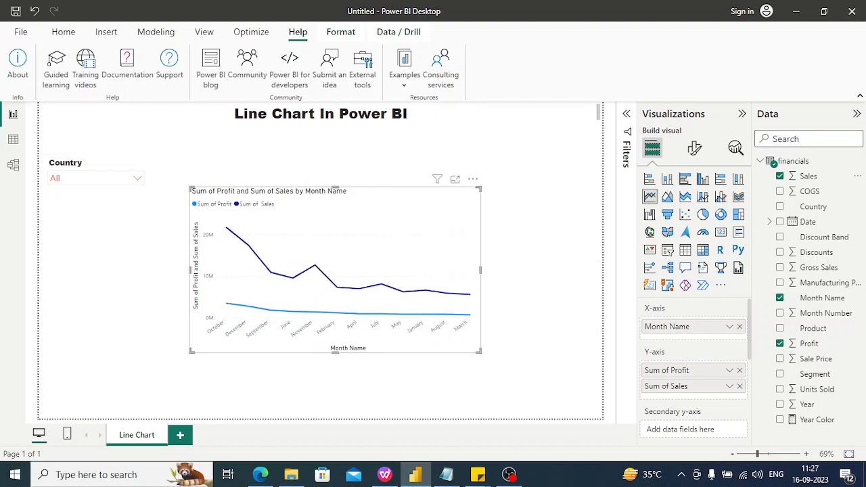
- Format the line chart's X-axis values in Arial at size 12 with a dark grey color
{"action": "left_click", "coordinate": [694, 148]}
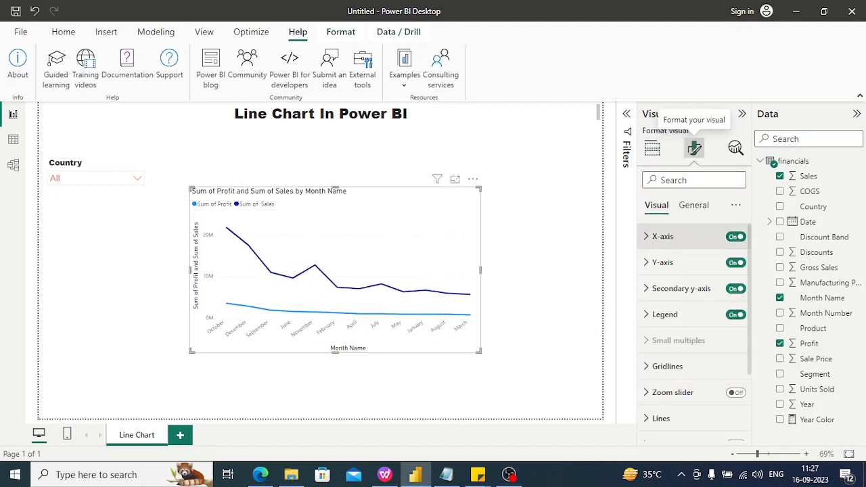
{"action": "left_click", "coordinate": [662, 236]}
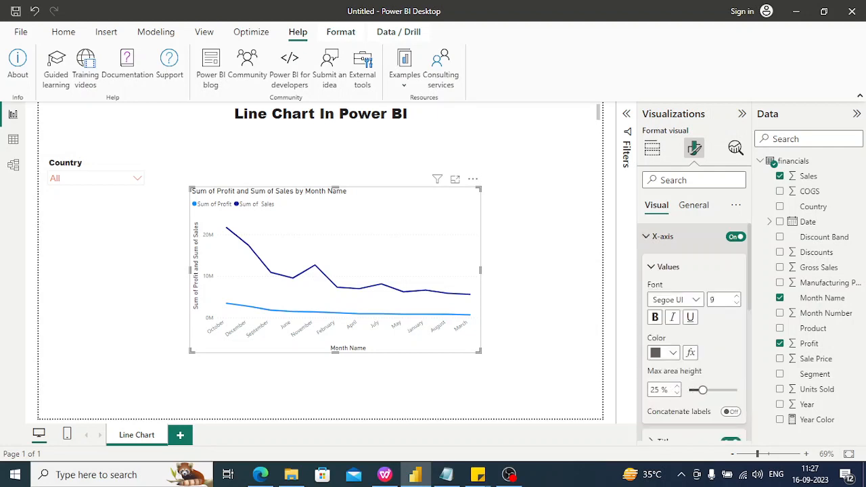
{"action": "left_click", "coordinate": [695, 299]}
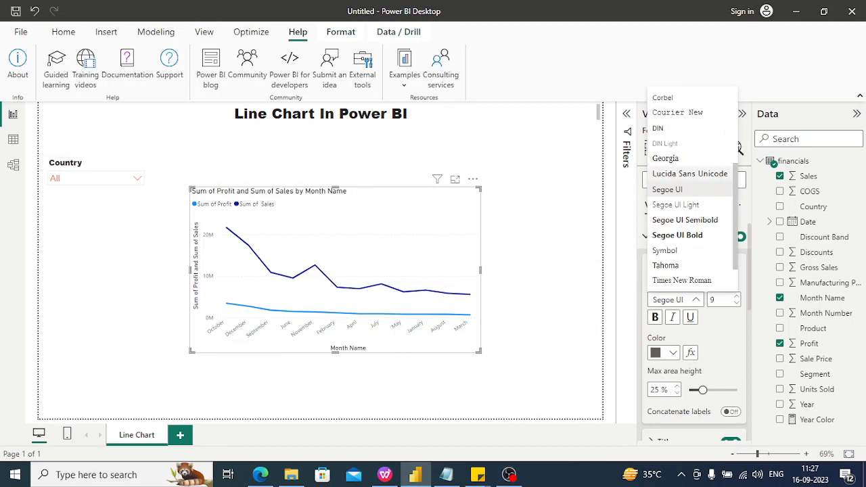
{"action": "scroll", "coordinate": [690, 189], "scroll_direction": "up", "scroll_amount": 3}
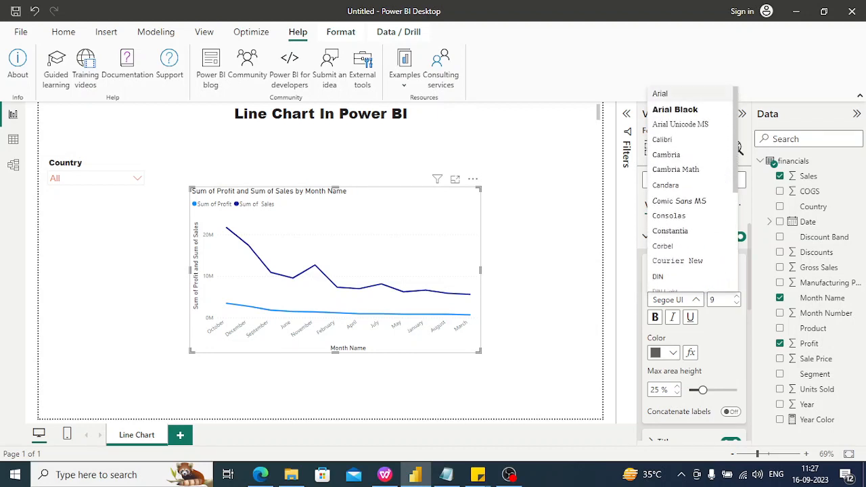
{"action": "left_click", "coordinate": [659, 94]}
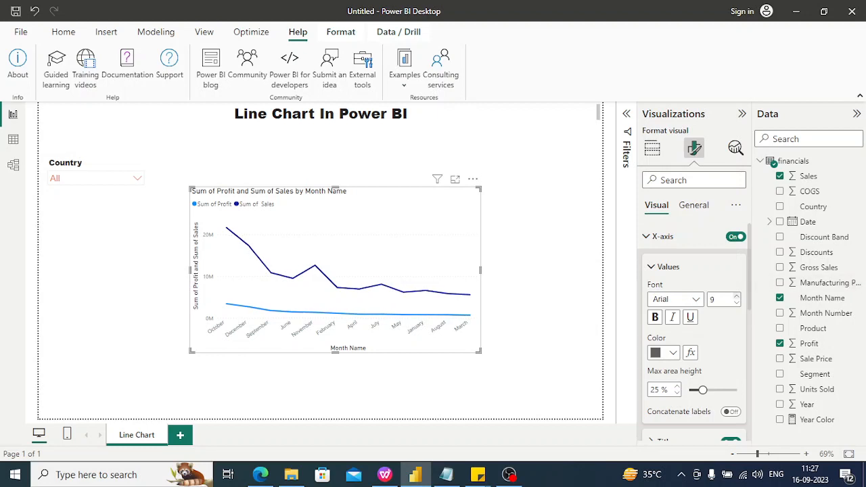
{"action": "left_click", "coordinate": [736, 296]}
{"action": "left_click", "coordinate": [736, 296]}
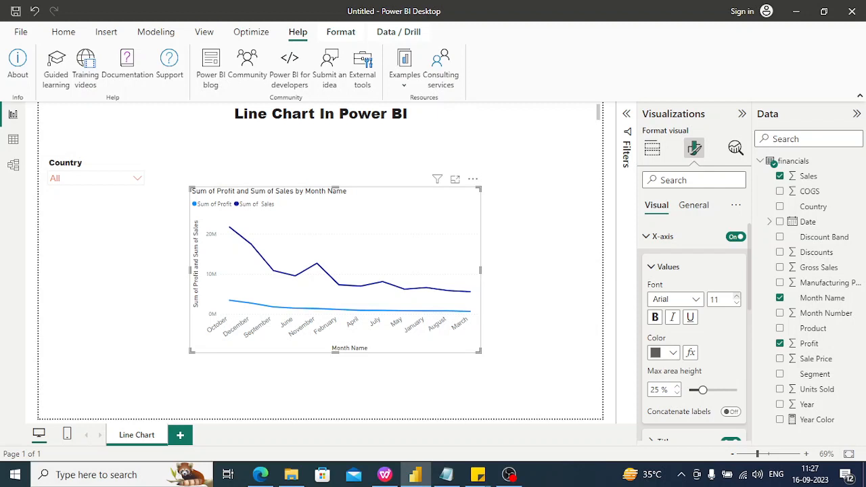
{"action": "left_click", "coordinate": [737, 297]}
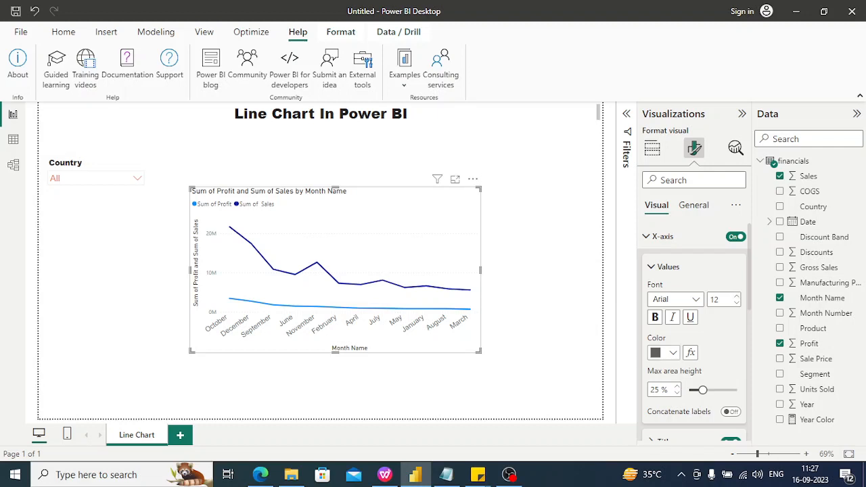
{"action": "left_click", "coordinate": [663, 353]}
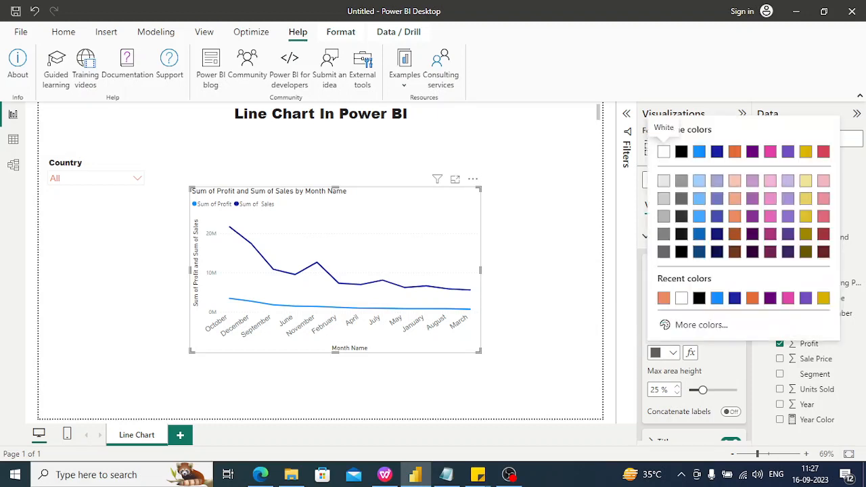
{"action": "left_click", "coordinate": [681, 216]}
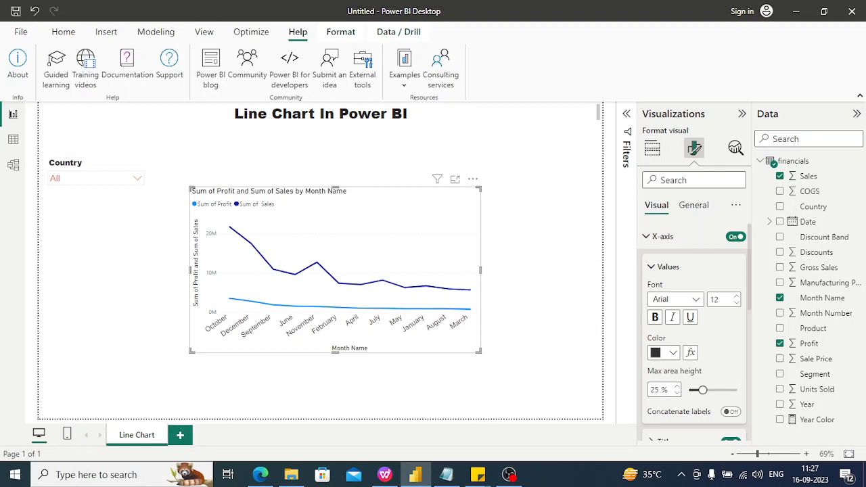
- Turn off the line chart's X-axis title
{"action": "scroll", "coordinate": [693, 331], "scroll_direction": "down", "scroll_amount": 3}
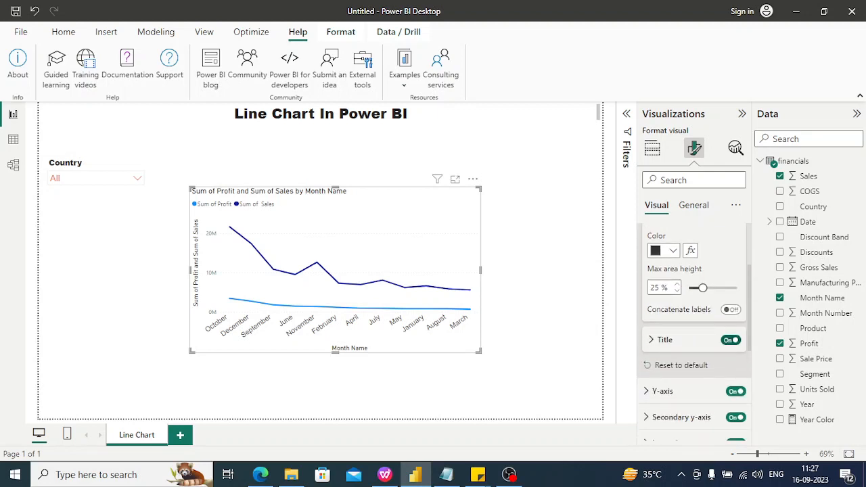
{"action": "left_click", "coordinate": [730, 339]}
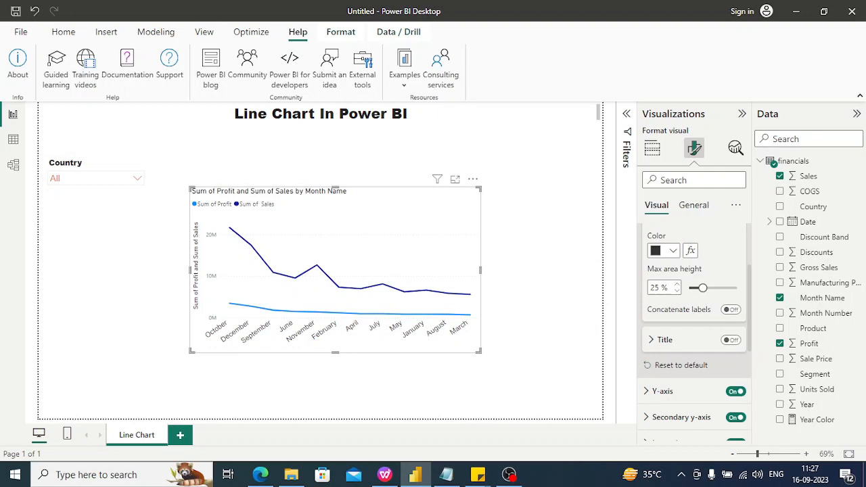
{"action": "scroll", "coordinate": [694, 331], "scroll_direction": "up", "scroll_amount": 3}
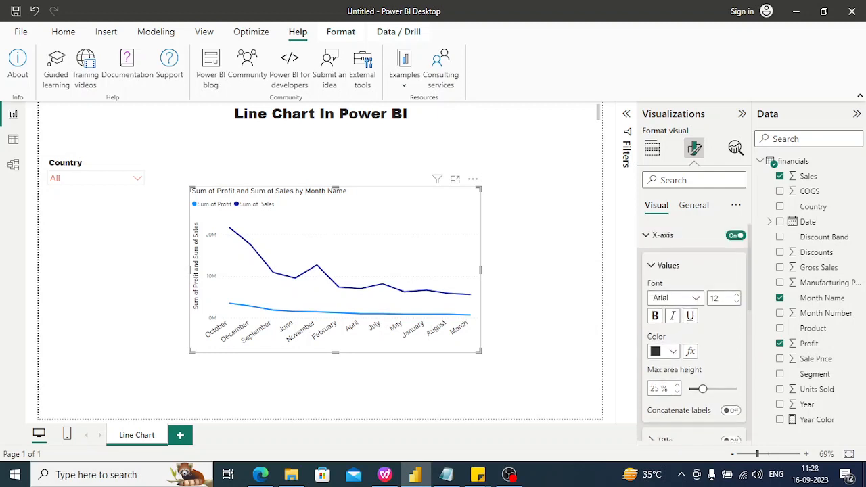
{"action": "left_click", "coordinate": [647, 236]}
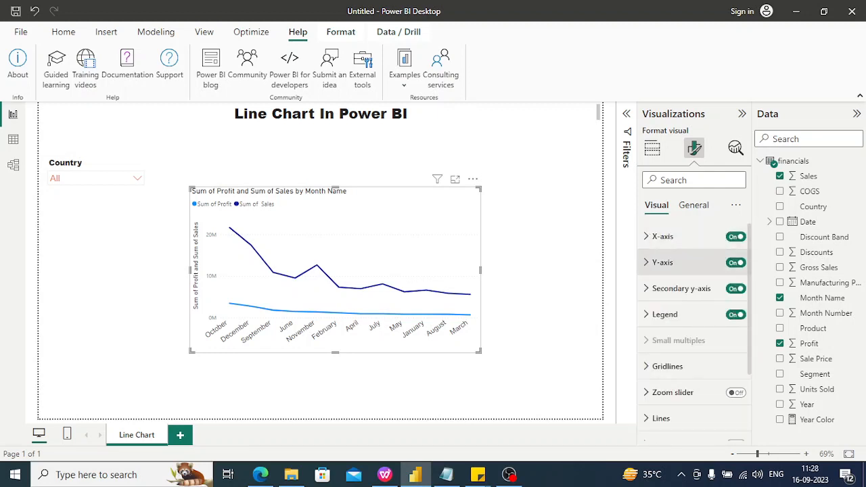
- Set the line chart's Y-axis minimum to 1 and turn on the inverted range
{"action": "left_click", "coordinate": [662, 262]}
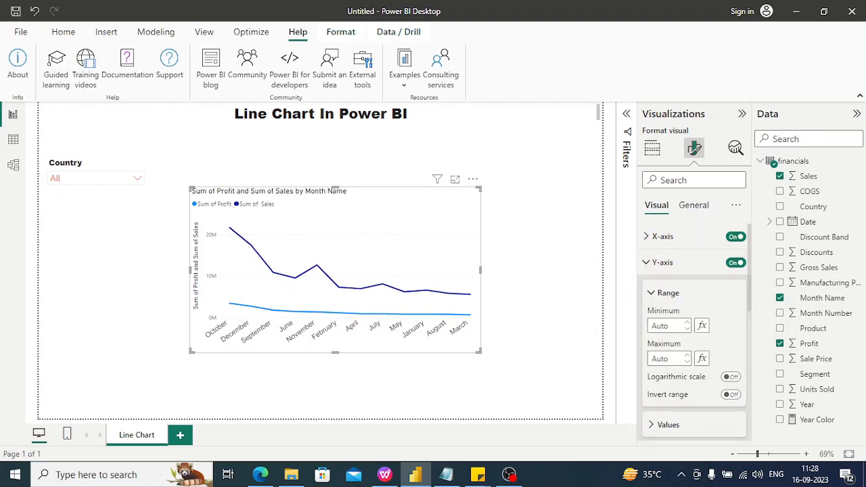
{"action": "scroll", "coordinate": [693, 331], "scroll_direction": "down", "scroll_amount": 3}
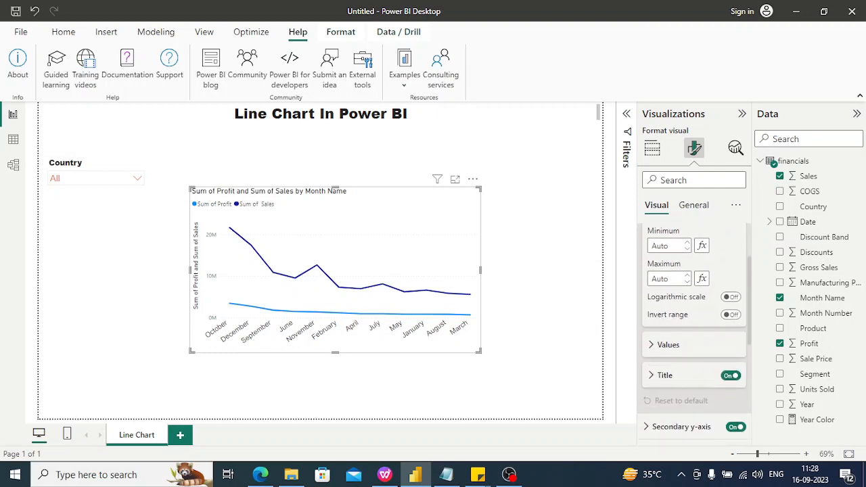
{"action": "scroll", "coordinate": [694, 332], "scroll_direction": "up", "scroll_amount": 1}
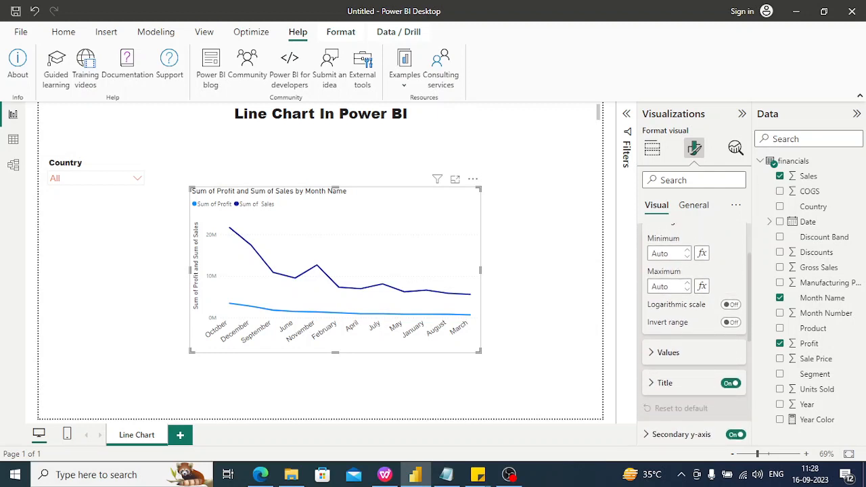
{"action": "left_click", "coordinate": [687, 251]}
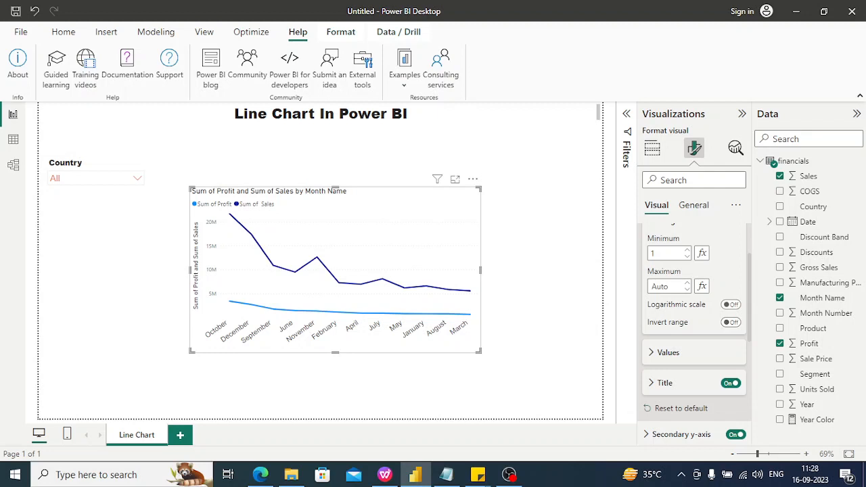
{"action": "left_click", "coordinate": [730, 322]}
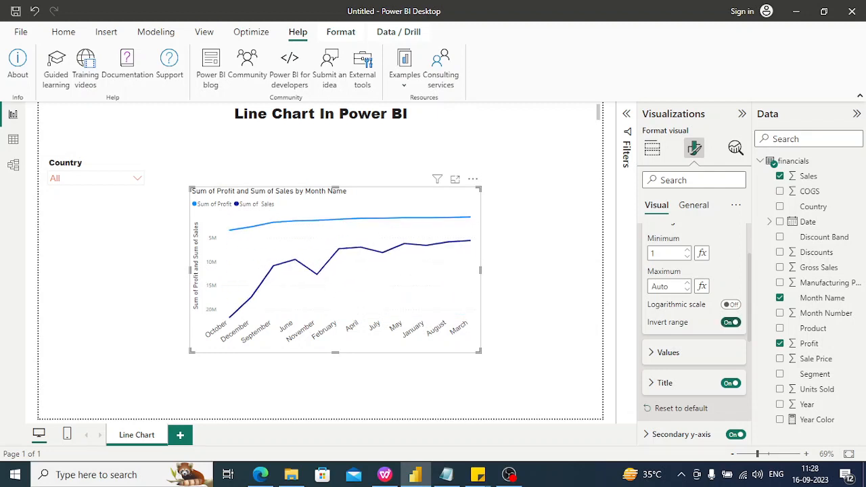
- Turn off the Y-axis inverted range and format the Y-axis values in Arial at size 12 with a dark grey color
{"action": "left_click", "coordinate": [731, 322]}
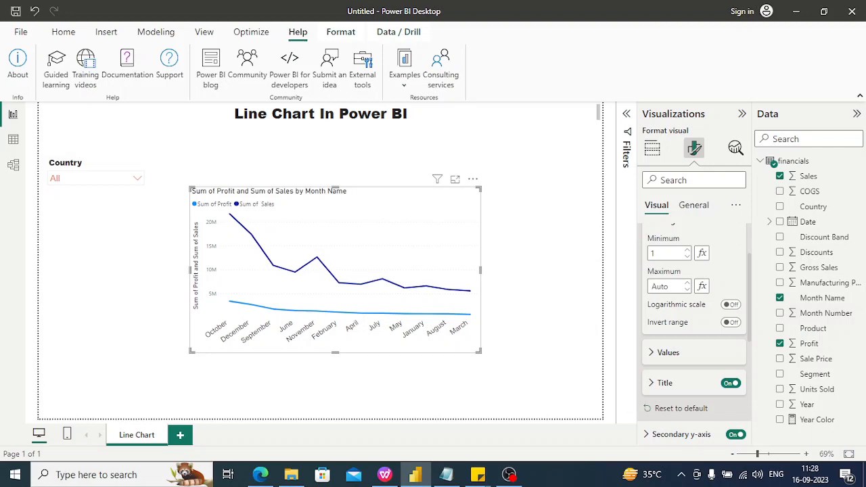
{"action": "left_click", "coordinate": [668, 353]}
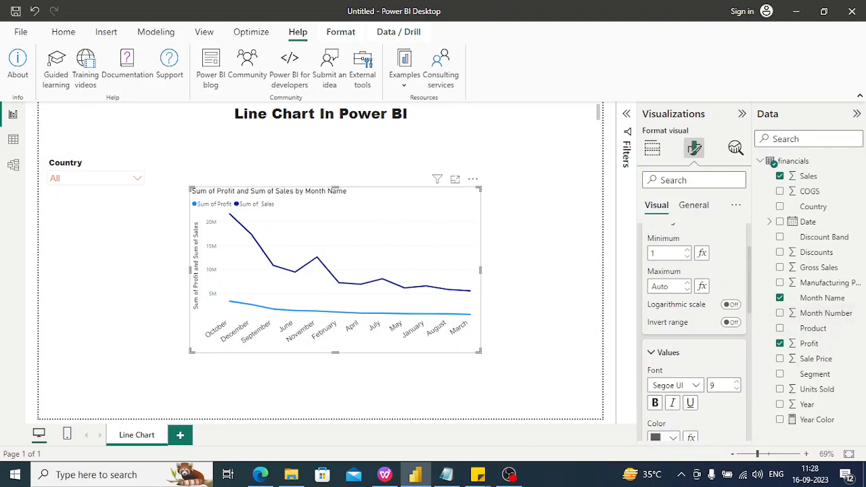
{"action": "left_click", "coordinate": [674, 384]}
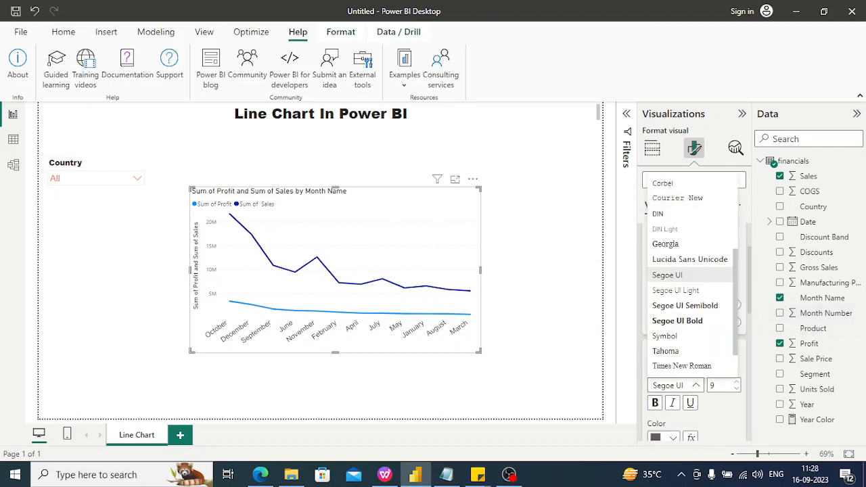
{"action": "scroll", "coordinate": [690, 274], "scroll_direction": "up", "scroll_amount": 3}
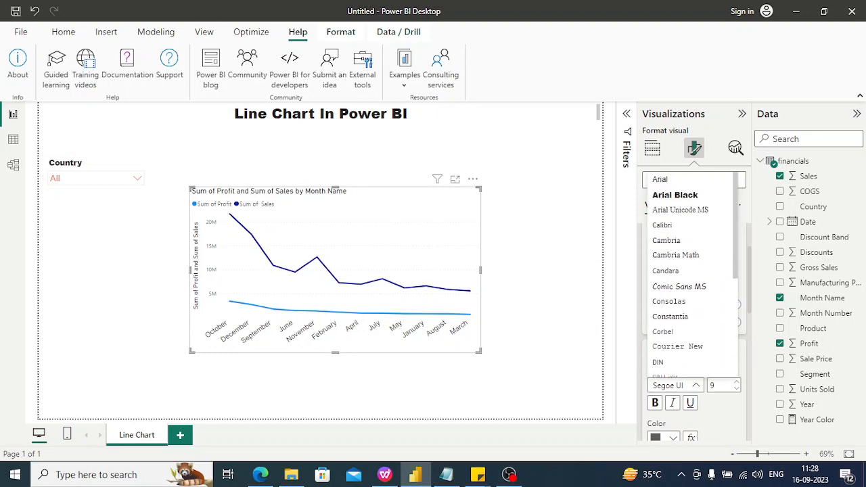
{"action": "left_click", "coordinate": [660, 180]}
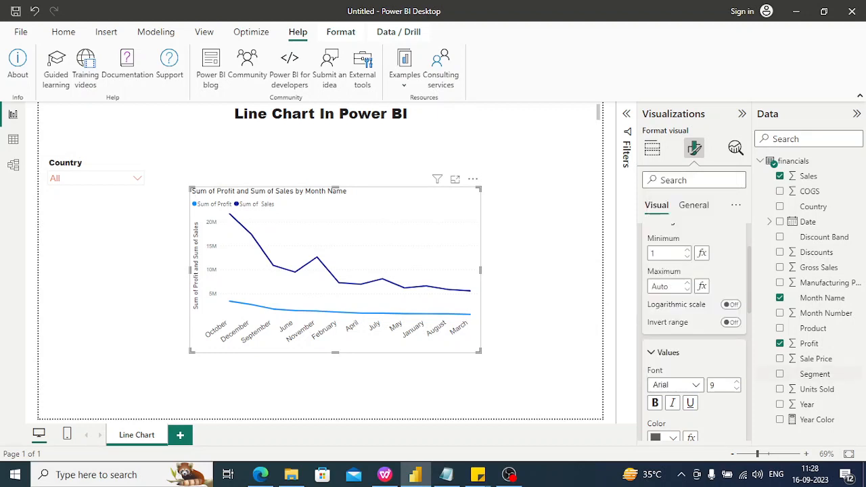
{"action": "left_click", "coordinate": [737, 382]}
{"action": "left_click", "coordinate": [736, 382]}
{"action": "left_click", "coordinate": [737, 382]}
{"action": "left_click", "coordinate": [666, 436]}
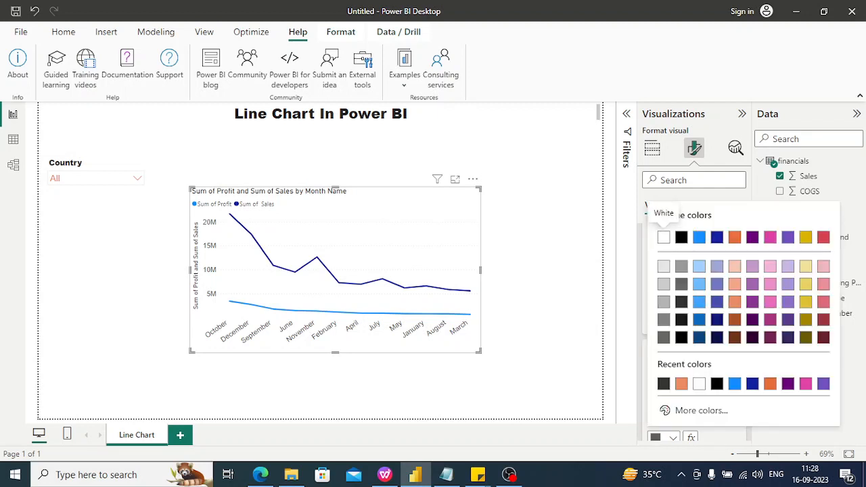
{"action": "left_click", "coordinate": [681, 283]}
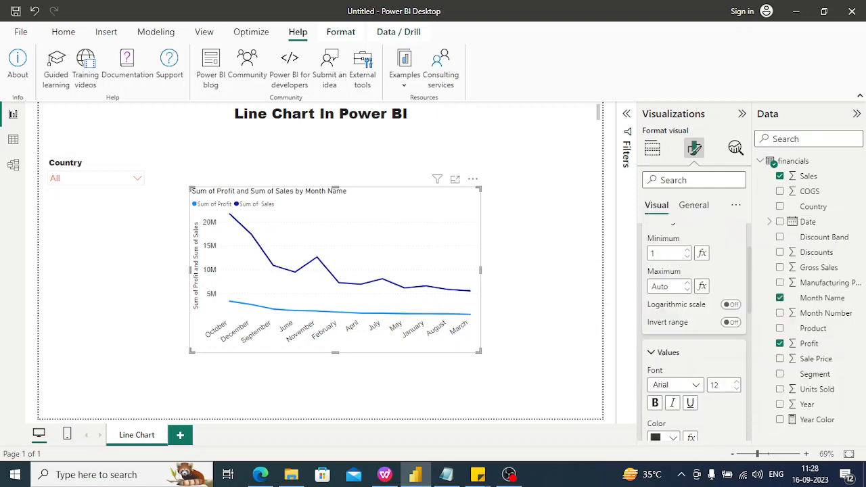
- Turn off the line chart's Y-axis title
{"action": "scroll", "coordinate": [694, 332], "scroll_direction": "down", "scroll_amount": 4}
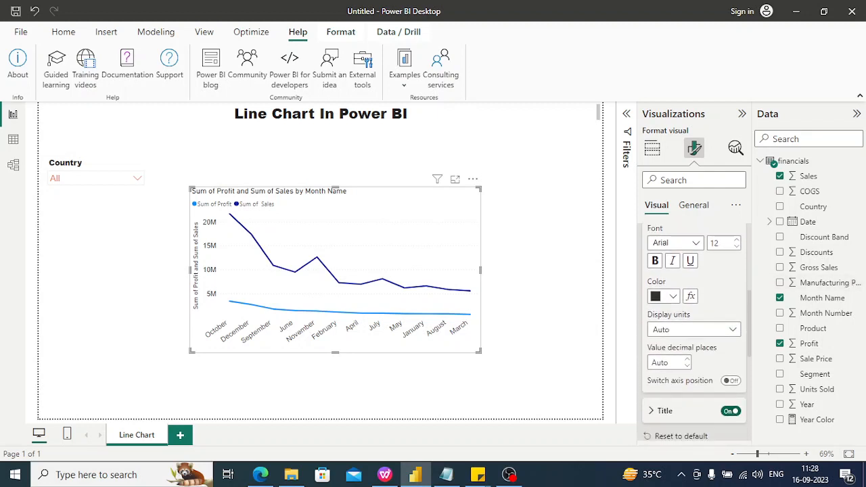
{"action": "left_click", "coordinate": [730, 411]}
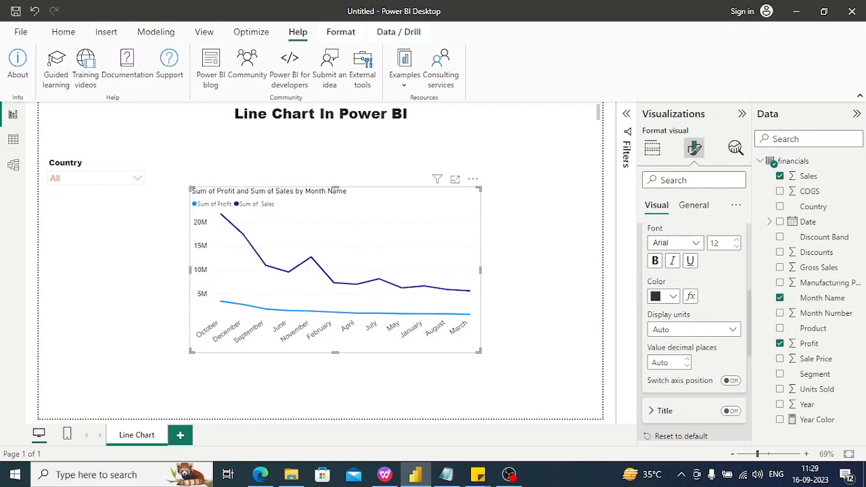
{"action": "scroll", "coordinate": [694, 332], "scroll_direction": "up", "scroll_amount": 5}
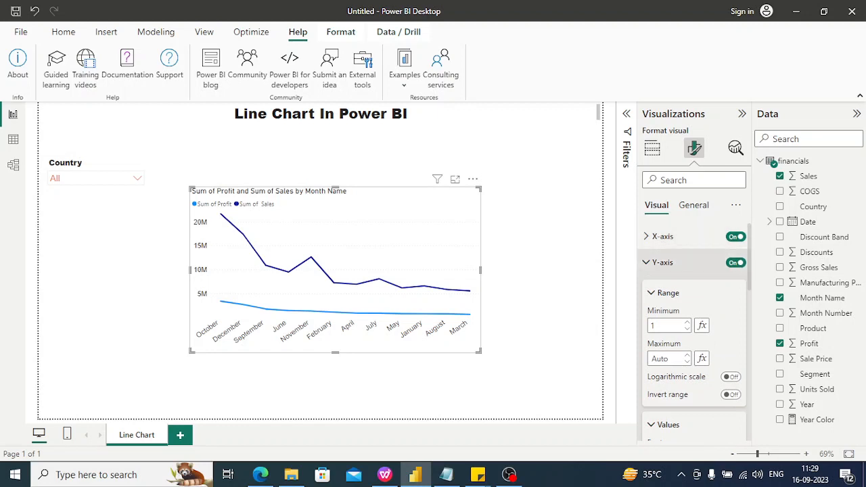
{"action": "left_click", "coordinate": [662, 262]}
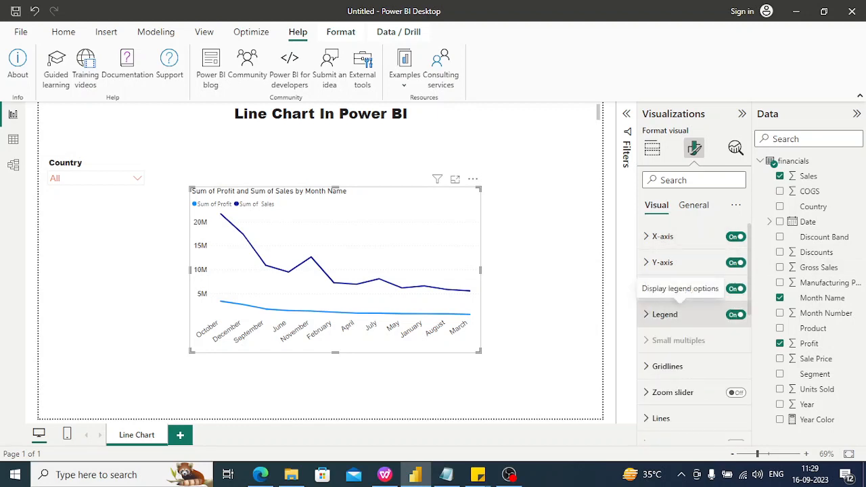
- Try the Marker and the Line and markers legend styles on the line chart, and return to Marker (circle default)
{"action": "left_click", "coordinate": [664, 313]}
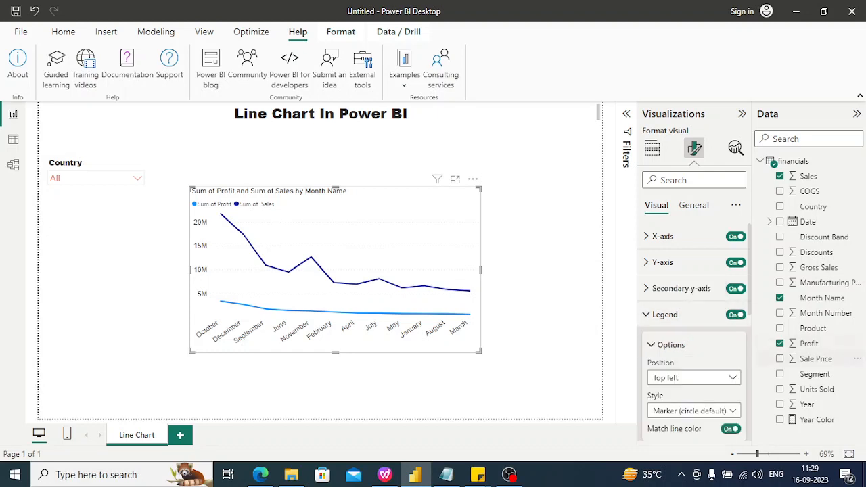
{"action": "scroll", "coordinate": [693, 330], "scroll_direction": "down", "scroll_amount": 3}
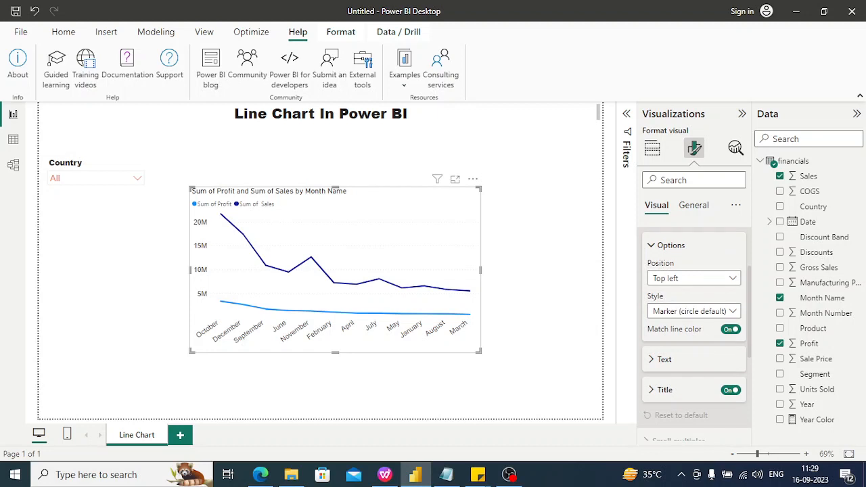
{"action": "left_click", "coordinate": [733, 311]}
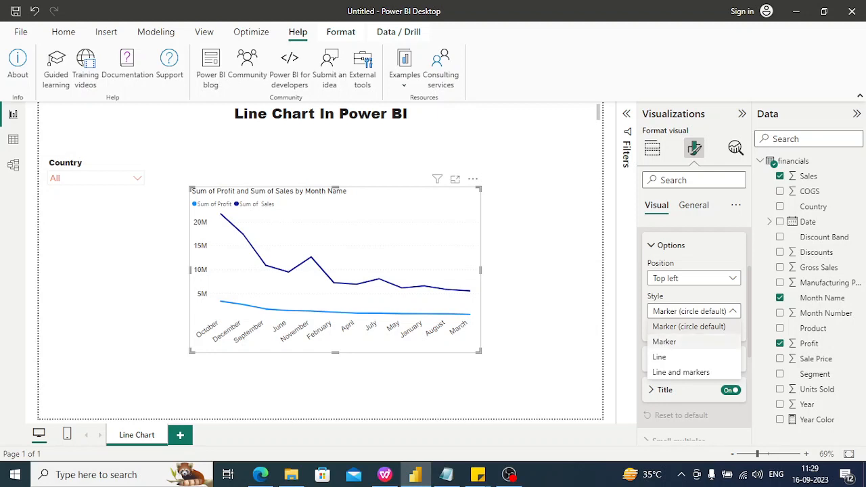
{"action": "left_click", "coordinate": [666, 342]}
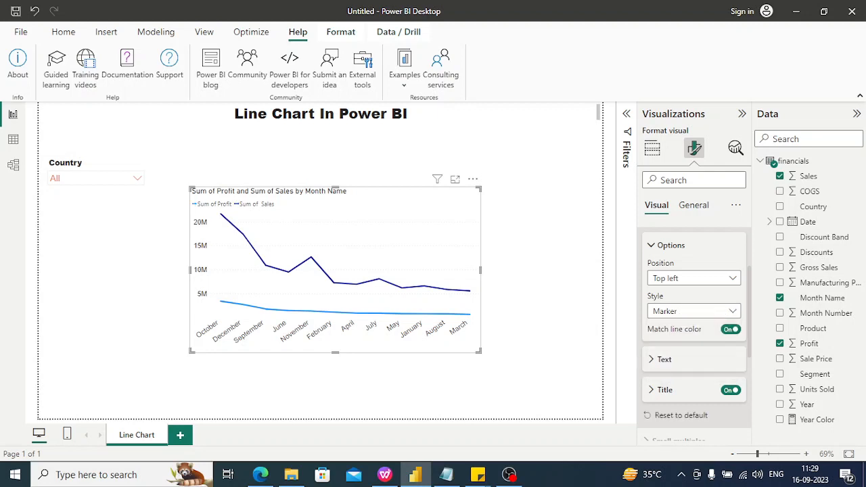
{"action": "left_click", "coordinate": [694, 311]}
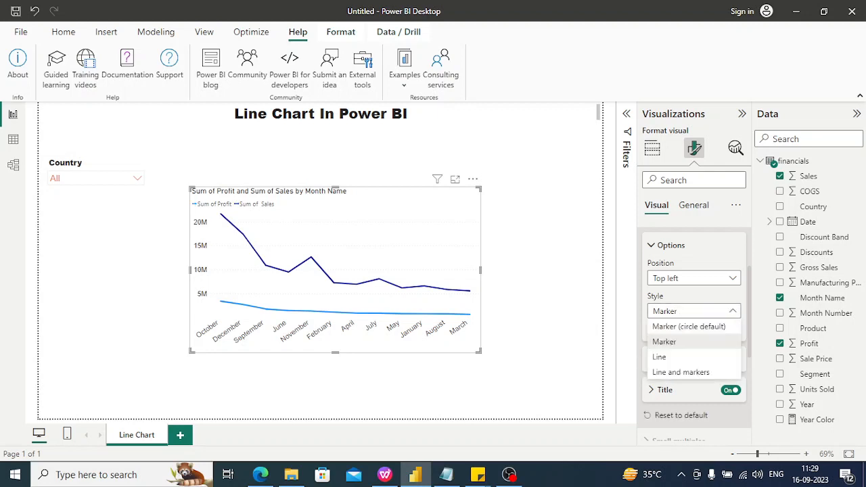
{"action": "key", "text": "Down"}
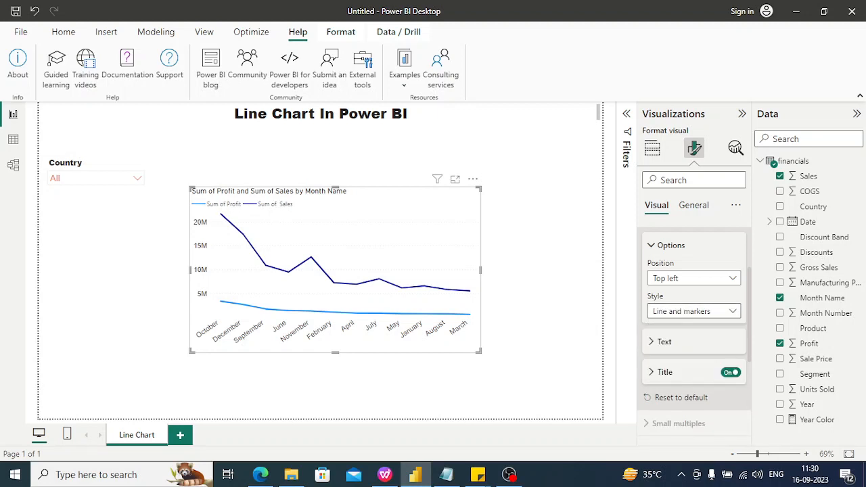
{"action": "left_click", "coordinate": [731, 311]}
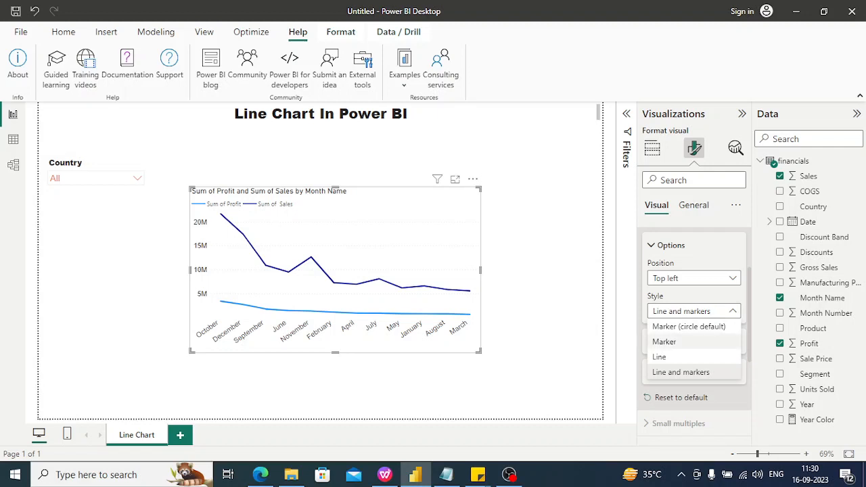
{"action": "left_click", "coordinate": [664, 342]}
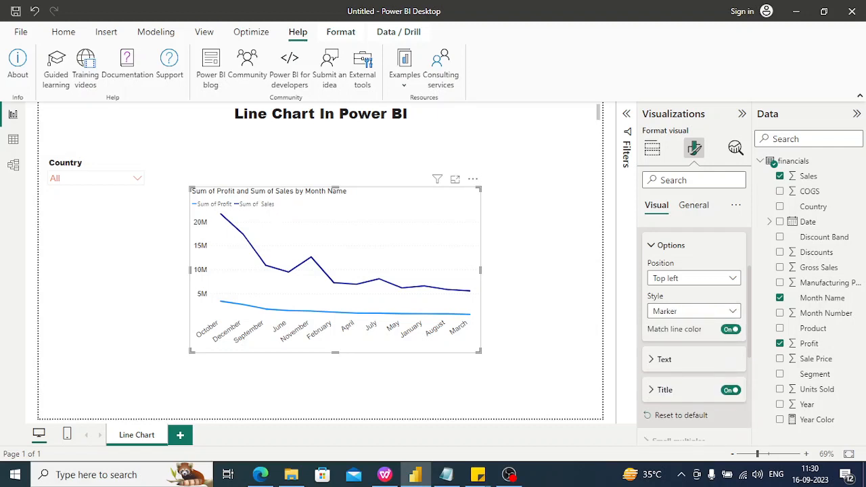
{"action": "left_click", "coordinate": [732, 311]}
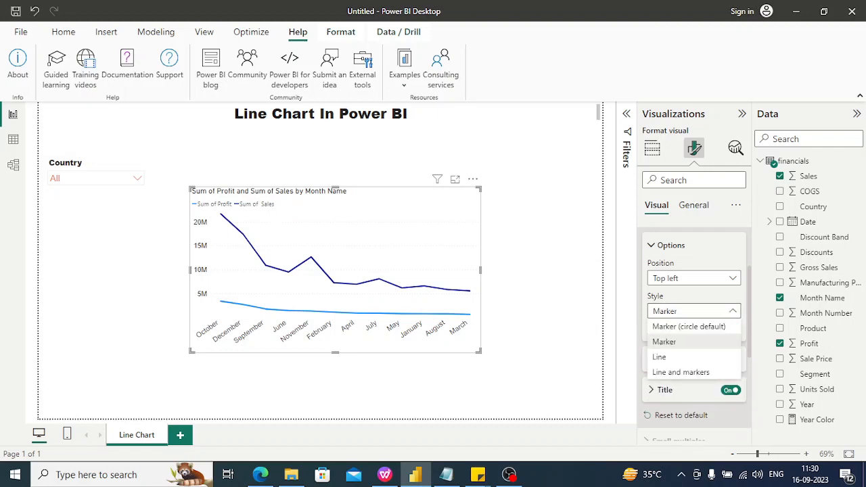
{"action": "left_click", "coordinate": [688, 326]}
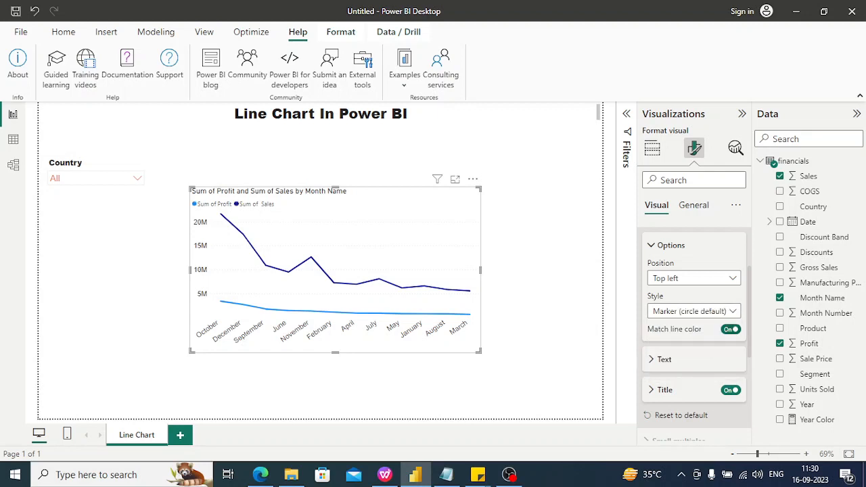
{"action": "left_click", "coordinate": [732, 311]}
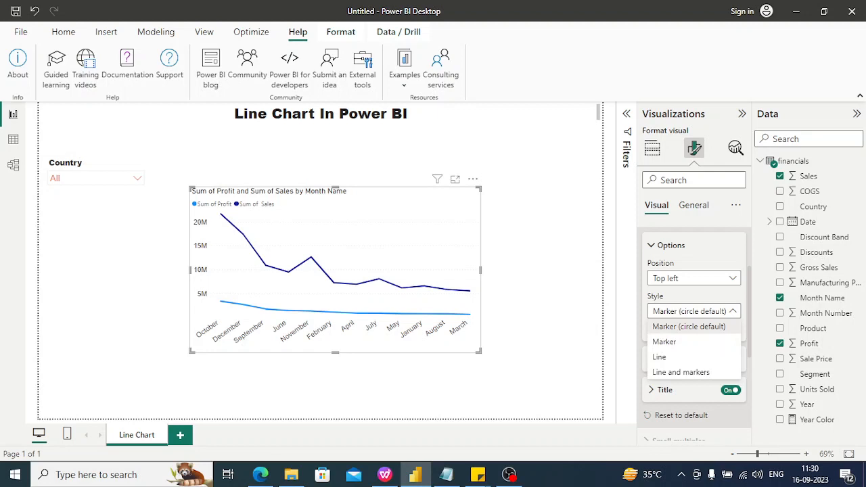
{"action": "left_click", "coordinate": [732, 311]}
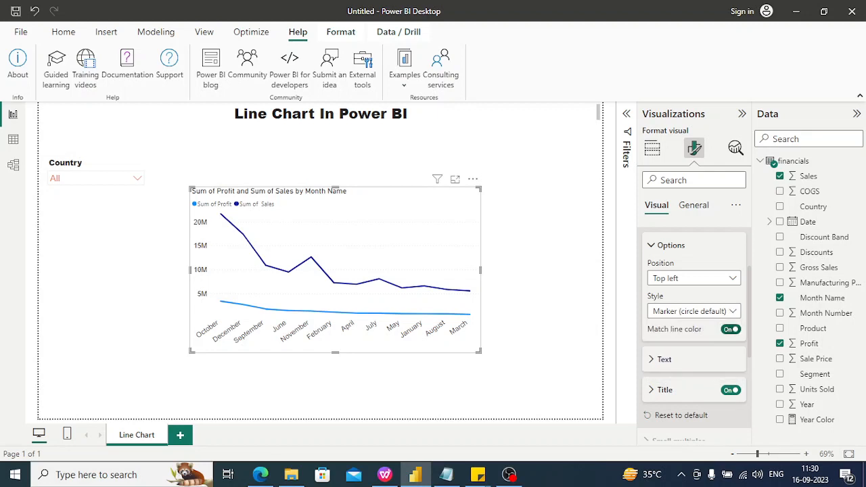
- Turn off Match line color for the line chart's legend and set the legend text to Arial at size 12
{"action": "left_click", "coordinate": [730, 328]}
{"action": "left_click", "coordinate": [664, 359]}
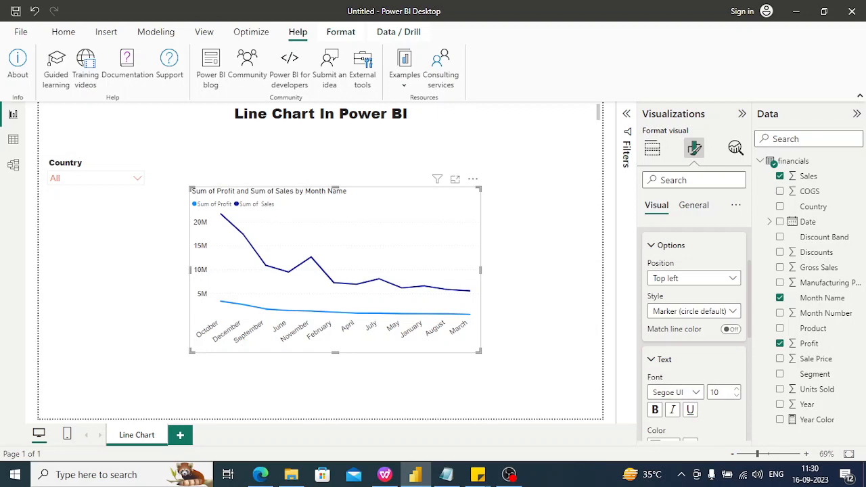
{"action": "left_click", "coordinate": [674, 392]}
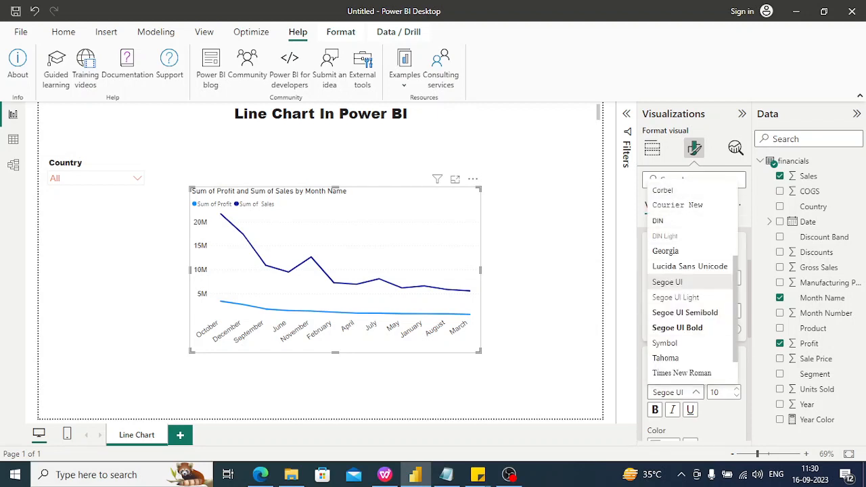
{"action": "scroll", "coordinate": [690, 281], "scroll_direction": "up", "scroll_amount": 3}
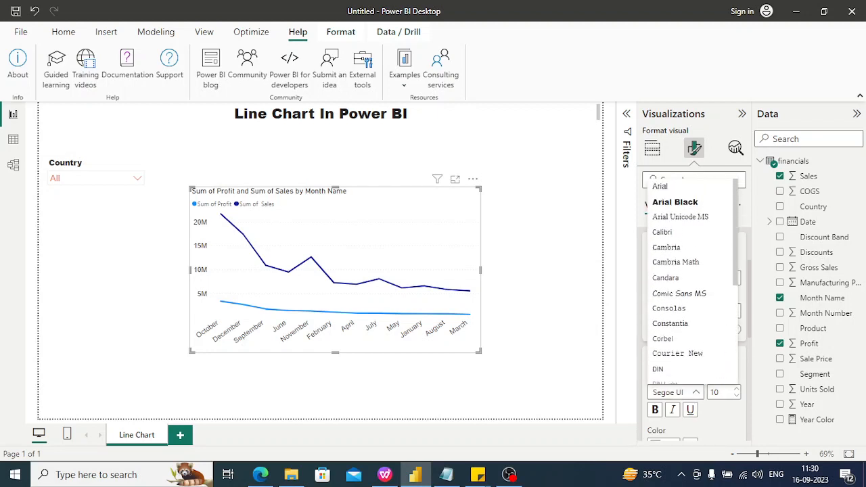
{"action": "left_click", "coordinate": [660, 186]}
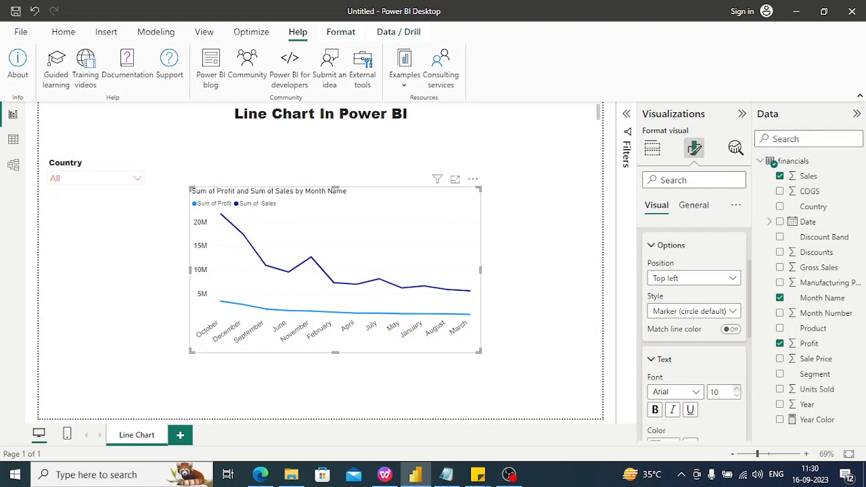
{"action": "left_click", "coordinate": [735, 389]}
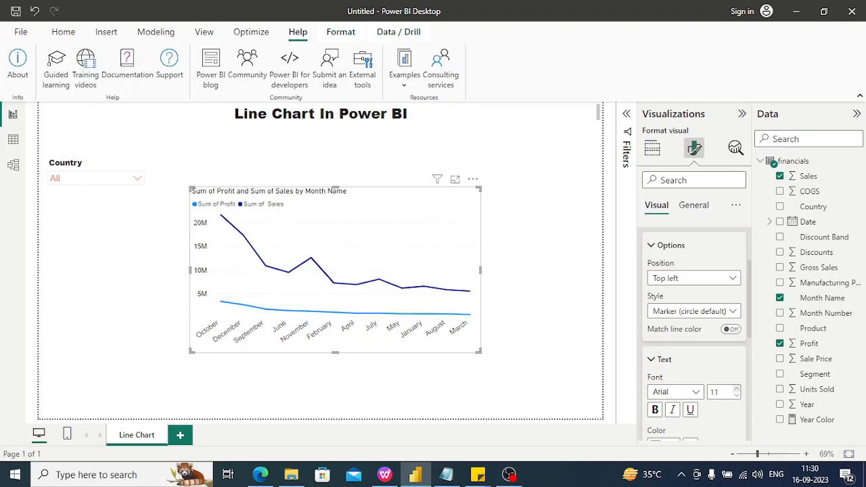
{"action": "left_click", "coordinate": [736, 388]}
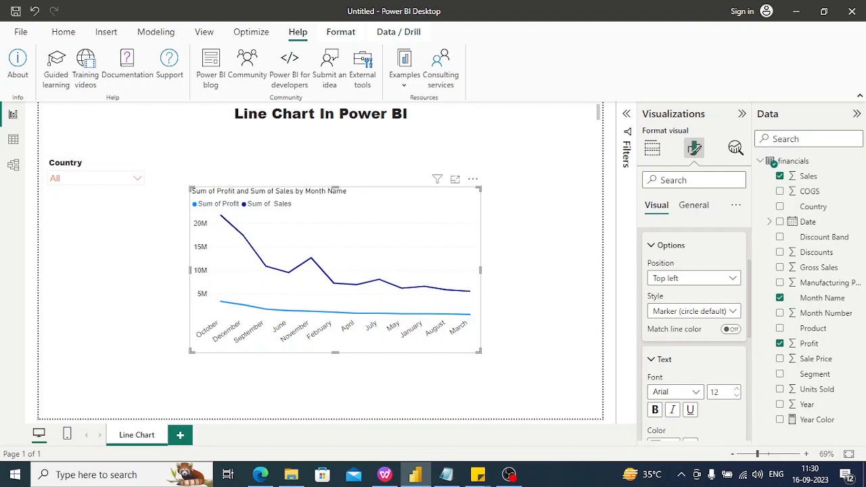
{"action": "left_click", "coordinate": [651, 359]}
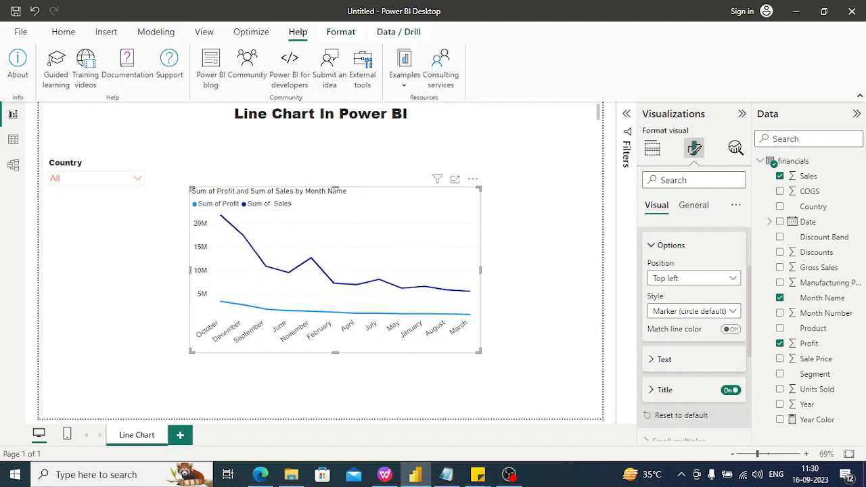
- Set the line chart's legend title text to Category
{"action": "scroll", "coordinate": [683, 349], "scroll_direction": "down", "scroll_amount": 2}
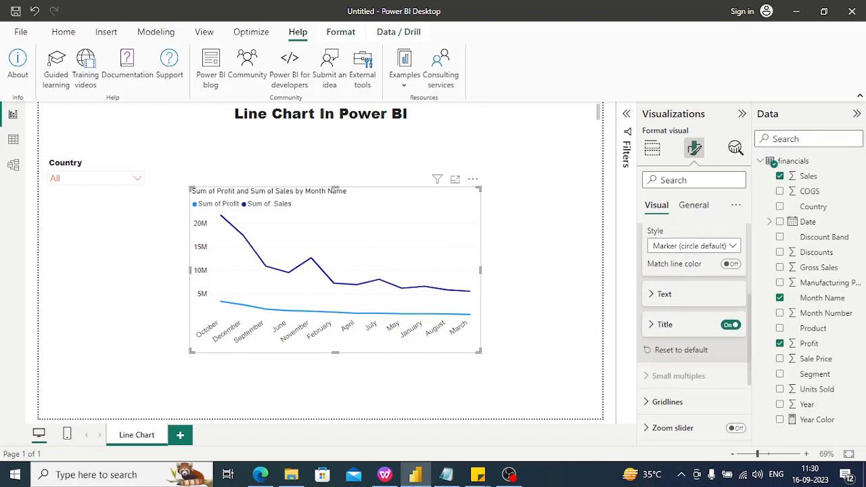
{"action": "left_click", "coordinate": [651, 325]}
{"action": "left_click", "coordinate": [693, 357]}
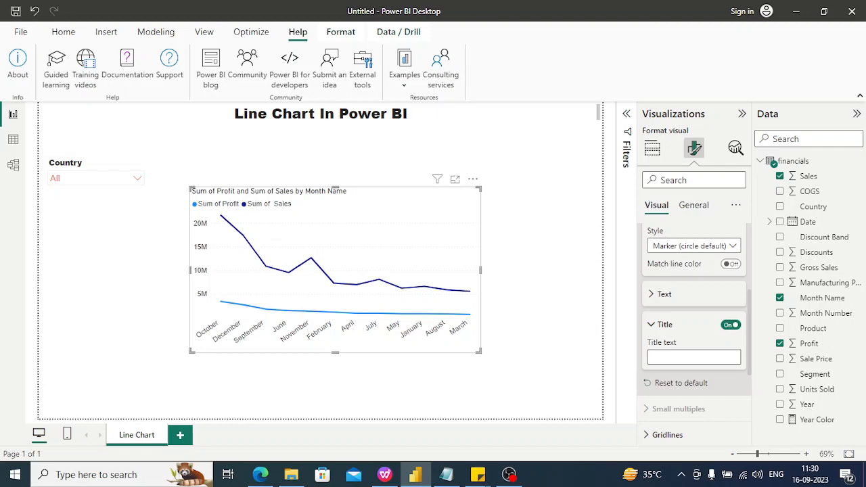
{"action": "type", "text": "Pro"}
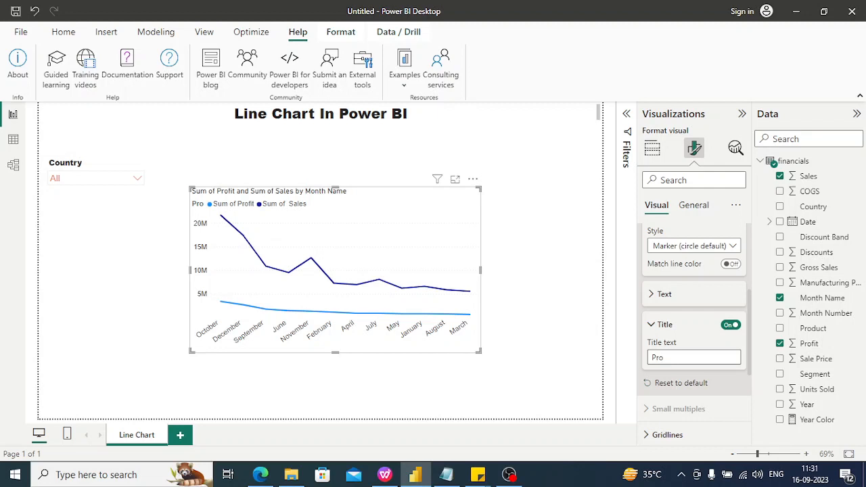
{"action": "key", "text": "BackSpace"}
{"action": "key", "text": "BackSpace"}
{"action": "key", "text": "BackSpace"}
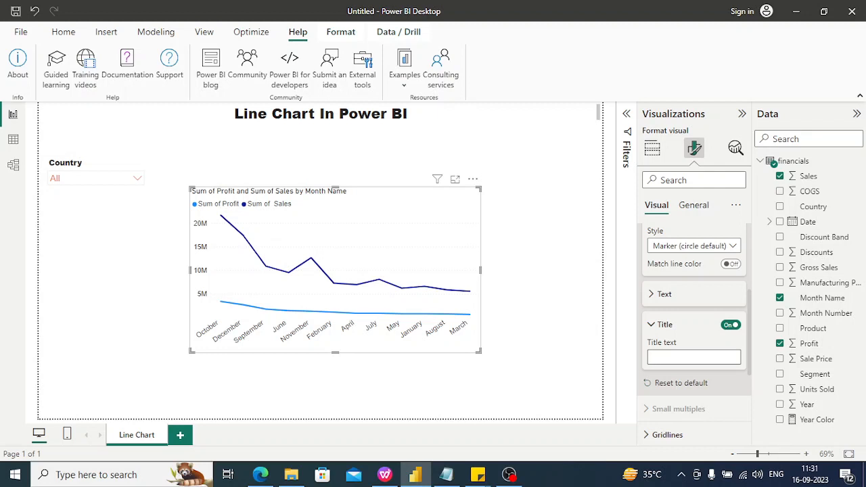
{"action": "type", "text": "Cate"}
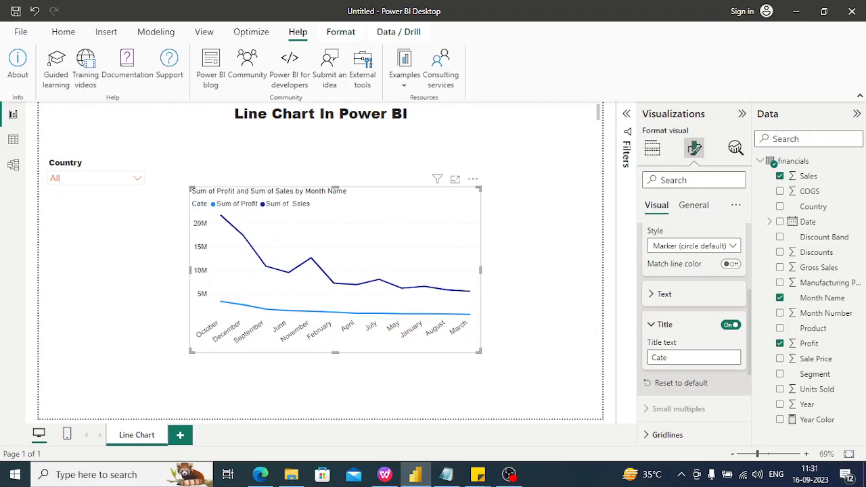
{"action": "type", "text": "gory"}
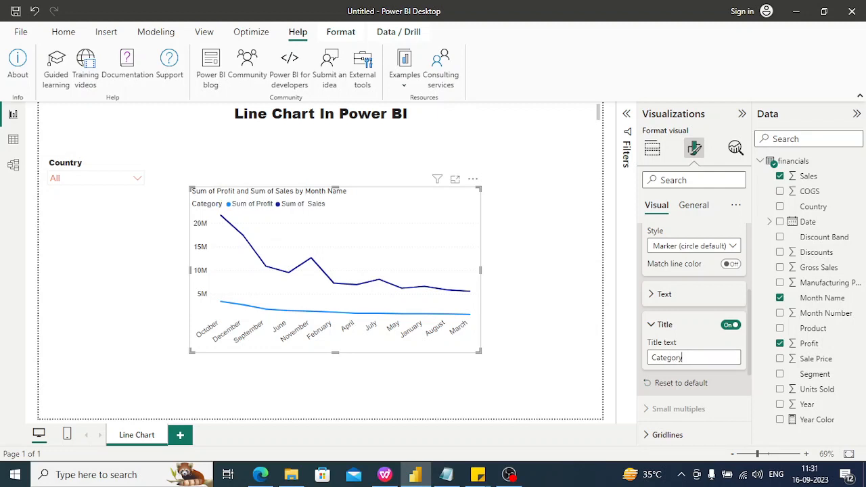
{"action": "left_click", "coordinate": [651, 325]}
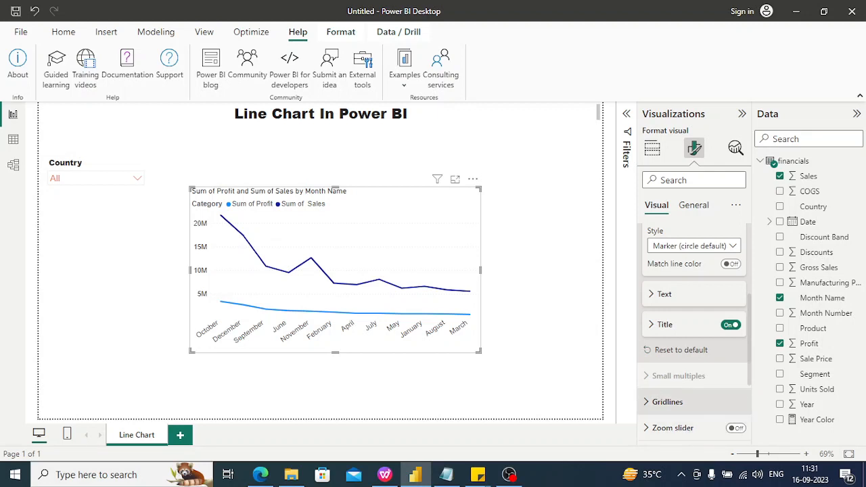
- Format the line chart's horizontal gridlines with a dark grey color and a width of 2 px
{"action": "left_click", "coordinate": [667, 402]}
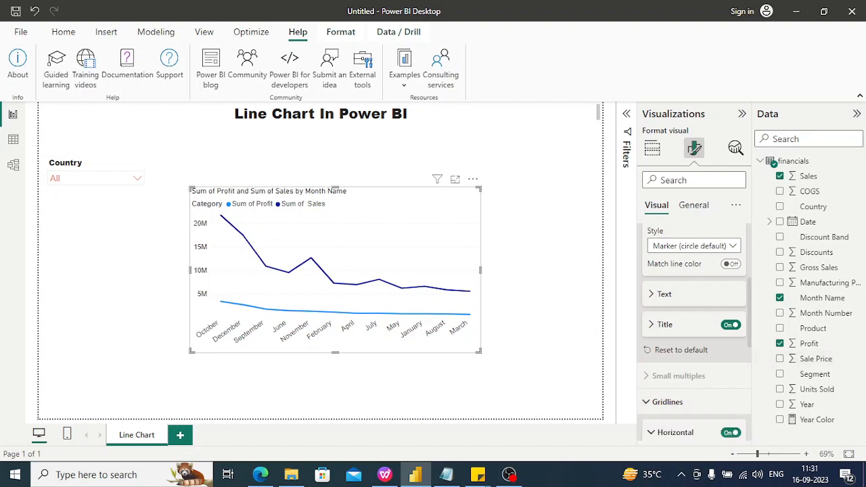
{"action": "scroll", "coordinate": [694, 332], "scroll_direction": "down", "scroll_amount": 3}
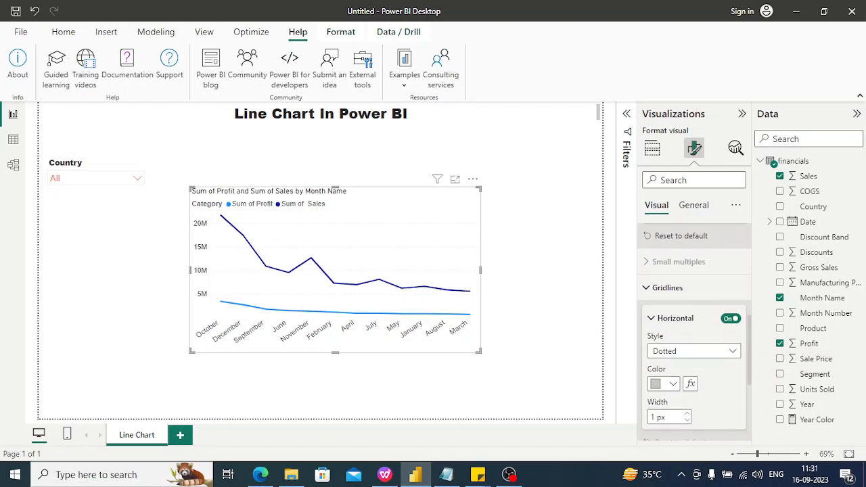
{"action": "left_click", "coordinate": [672, 384]}
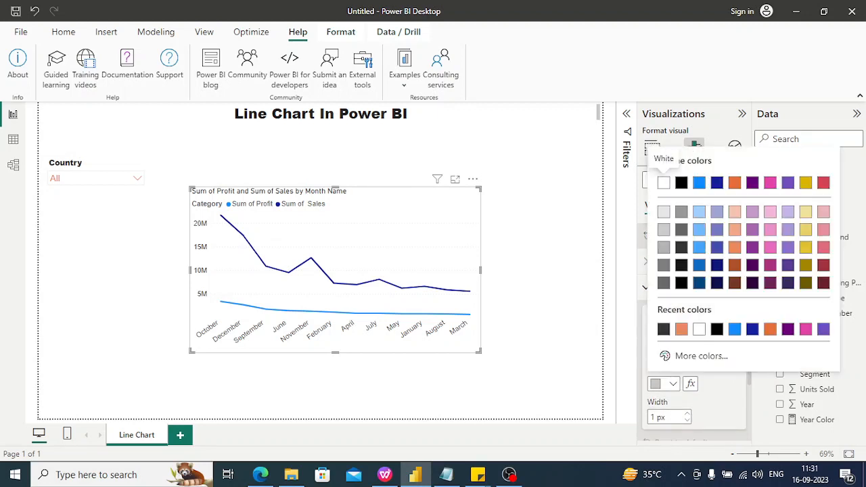
{"action": "left_click", "coordinate": [678, 220]}
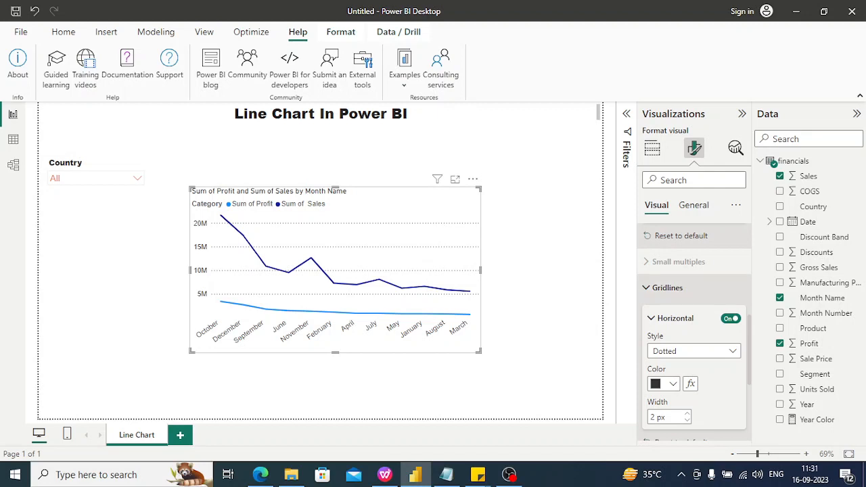
{"action": "left_click", "coordinate": [667, 287]}
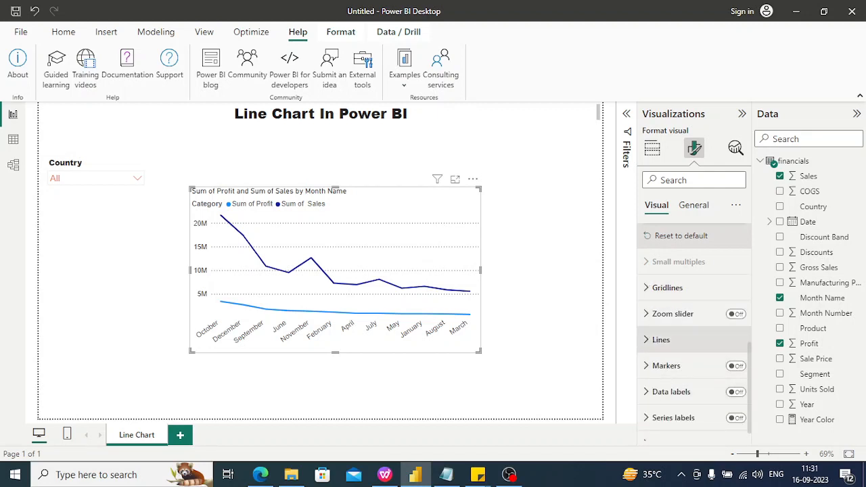
- Set the Sum of Sales line color to the red hex value #D40400
{"action": "left_click", "coordinate": [660, 340]}
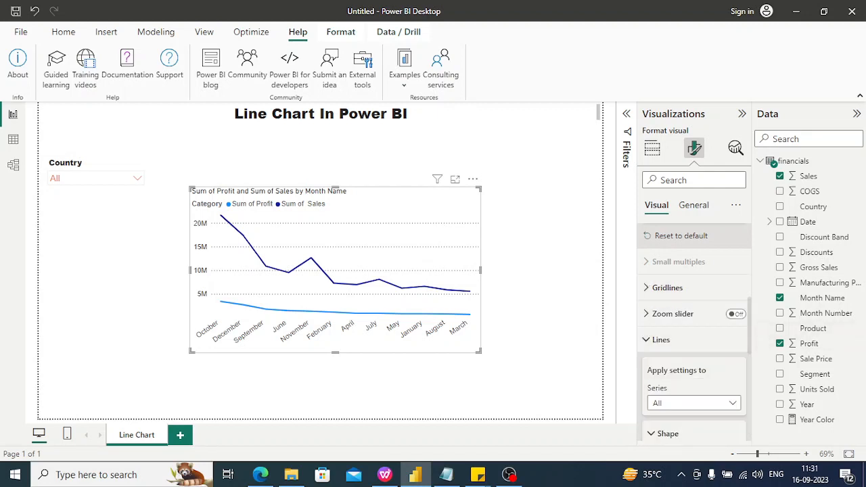
{"action": "scroll", "coordinate": [693, 331], "scroll_direction": "down", "scroll_amount": 5}
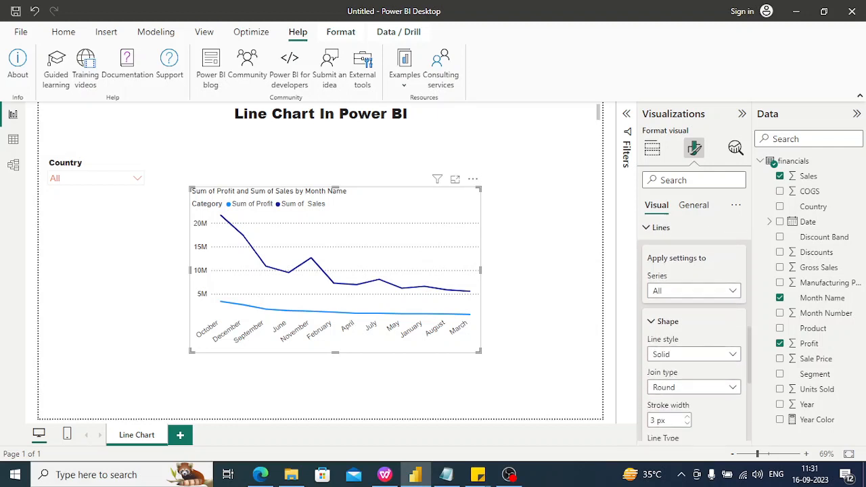
{"action": "scroll", "coordinate": [693, 331], "scroll_direction": "down", "scroll_amount": 2}
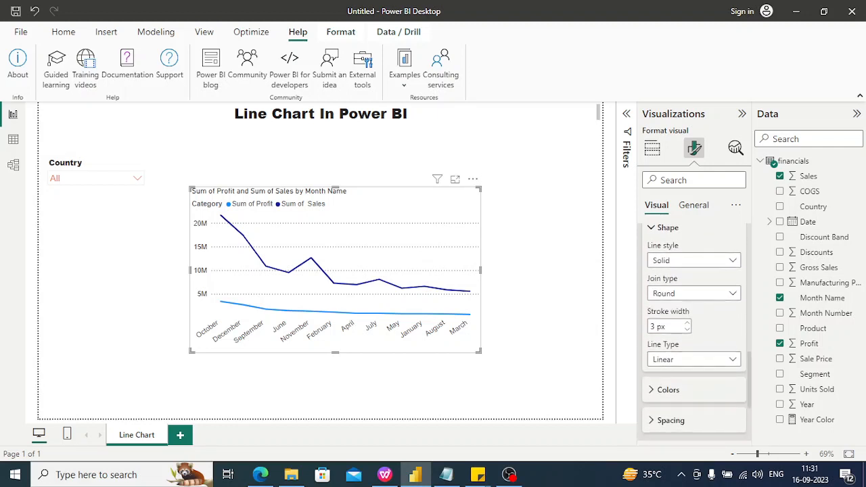
{"action": "left_click", "coordinate": [668, 390]}
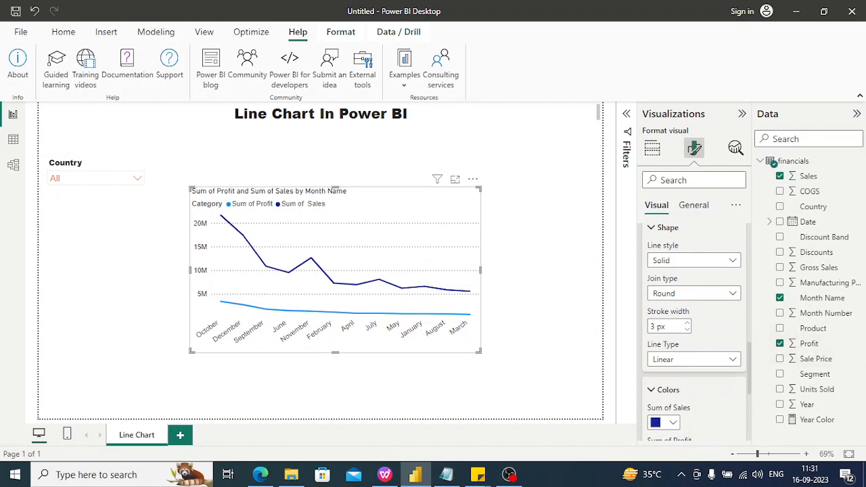
{"action": "scroll", "coordinate": [693, 331], "scroll_direction": "down", "scroll_amount": 2}
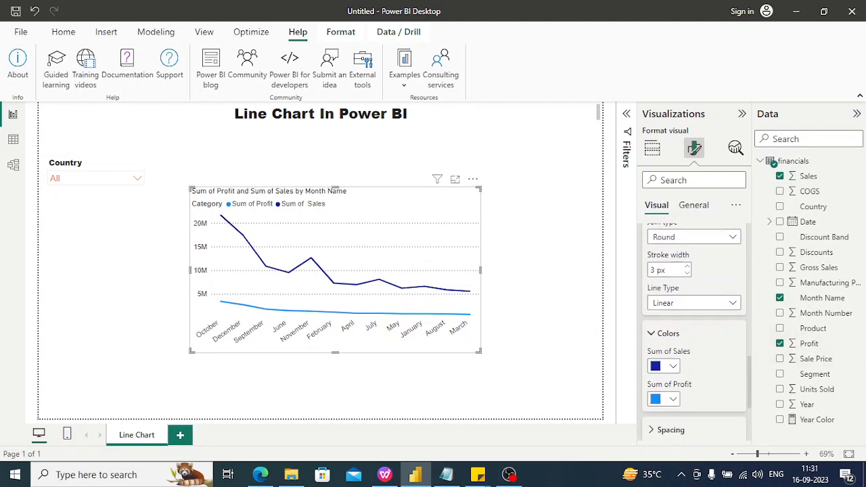
{"action": "left_click", "coordinate": [672, 366]}
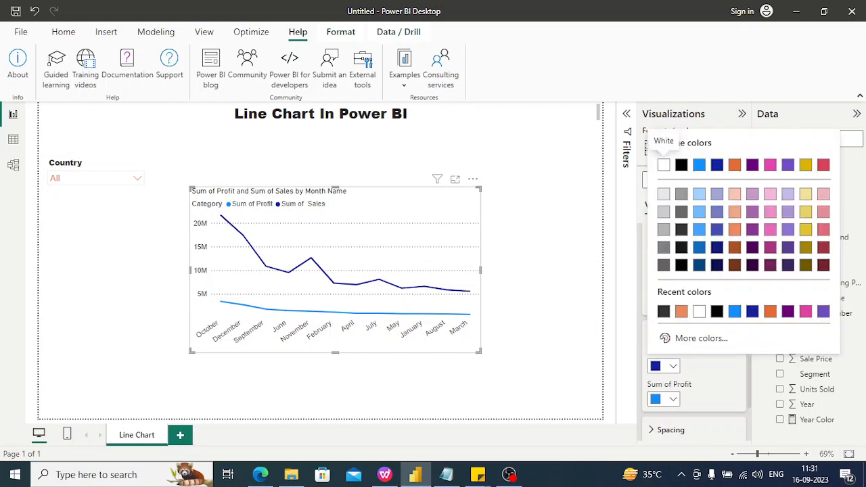
{"action": "left_click", "coordinate": [700, 338]}
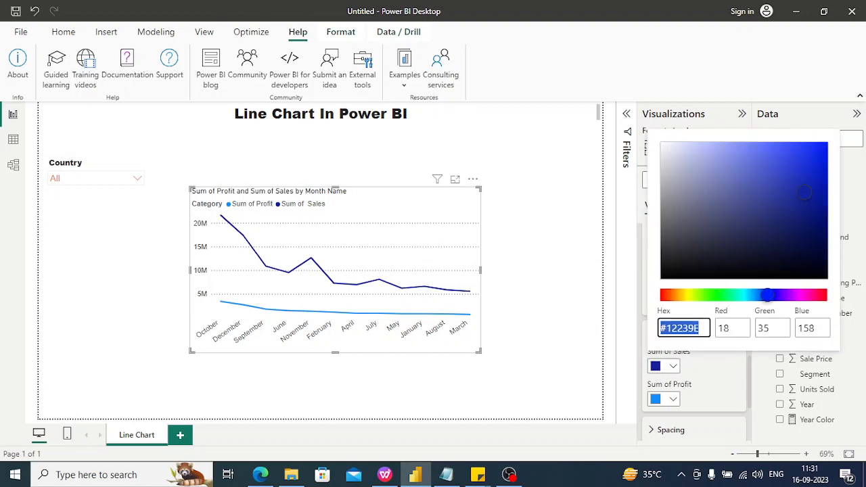
{"action": "key", "text": "BackSpace"}
{"action": "type", "text": "#"}
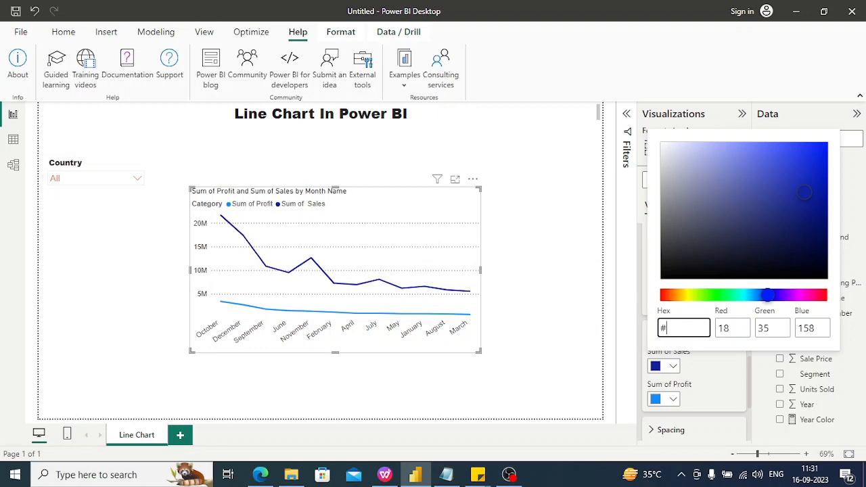
{"action": "type", "text": "d40400"}
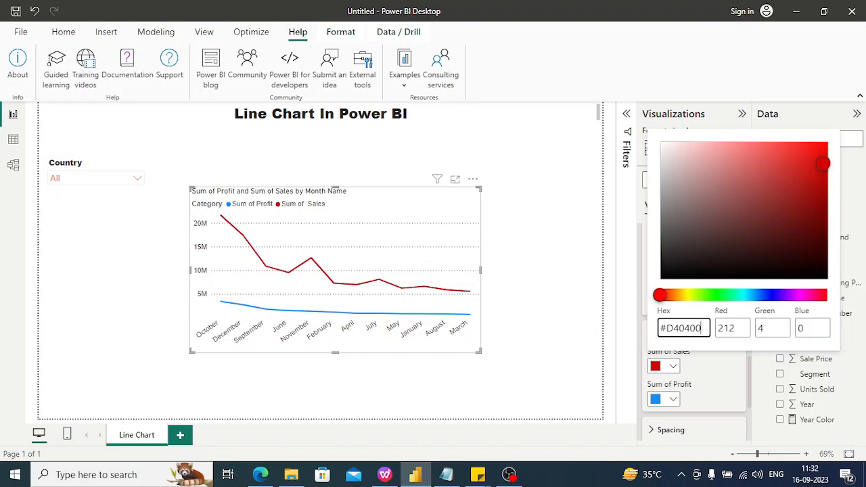
{"action": "key", "text": "Return"}
- Give the Sum of Profit line a custom yellow-green color, about #CFFF10
{"action": "left_click", "coordinate": [666, 399]}
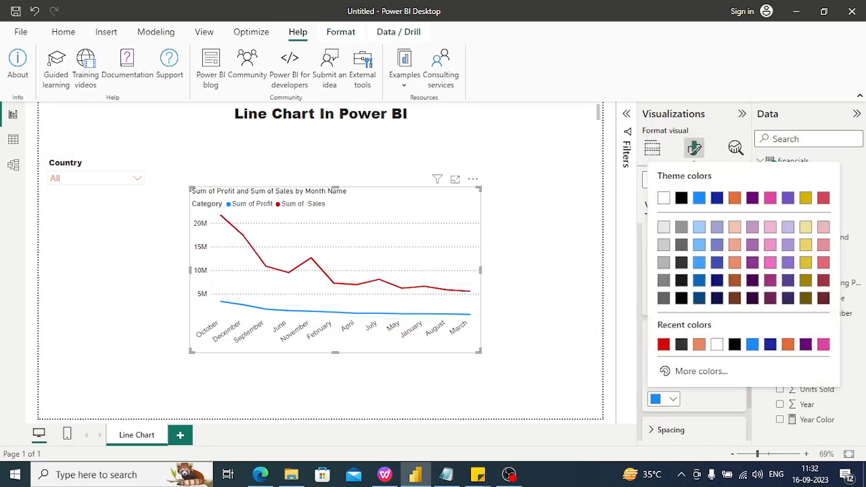
{"action": "left_click", "coordinate": [676, 371]}
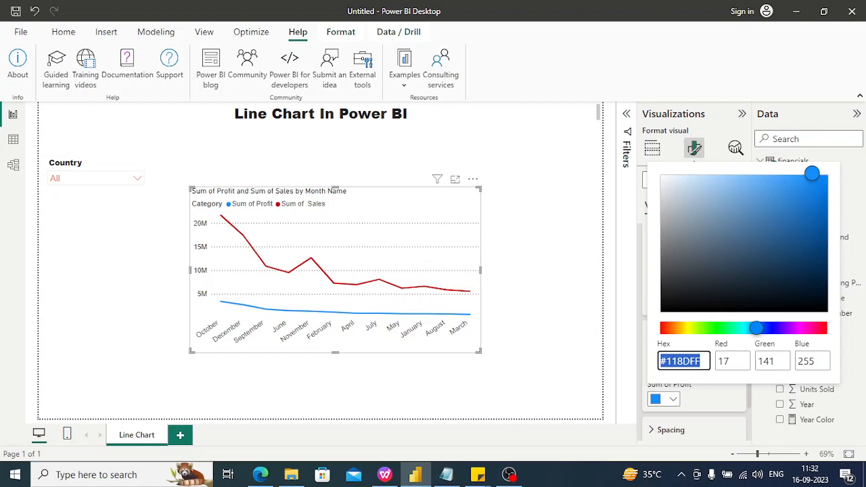
{"action": "left_click_drag", "start_coordinate": [755, 327], "coordinate": [691, 327]}
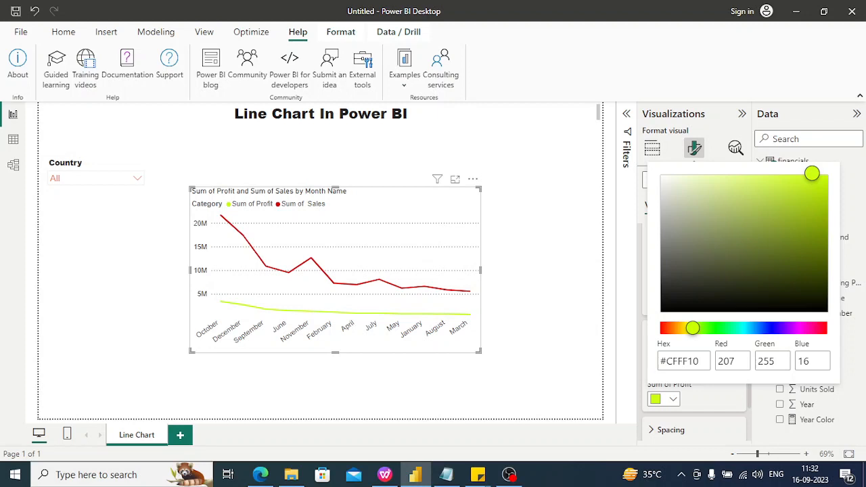
{"action": "key", "text": "Escape"}
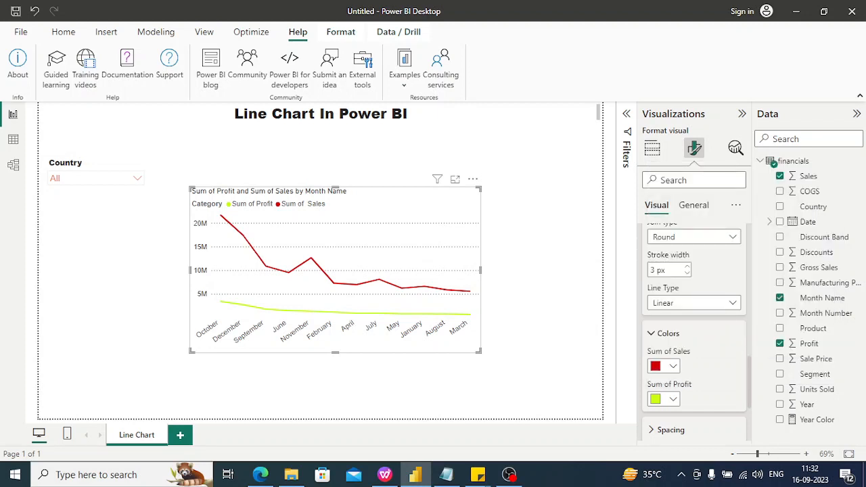
- Turn on markers and data labels for the line chart
{"action": "scroll", "coordinate": [694, 331], "scroll_direction": "down", "scroll_amount": 3}
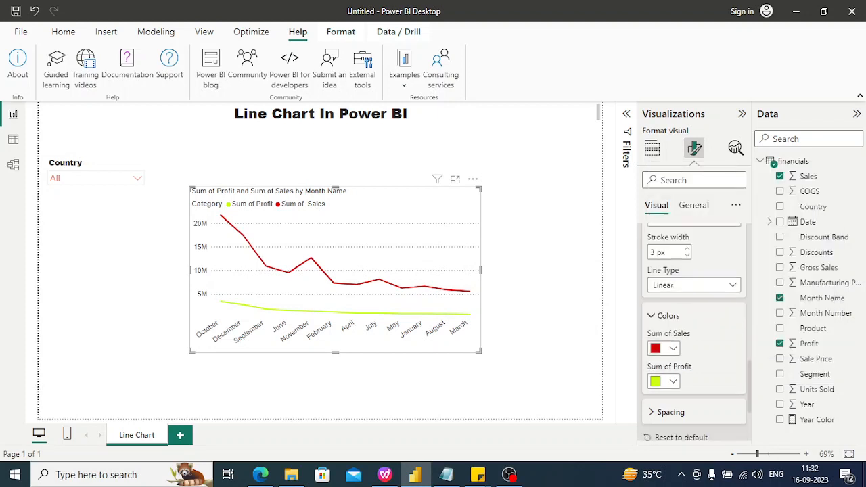
{"action": "scroll", "coordinate": [694, 331], "scroll_direction": "down", "scroll_amount": 1}
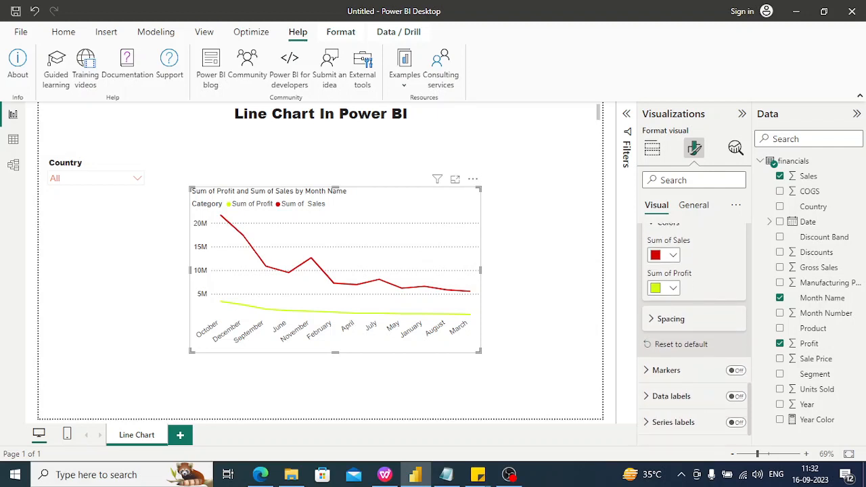
{"action": "left_click", "coordinate": [735, 369]}
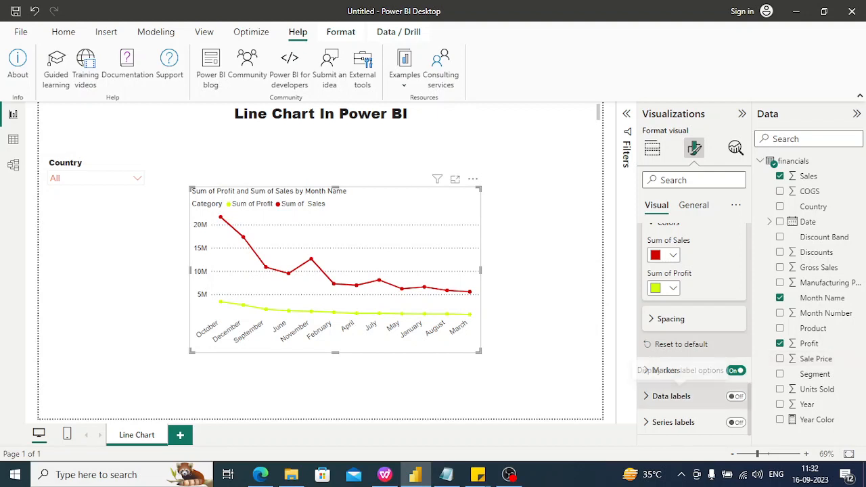
{"action": "left_click", "coordinate": [676, 396]}
{"action": "left_click", "coordinate": [735, 395]}
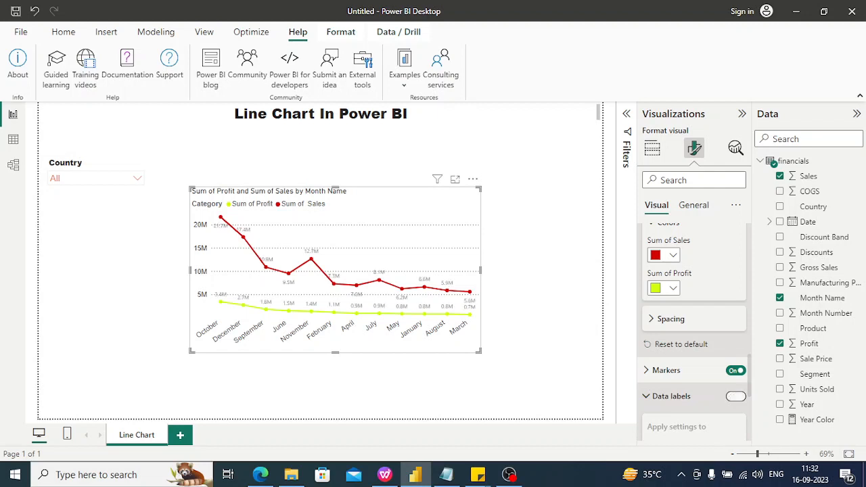
- Look through the line chart's data label settings, including the series, position and leader line options
{"action": "scroll", "coordinate": [694, 331], "scroll_direction": "down", "scroll_amount": 3}
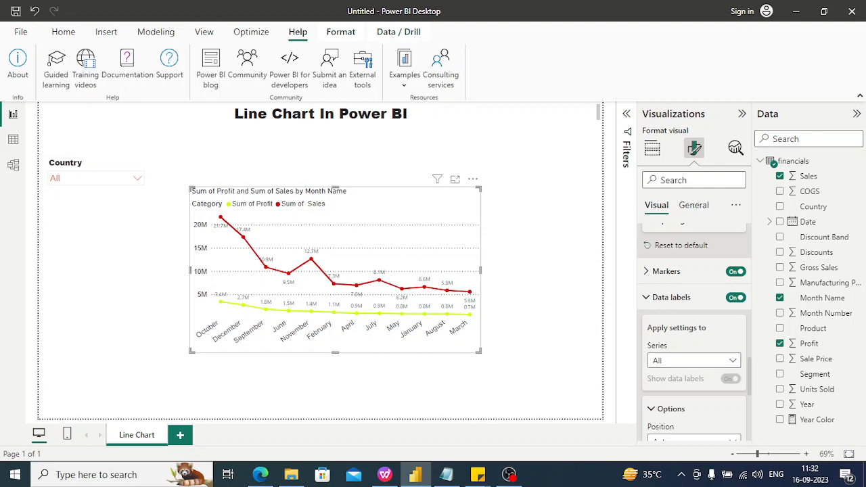
{"action": "scroll", "coordinate": [694, 331], "scroll_direction": "down", "scroll_amount": 2}
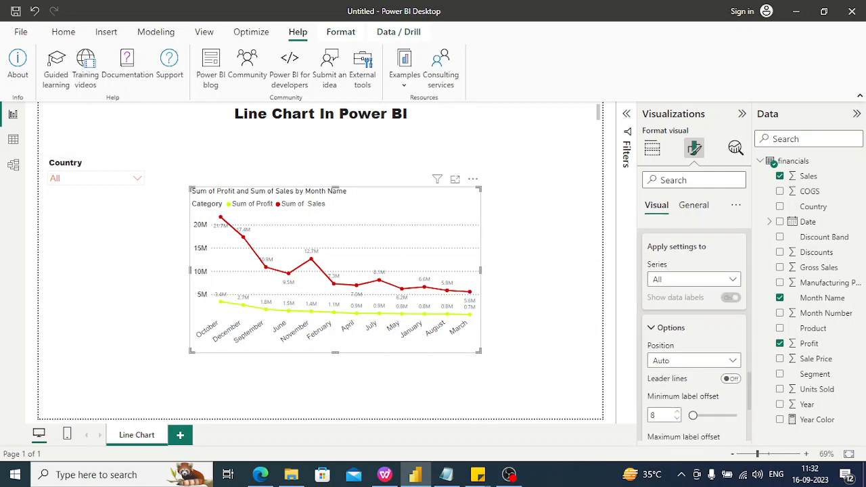
{"action": "scroll", "coordinate": [694, 331], "scroll_direction": "up", "scroll_amount": 2}
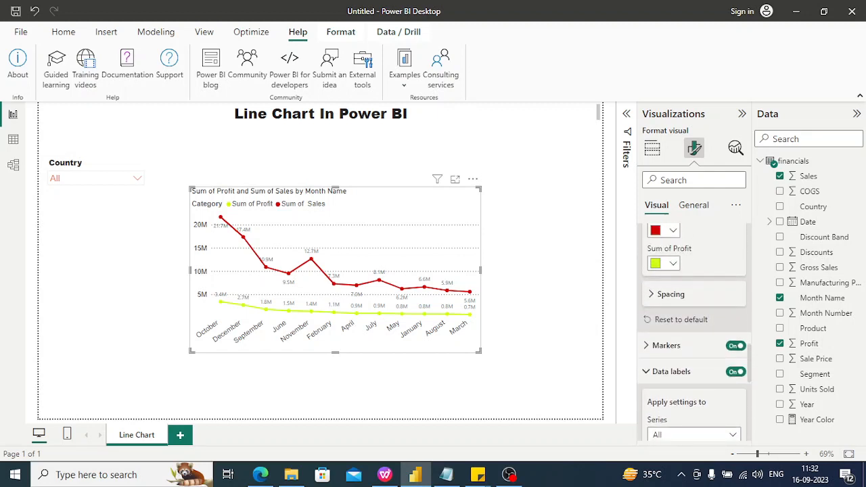
{"action": "scroll", "coordinate": [693, 331], "scroll_direction": "up", "scroll_amount": 2}
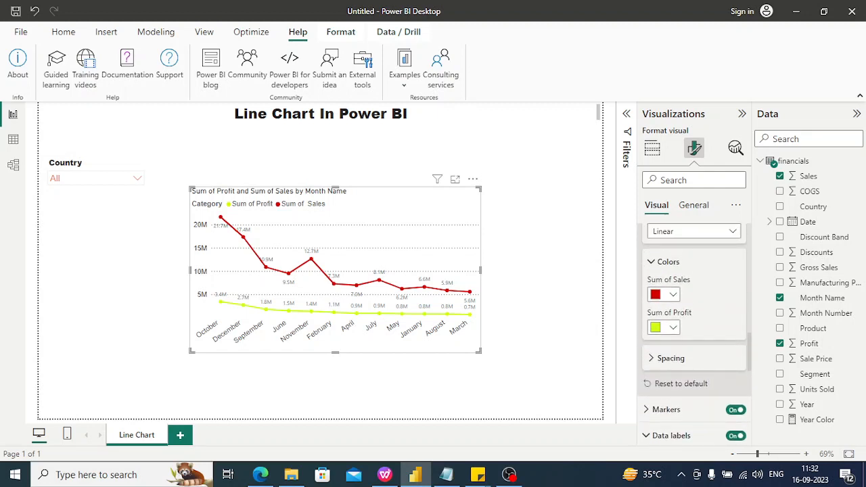
{"action": "scroll", "coordinate": [693, 331], "scroll_direction": "down", "scroll_amount": 2}
{"action": "scroll", "coordinate": [693, 331], "scroll_direction": "down", "scroll_amount": 4}
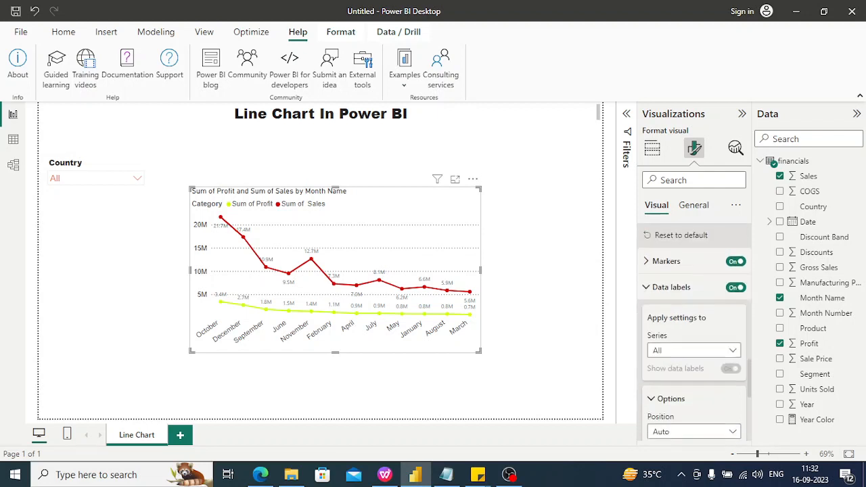
{"action": "scroll", "coordinate": [694, 331], "scroll_direction": "up", "scroll_amount": 3}
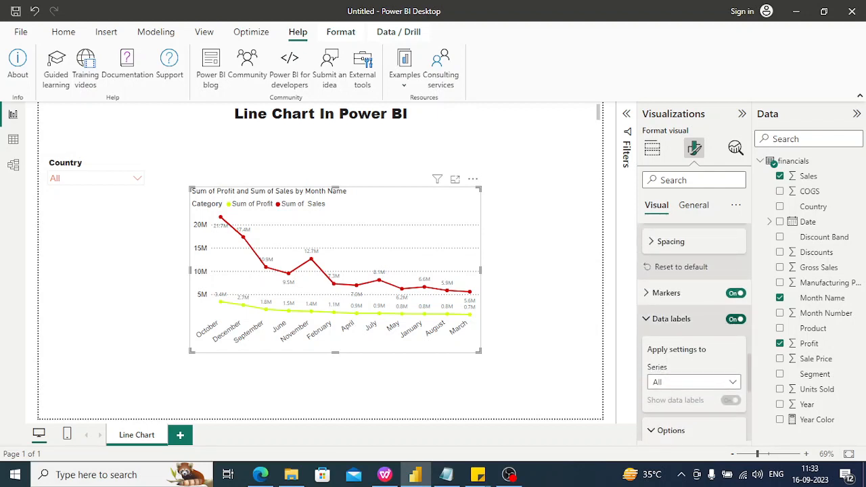
- Turn off the line chart's data labels
{"action": "left_click", "coordinate": [735, 319]}
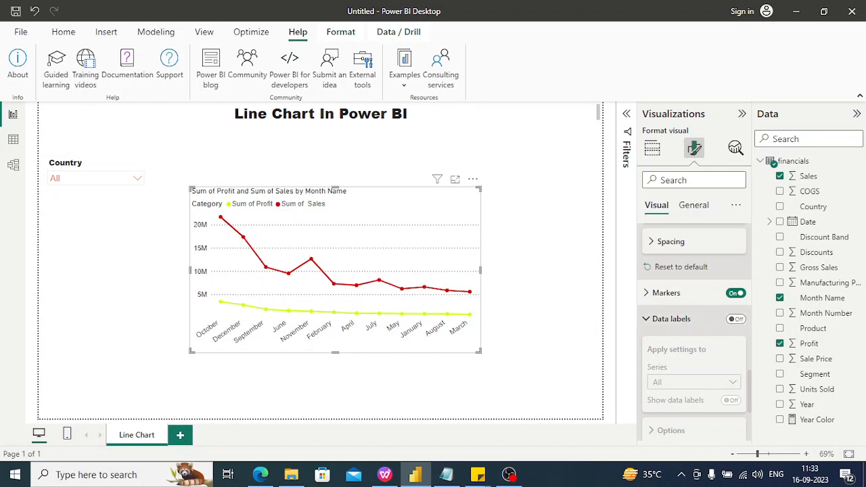
{"action": "left_click", "coordinate": [669, 318]}
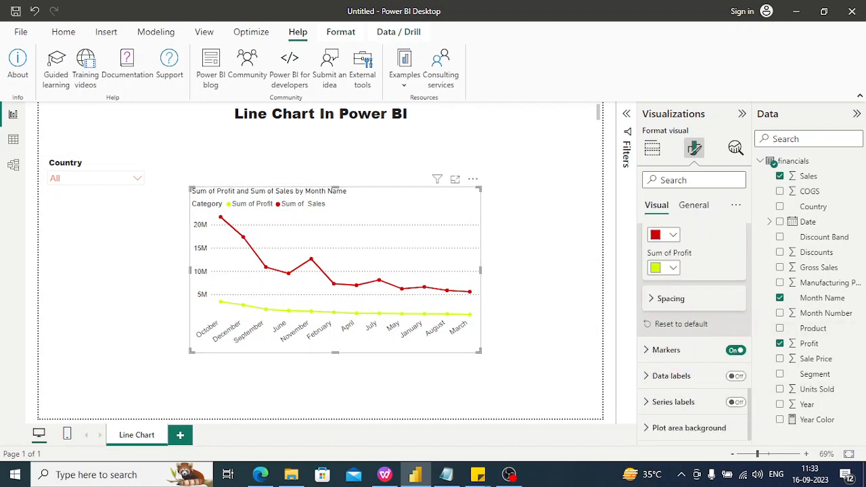
- Change the line chart's title text to "Sales Vs Profit by Month"
{"action": "left_click", "coordinate": [694, 205]}
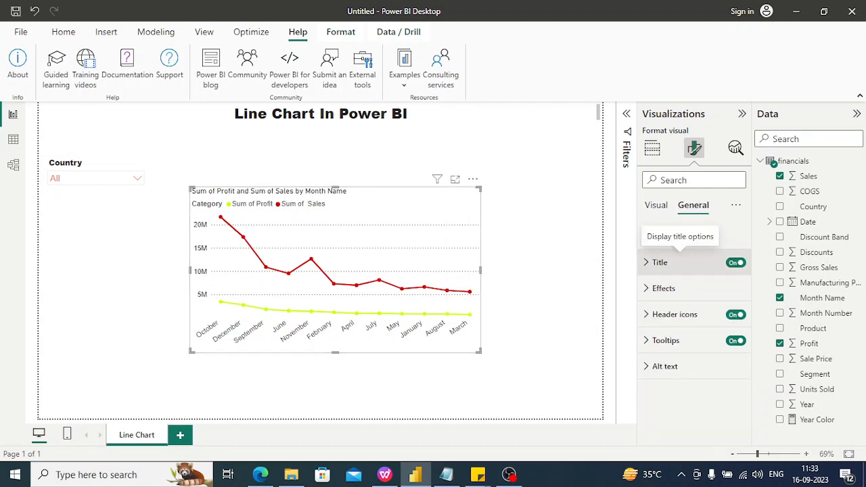
{"action": "left_click", "coordinate": [659, 262]}
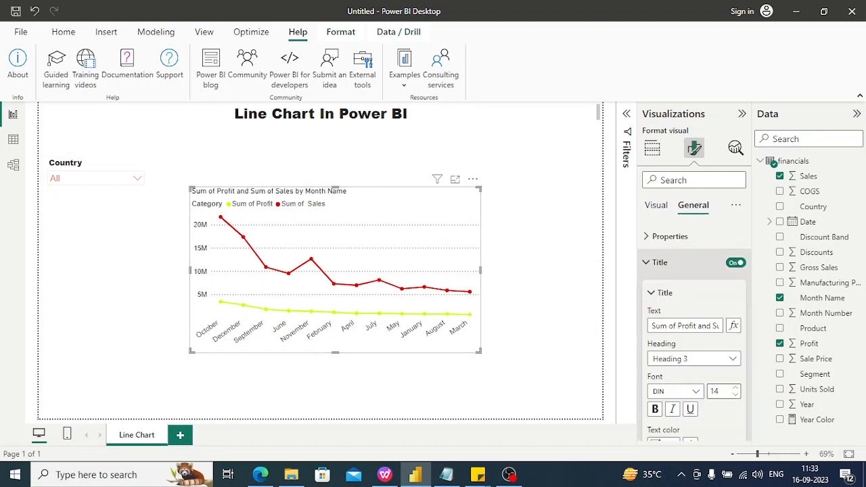
{"action": "triple_click", "coordinate": [691, 325]}
{"action": "key", "text": "BackSpace"}
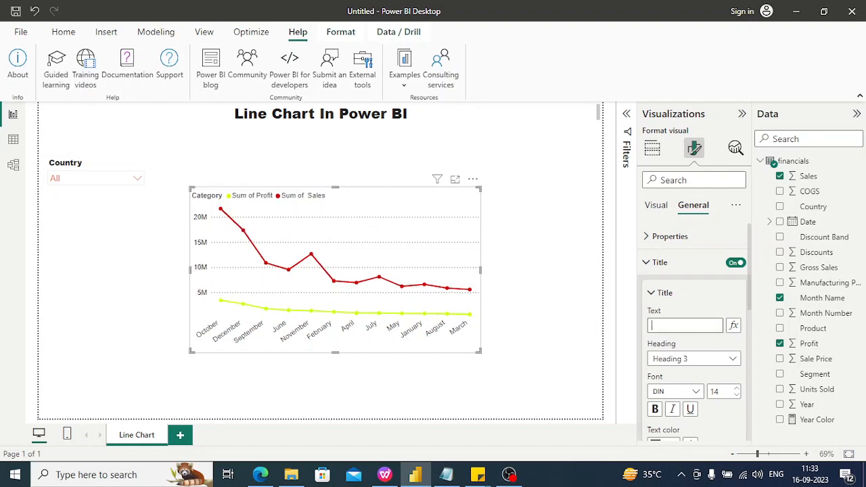
{"action": "type", "text": "P"}
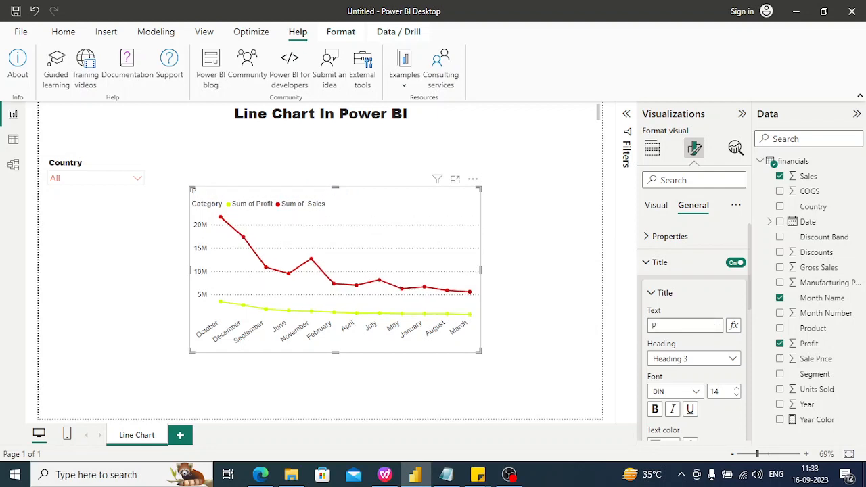
{"action": "type", "text": "r"}
{"action": "key", "text": "BackSpace"}
{"action": "key", "text": "BackSpace"}
{"action": "type", "text": "Sale"}
{"action": "type", "text": "s Vs Profit by"}
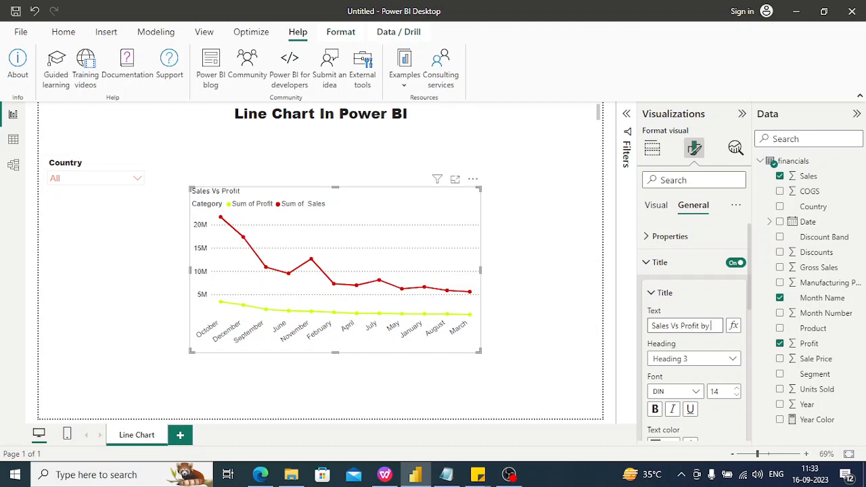
{"action": "type", "text": " Month"}
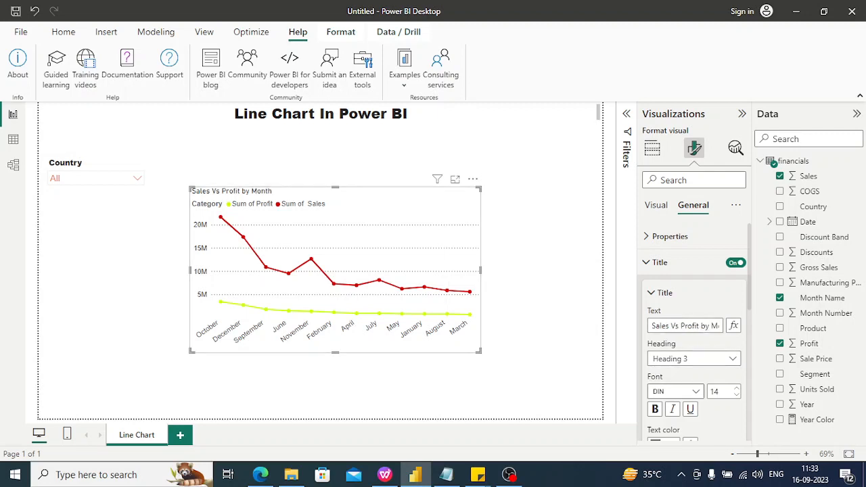
- Format the chart title in Arial Black at size 15 and center it horizontally
{"action": "left_click", "coordinate": [675, 390]}
{"action": "left_click", "coordinate": [674, 201]}
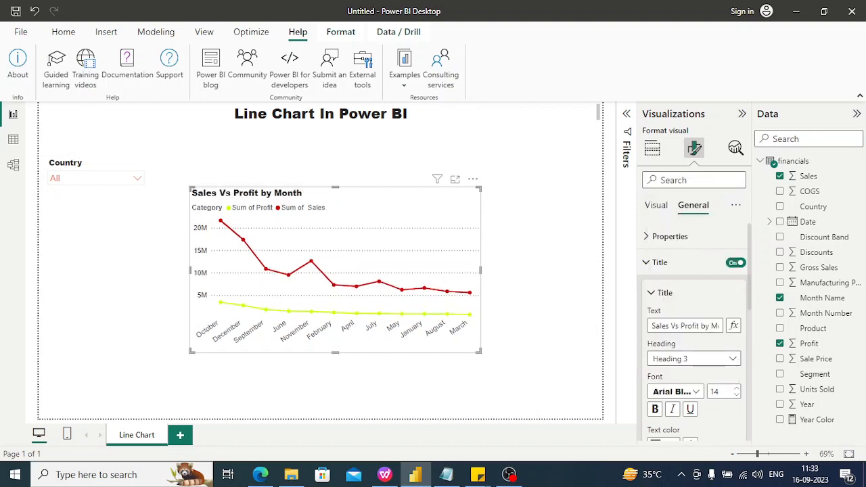
{"action": "left_click", "coordinate": [737, 387]}
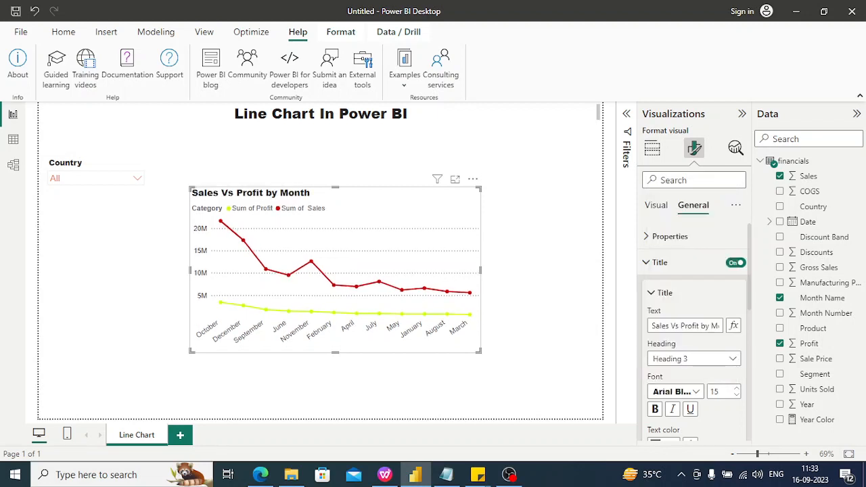
{"action": "scroll", "coordinate": [694, 332], "scroll_direction": "down", "scroll_amount": 3}
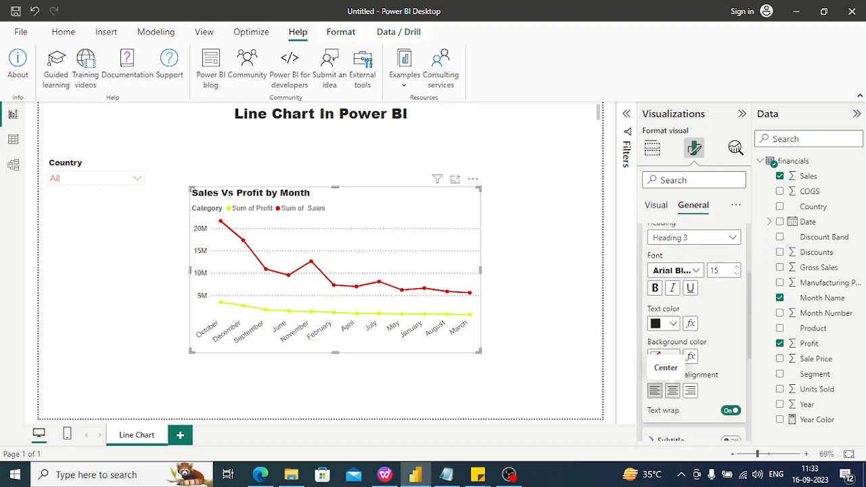
{"action": "left_click", "coordinate": [672, 390]}
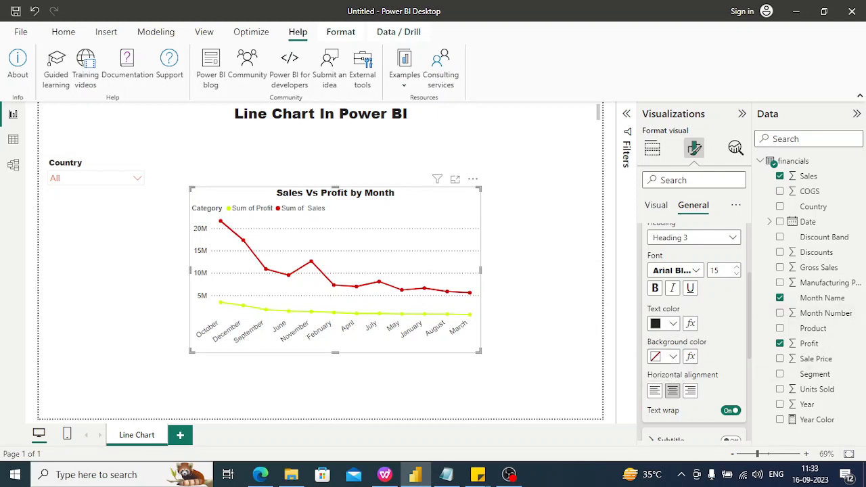
{"action": "scroll", "coordinate": [693, 332], "scroll_direction": "down", "scroll_amount": 3}
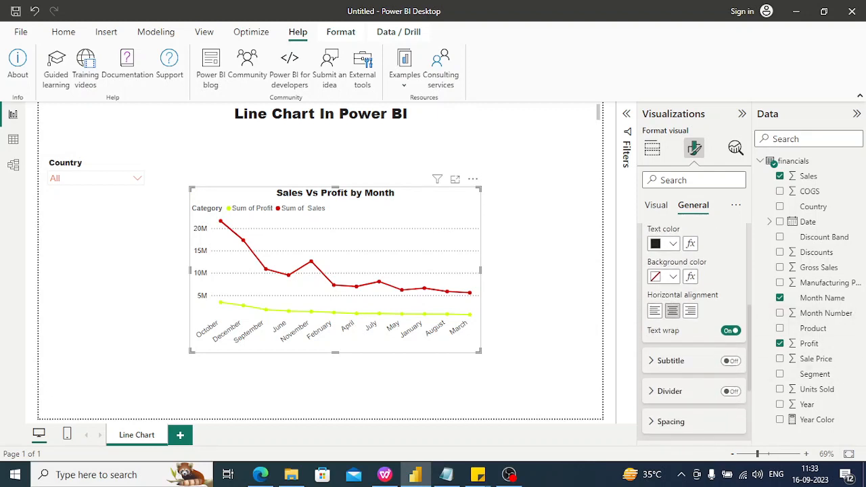
{"action": "scroll", "coordinate": [694, 332], "scroll_direction": "down", "scroll_amount": 3}
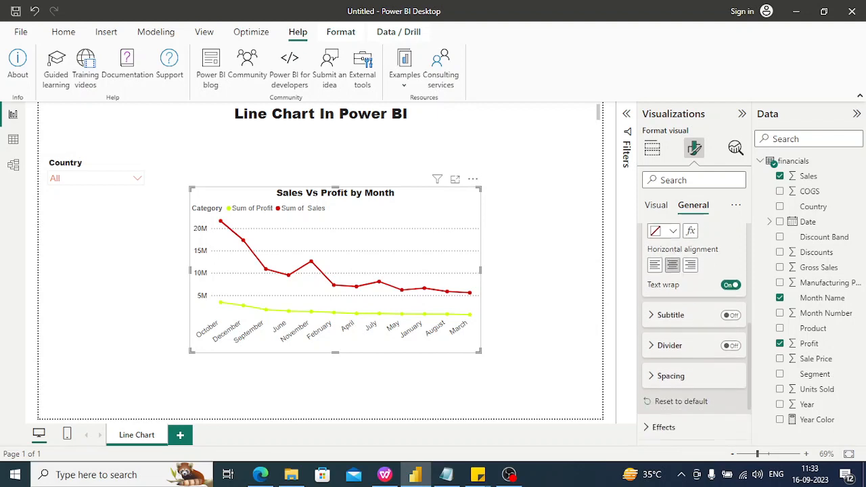
{"action": "scroll", "coordinate": [694, 331], "scroll_direction": "up", "scroll_amount": 7}
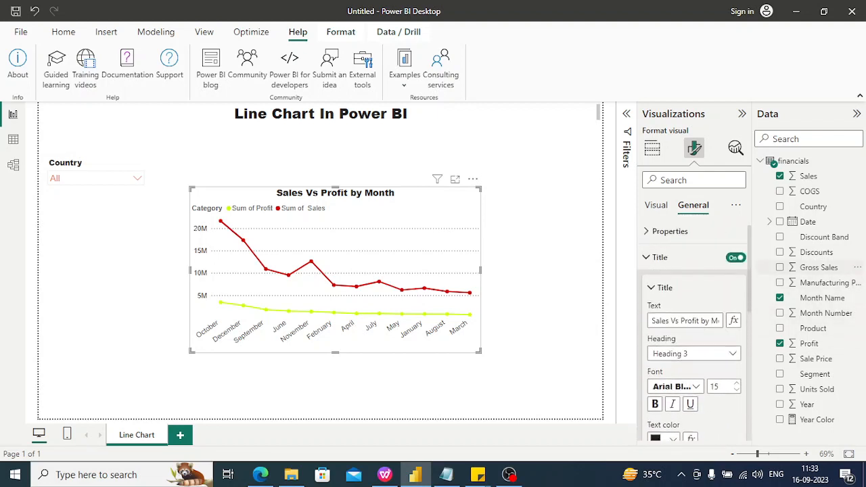
{"action": "left_click", "coordinate": [659, 262]}
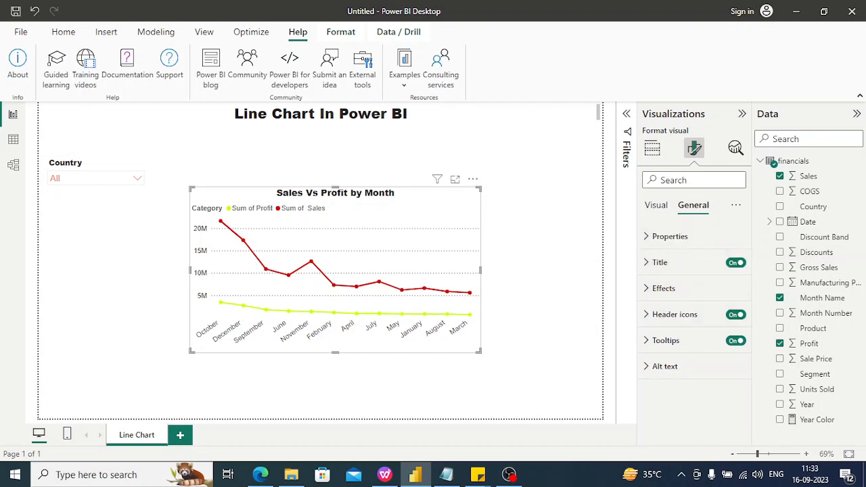
- Rename the Sum of Profit field on the chart's Y-axis to "Total Profit"
{"action": "left_click", "coordinate": [656, 205]}
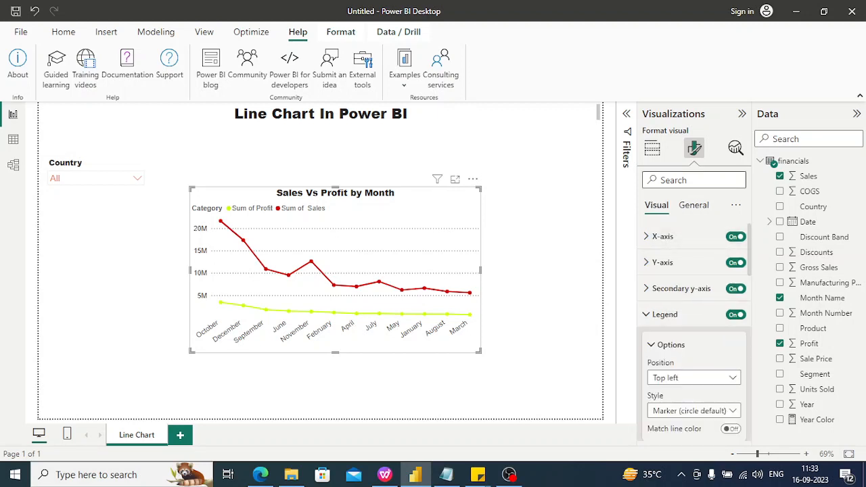
{"action": "left_click", "coordinate": [652, 148]}
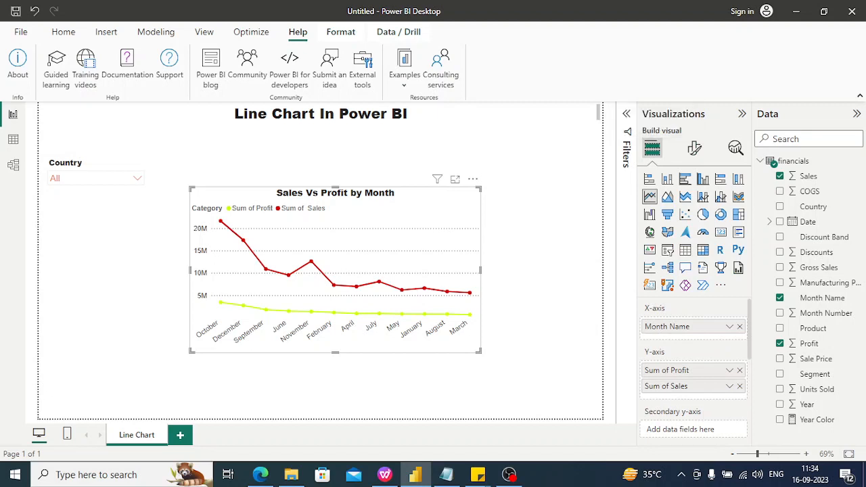
{"action": "double_click", "coordinate": [668, 370]}
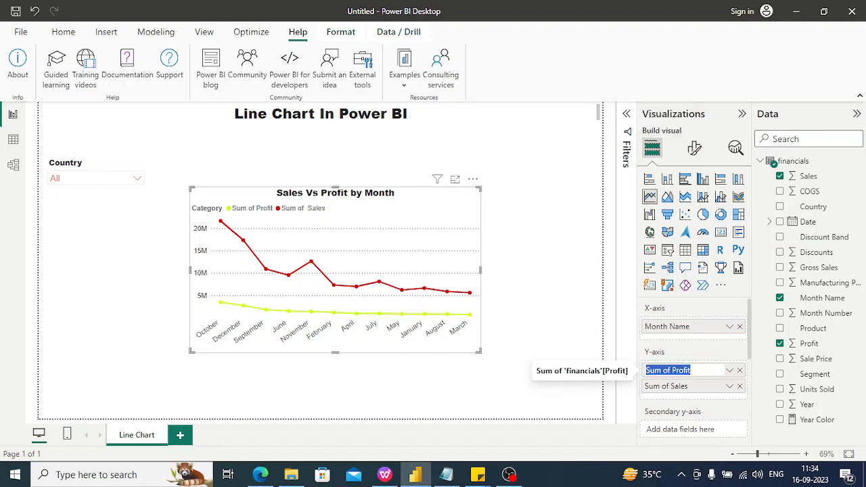
{"action": "left_click", "coordinate": [672, 370]}
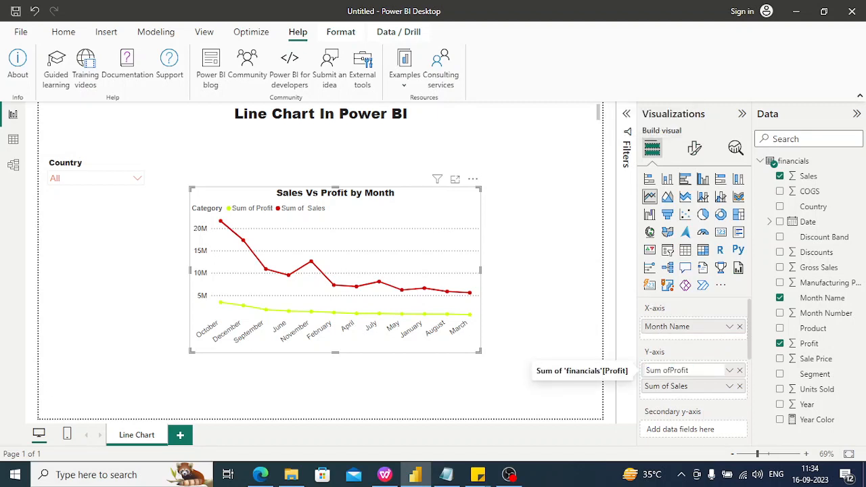
{"action": "key", "text": "BackSpace"}
{"action": "key", "text": "BackSpace"}
{"action": "key", "text": "BackSpace"}
{"action": "key", "text": "BackSpace"}
{"action": "key", "text": "BackSpace"}
{"action": "key", "text": "BackSpace"}
{"action": "key", "text": "BackSpace"}
{"action": "type", "text": "tota"}
{"action": "key", "text": "BackSpace"}
{"action": "key", "text": "BackSpace"}
{"action": "key", "text": "BackSpace"}
{"action": "key", "text": "BackSpace"}
{"action": "type", "text": "Total"}
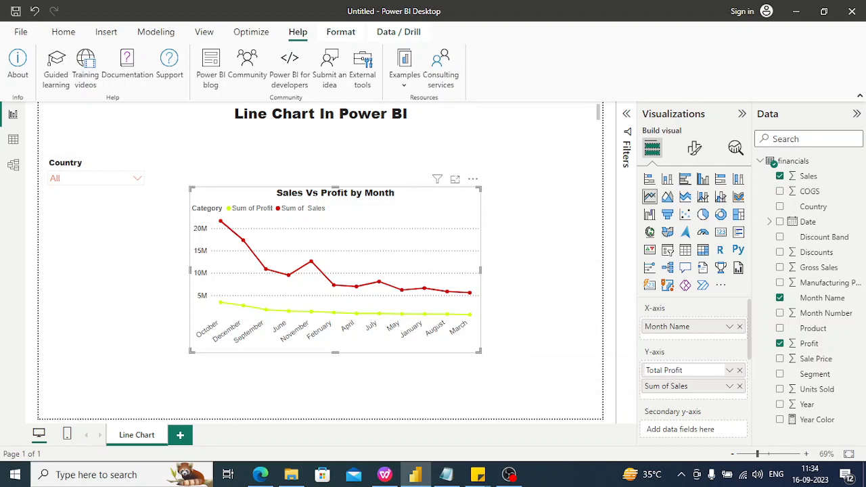
{"action": "key", "text": "Return"}
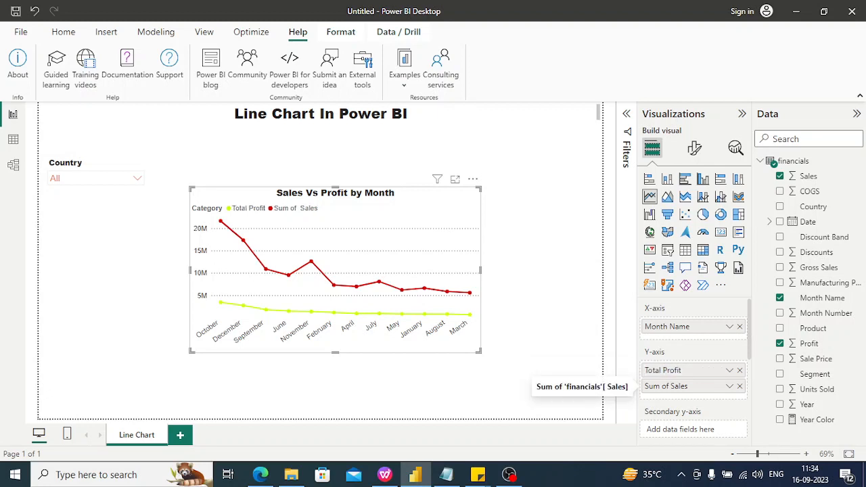
- Rename the Sum of Sales field on the chart's Y-axis to "Total Sales"
{"action": "double_click", "coordinate": [666, 386]}
{"action": "left_click", "coordinate": [670, 386]}
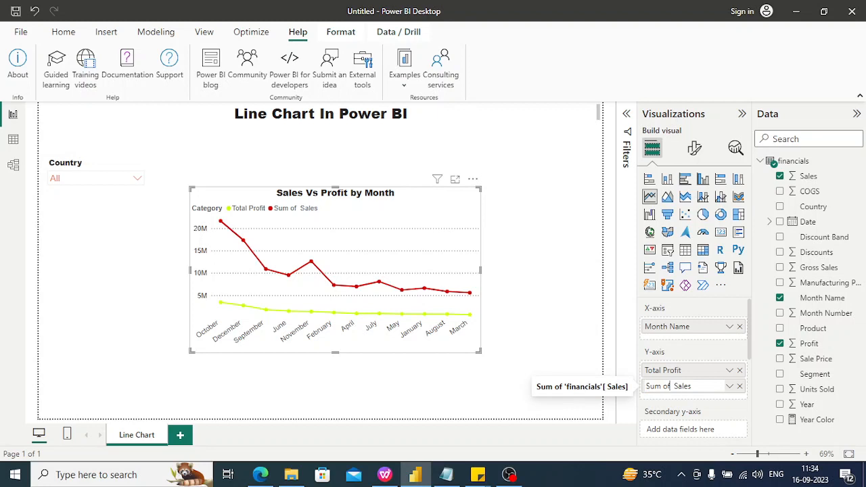
{"action": "key", "text": "BackSpace"}
{"action": "key", "text": "BackSpace"}
{"action": "key", "text": "BackSpace"}
{"action": "key", "text": "BackSpace"}
{"action": "key", "text": "BackSpace"}
{"action": "key", "text": "BackSpace"}
{"action": "key", "text": "BackSpace"}
{"action": "type", "text": "To tal"}
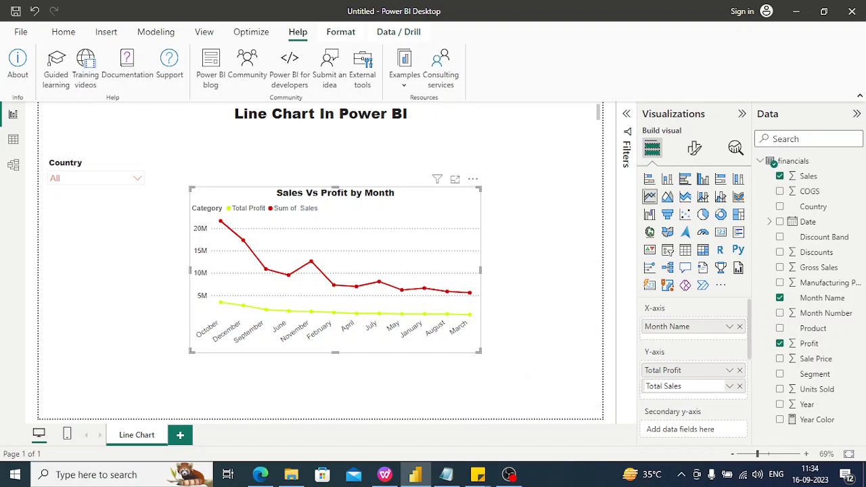
{"action": "key", "text": "Return"}
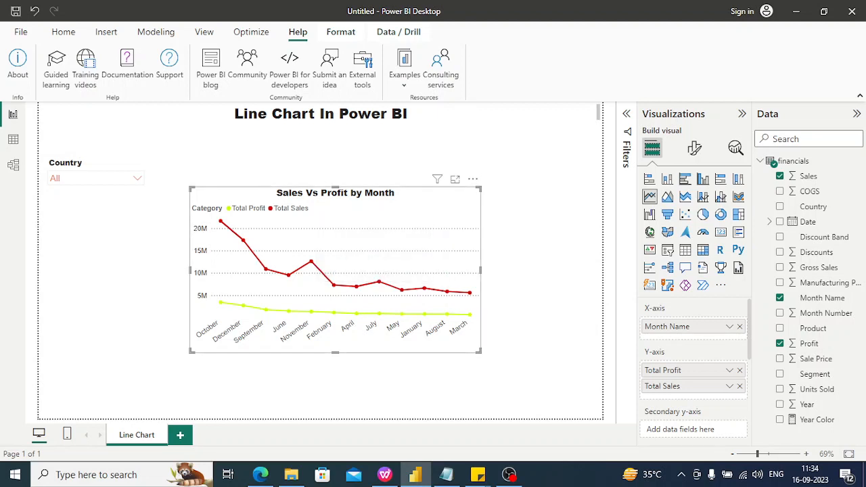
- Sort the line chart's axis by Month Name
{"action": "left_click", "coordinate": [472, 178]}
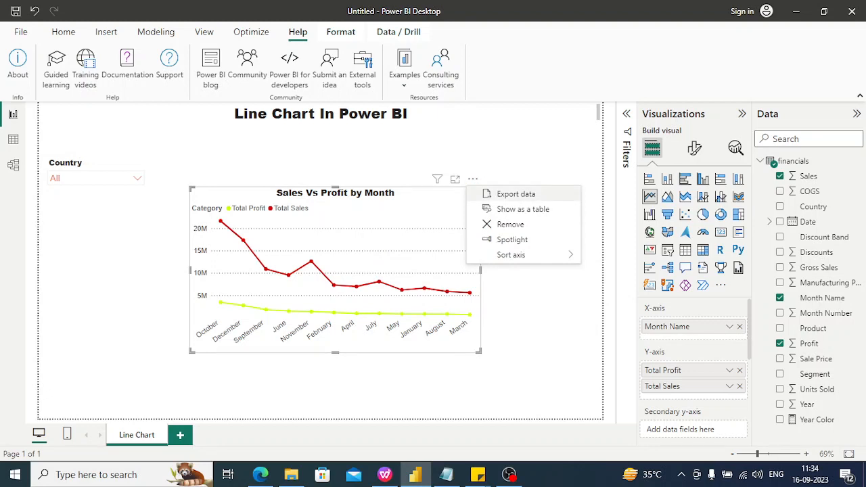
{"action": "mouse_move", "coordinate": [568, 255]}
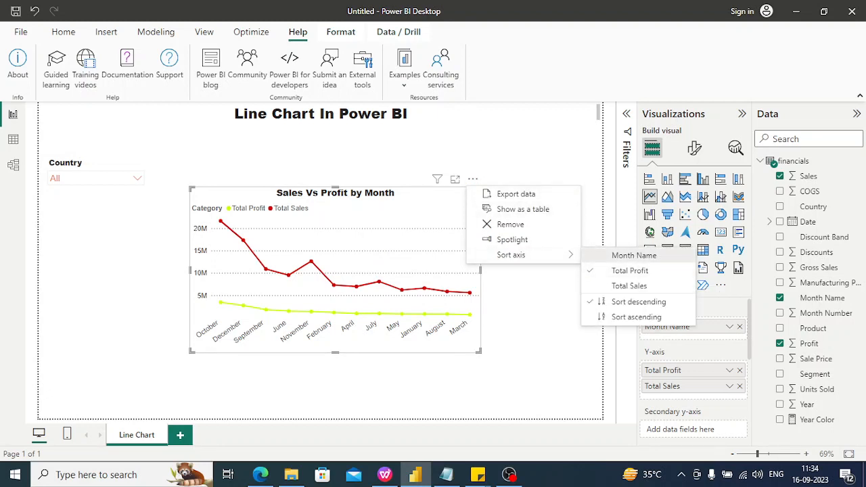
{"action": "left_click", "coordinate": [608, 255]}
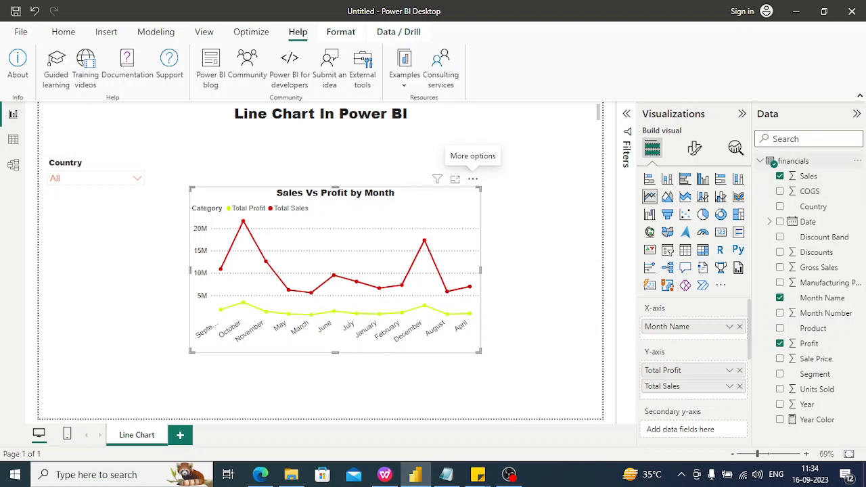
- Open the financials query in Power Query Editor and examine its Month Number and Month Name columns
{"action": "left_click", "coordinate": [857, 161]}
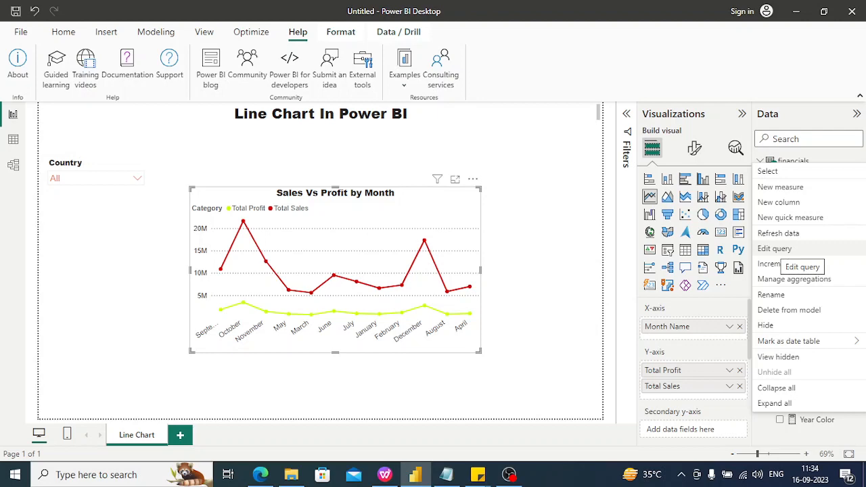
{"action": "left_click", "coordinate": [774, 248]}
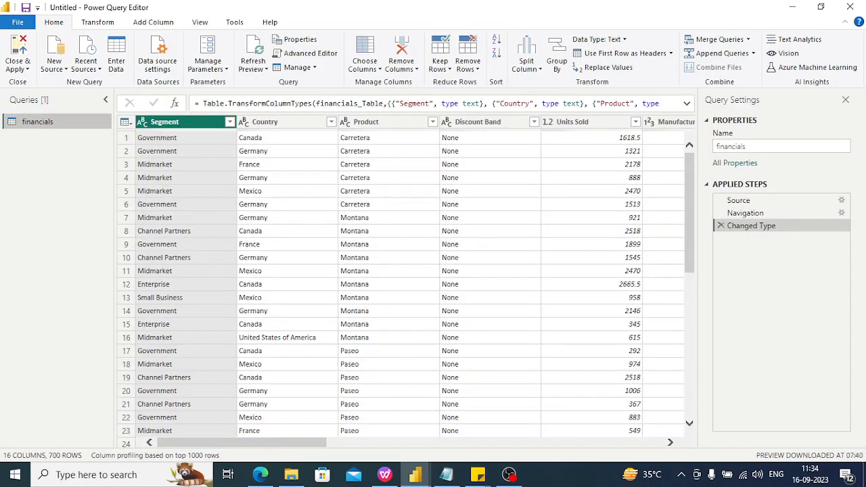
{"action": "scroll", "coordinate": [415, 281], "scroll_direction": "right", "scroll_amount": 10}
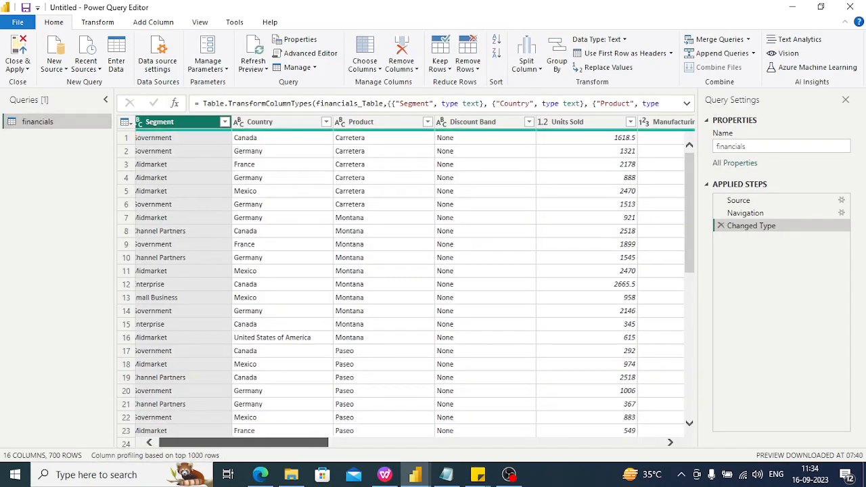
{"action": "scroll", "coordinate": [413, 281], "scroll_direction": "right", "scroll_amount": 10}
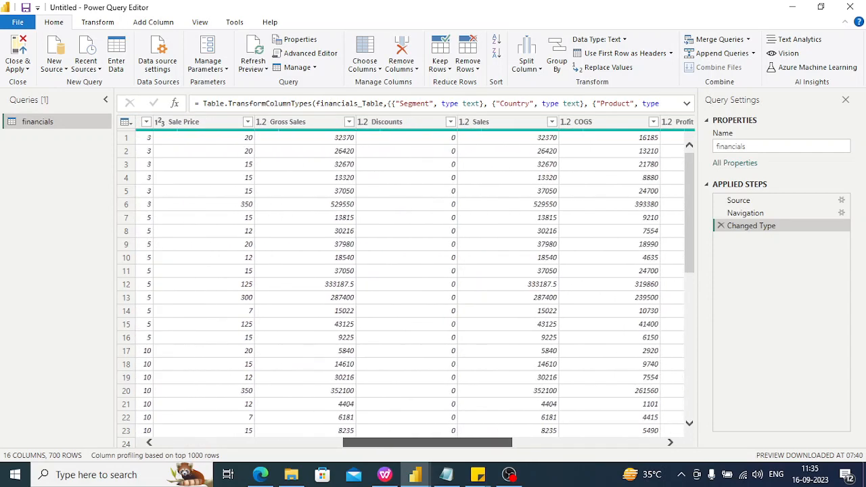
{"action": "left_click_drag", "start_coordinate": [553, 443], "coordinate": [555, 442]}
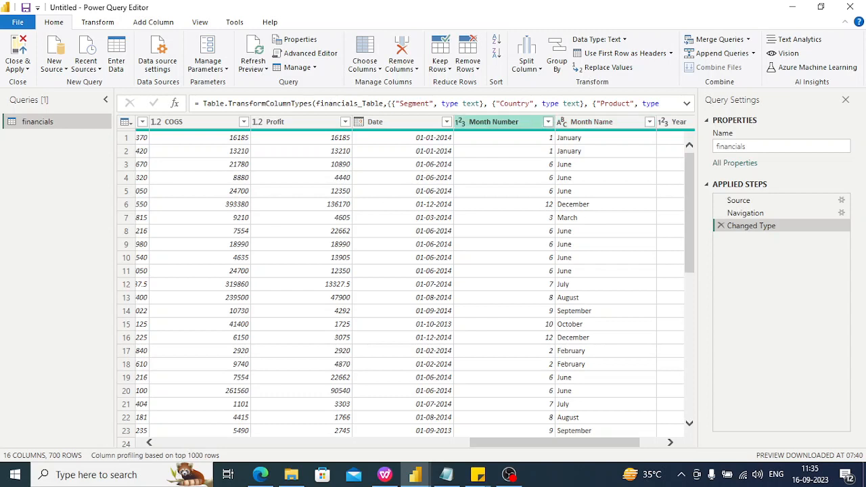
{"action": "left_click", "coordinate": [497, 121]}
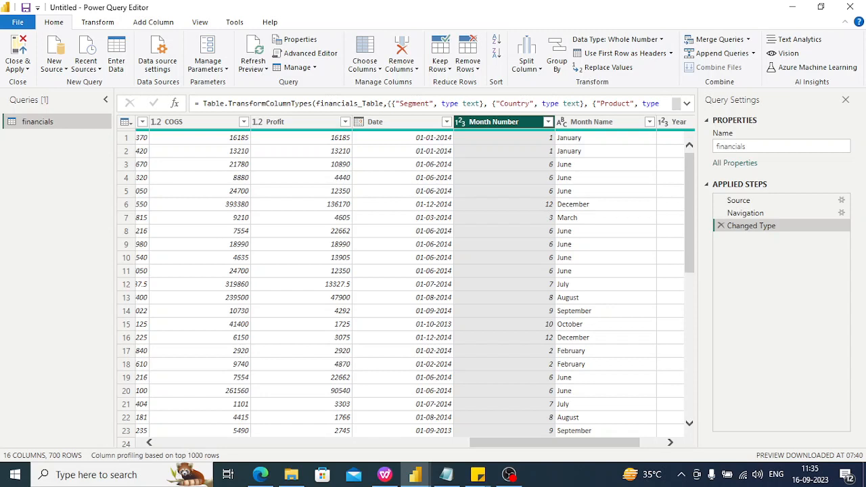
- Look through the query editor's column tools, then return to the report without changing the query
{"action": "left_click", "coordinate": [97, 21]}
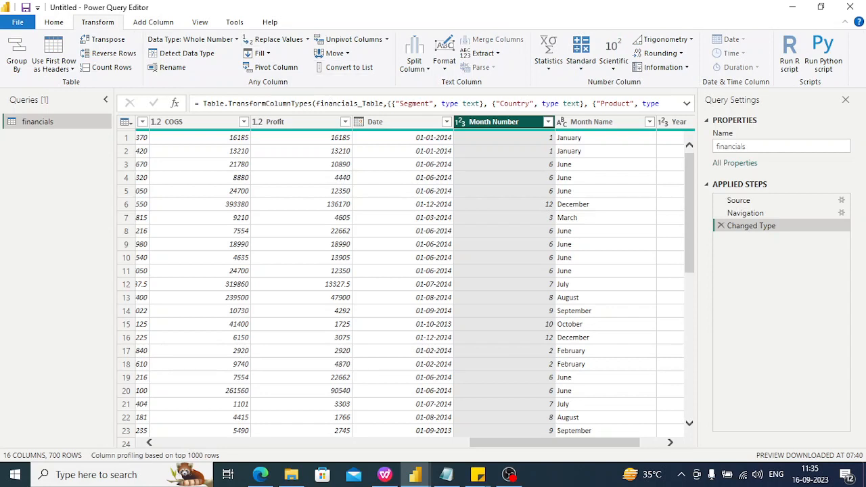
{"action": "left_click", "coordinate": [199, 22]}
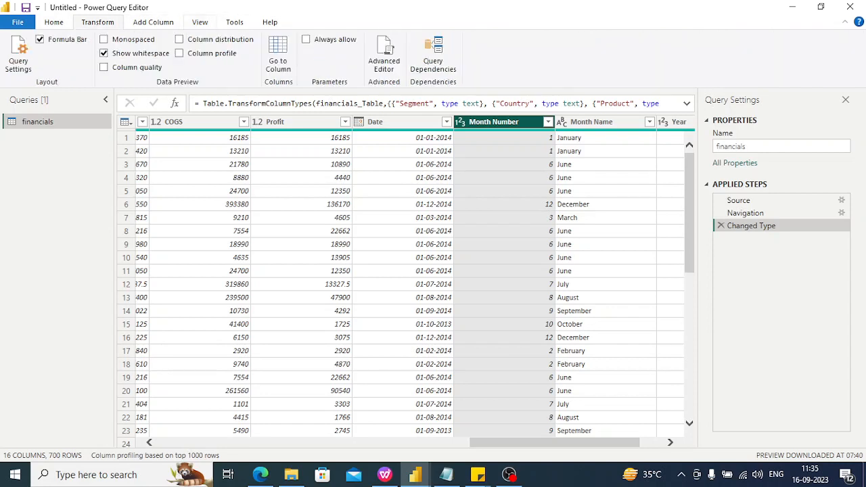
{"action": "left_click", "coordinate": [153, 23]}
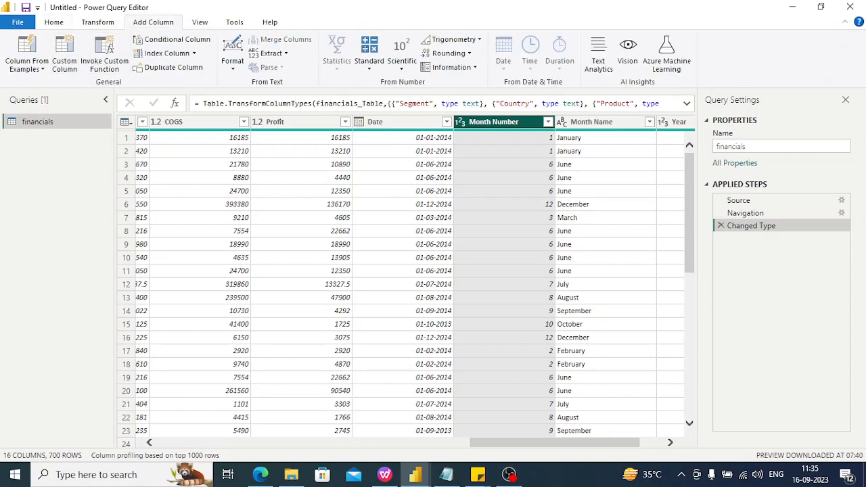
{"action": "left_click", "coordinate": [54, 21]}
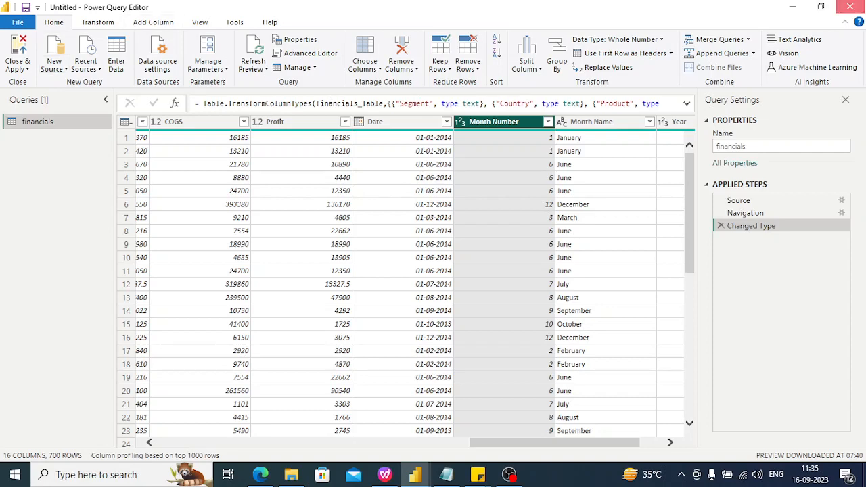
{"action": "left_click", "coordinate": [850, 6]}
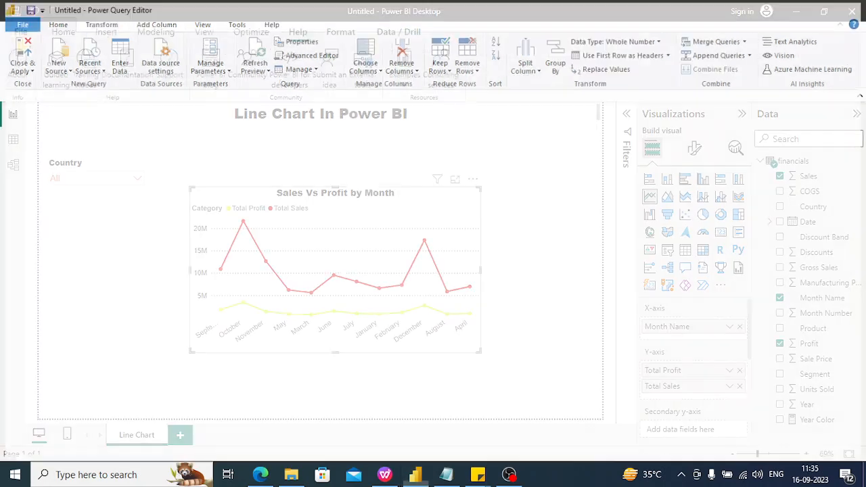
{"action": "left_click", "coordinate": [851, 9]}
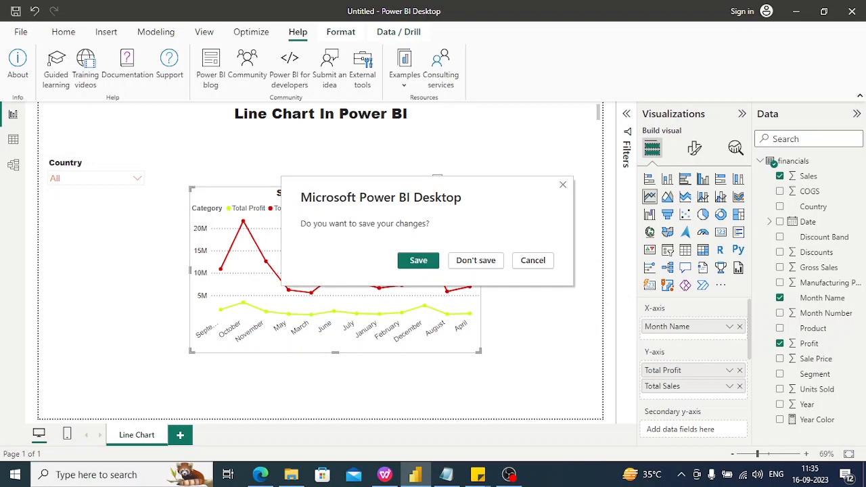
{"action": "left_click", "coordinate": [532, 260]}
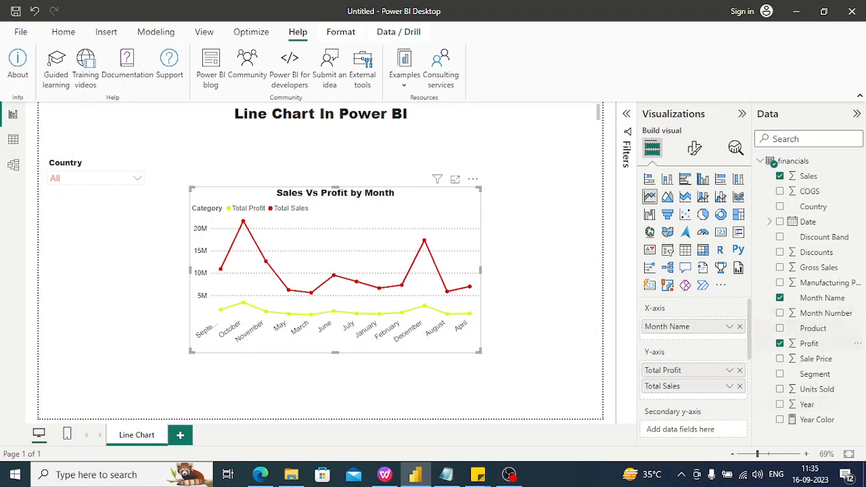
- Set the Month Name column of the financials table to sort by Month Number
{"action": "left_click", "coordinate": [821, 297]}
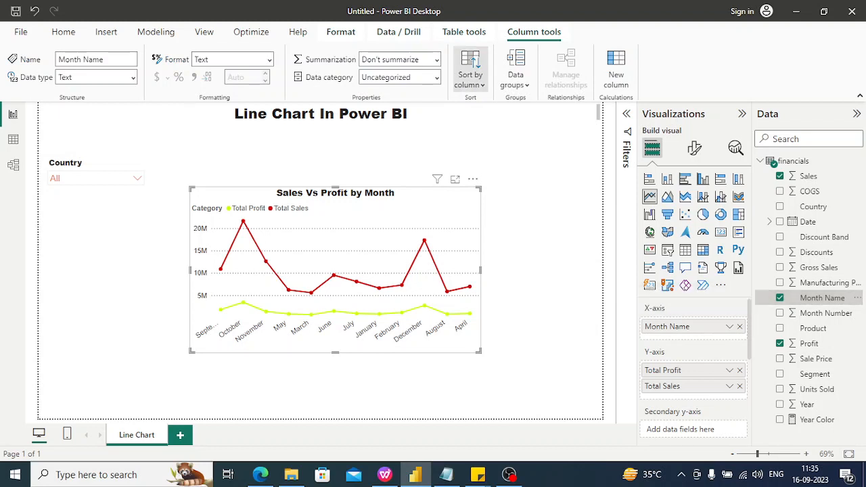
{"action": "left_click", "coordinate": [470, 69]}
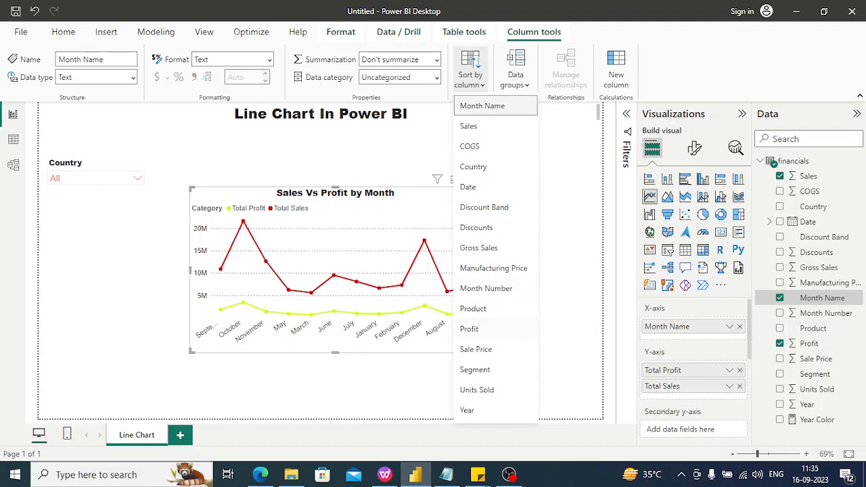
{"action": "left_click", "coordinate": [485, 288]}
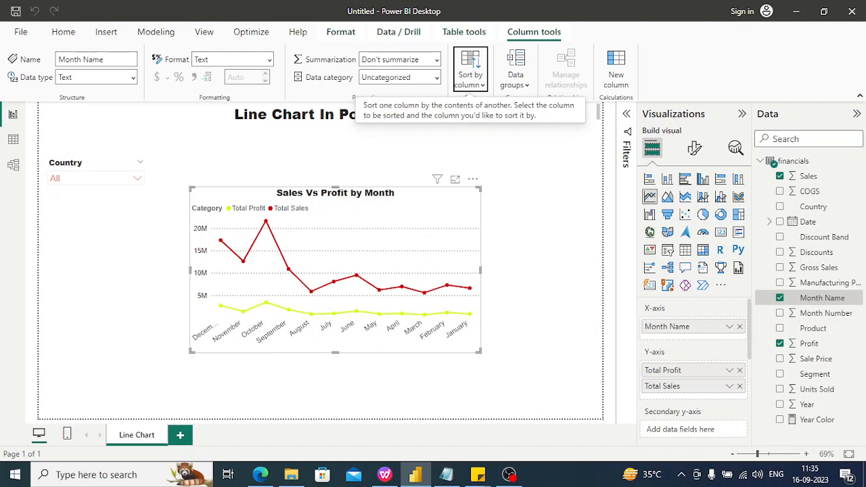
- Sort the line chart's Month Name axis in ascending order
{"action": "left_click", "coordinate": [472, 179]}
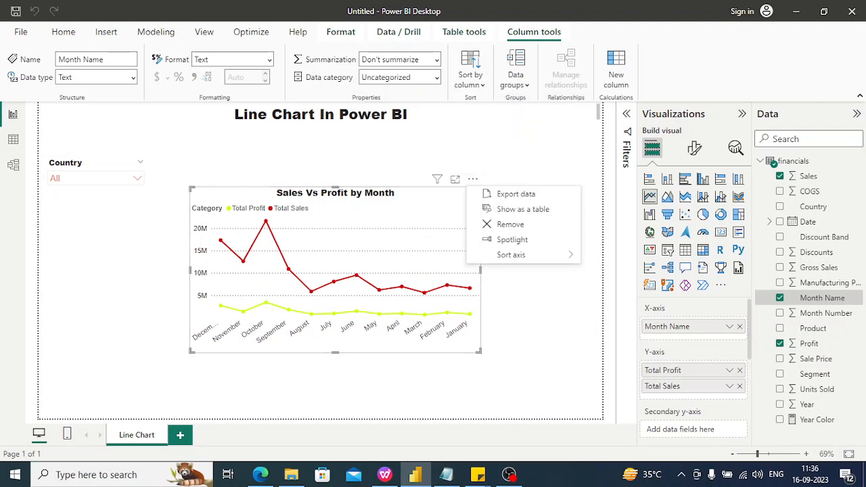
{"action": "mouse_move", "coordinate": [514, 254]}
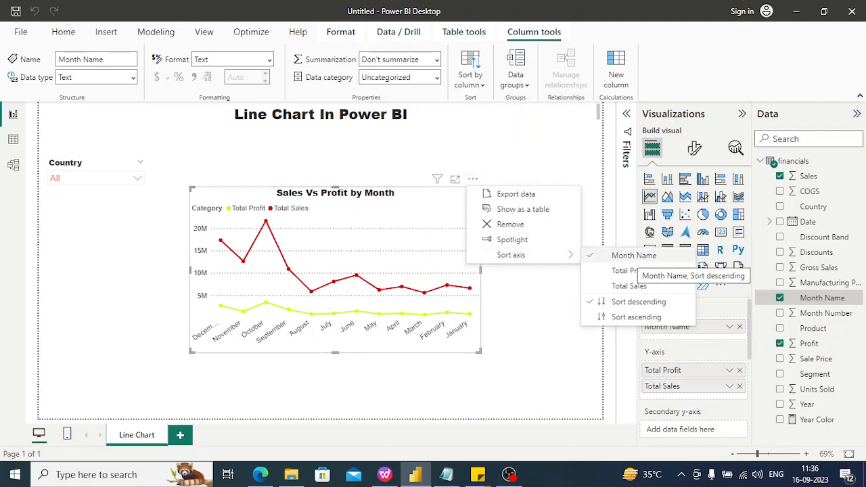
{"action": "left_click", "coordinate": [636, 317]}
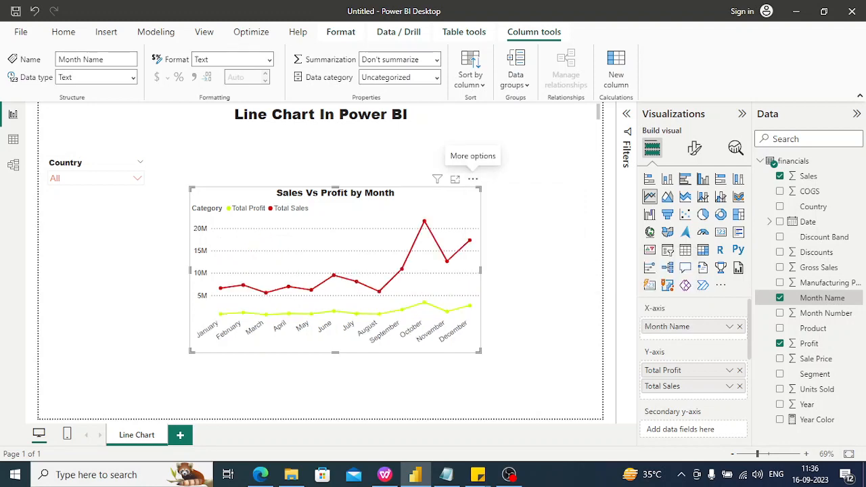
- Deselect the chart and collapse the Visualizations and Data panes to widen the canvas area
{"action": "left_click", "coordinate": [544, 250]}
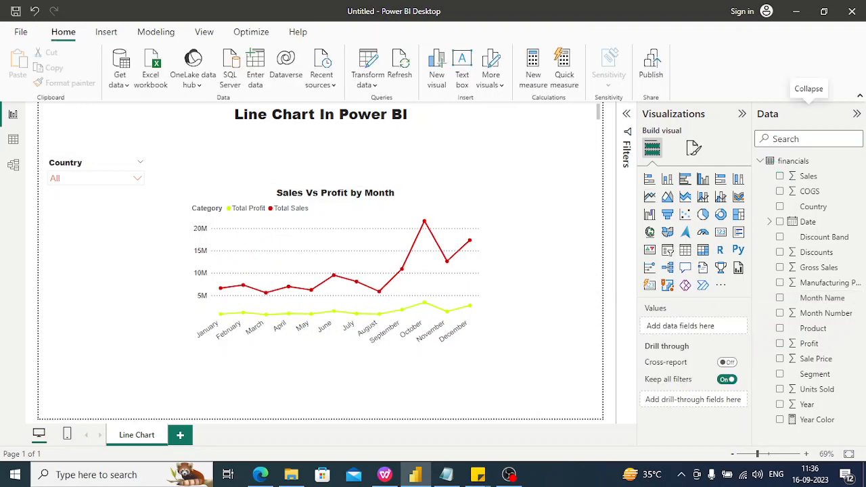
{"action": "left_click", "coordinate": [742, 114]}
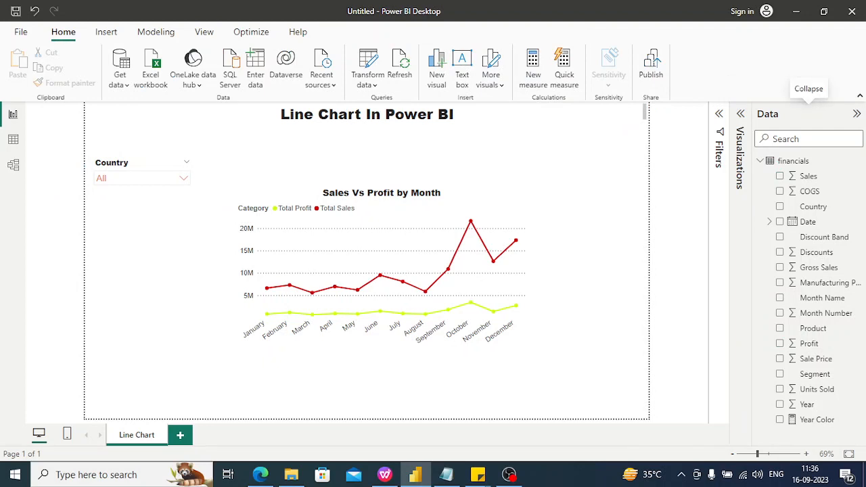
{"action": "left_click", "coordinate": [856, 113]}
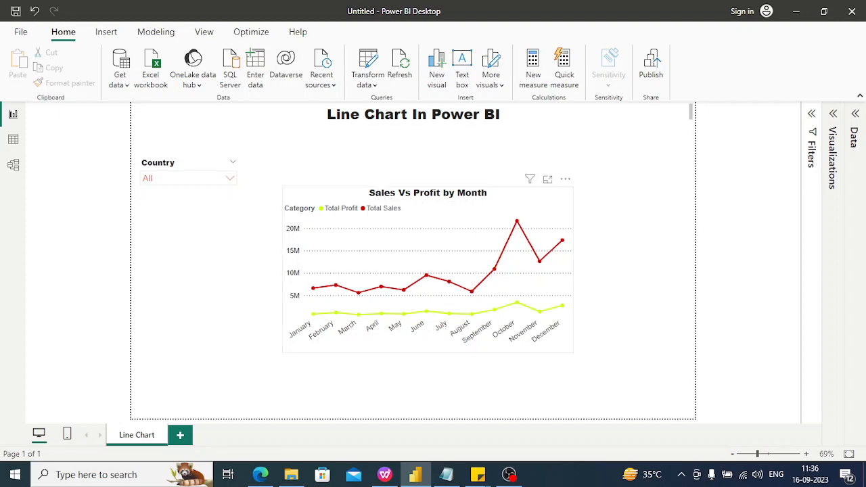
- Enlarge the Sales Vs Profit line chart by extending its right edge and slightly lowering its bottom edge
{"action": "left_click", "coordinate": [504, 204]}
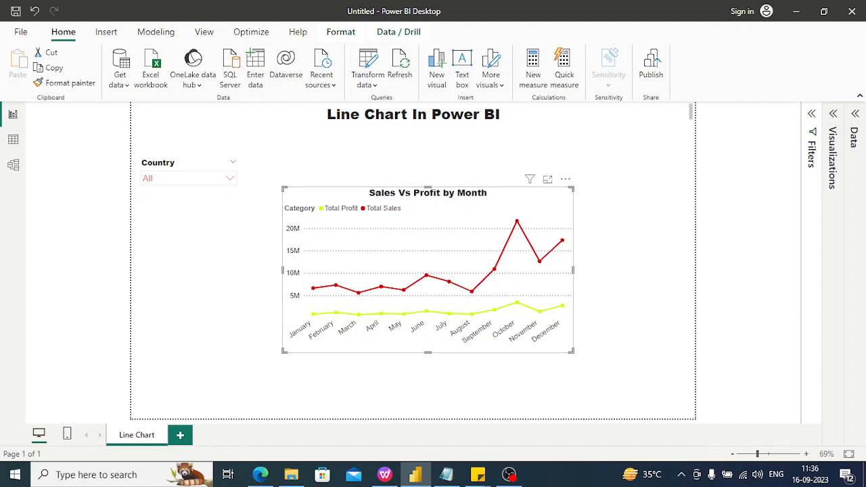
{"action": "left_click_drag", "start_coordinate": [573, 270], "coordinate": [616, 269]}
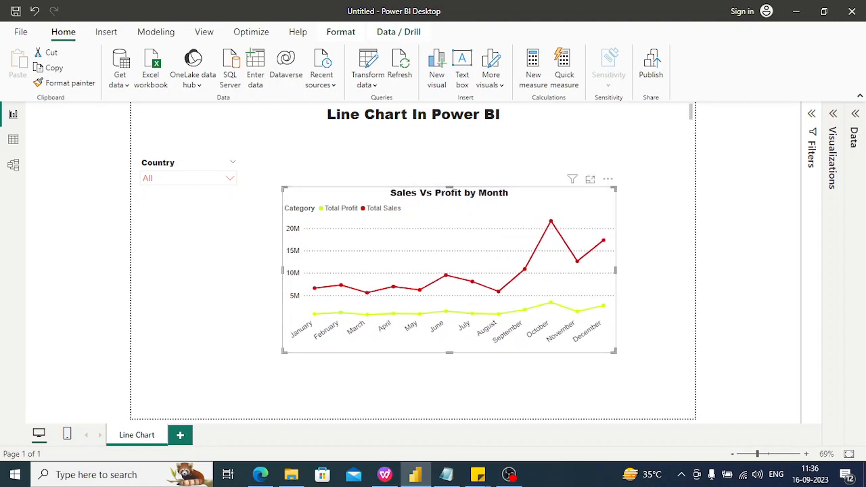
{"action": "left_click_drag", "start_coordinate": [449, 352], "coordinate": [449, 369]}
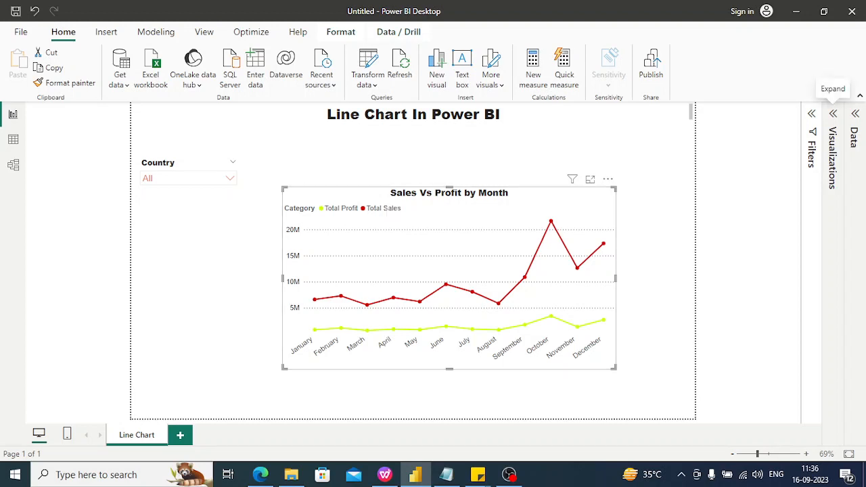
- Give the line chart's title a light gray background color
{"action": "left_click", "coordinate": [833, 113]}
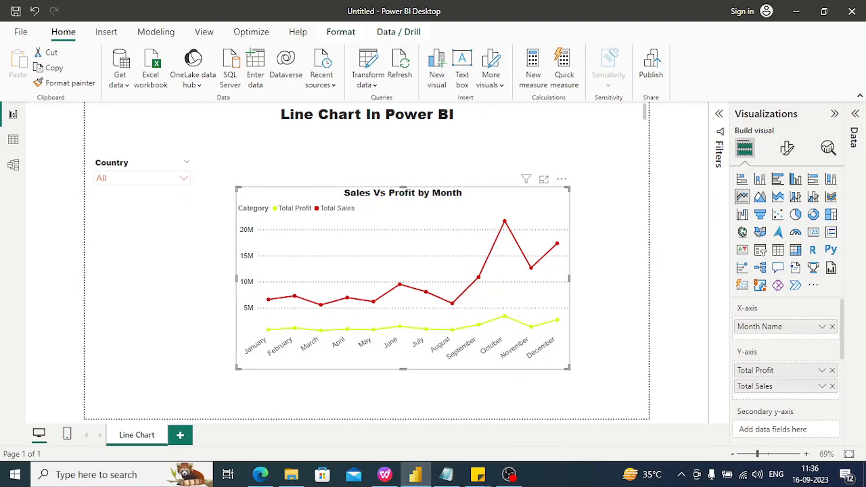
{"action": "left_click", "coordinate": [786, 147]}
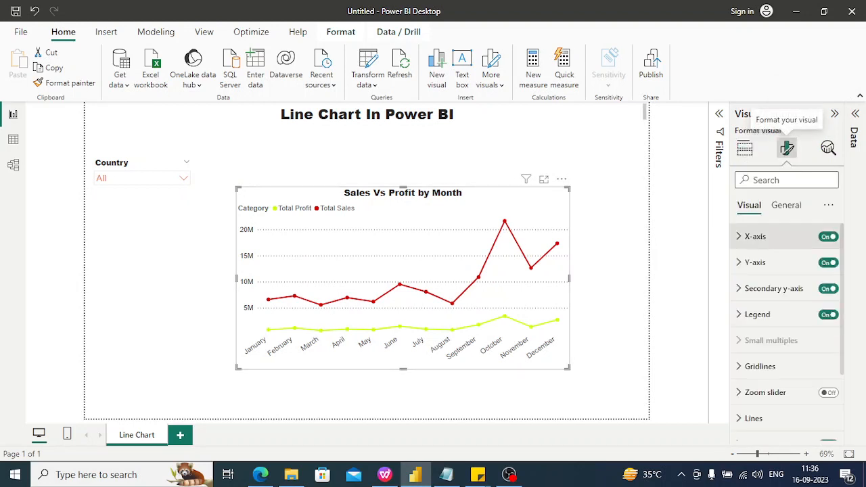
{"action": "left_click", "coordinate": [785, 205]}
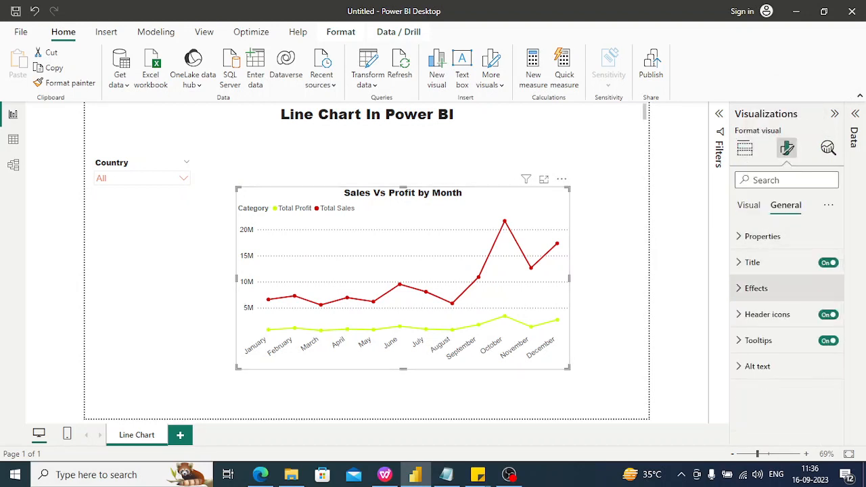
{"action": "left_click", "coordinate": [752, 261]}
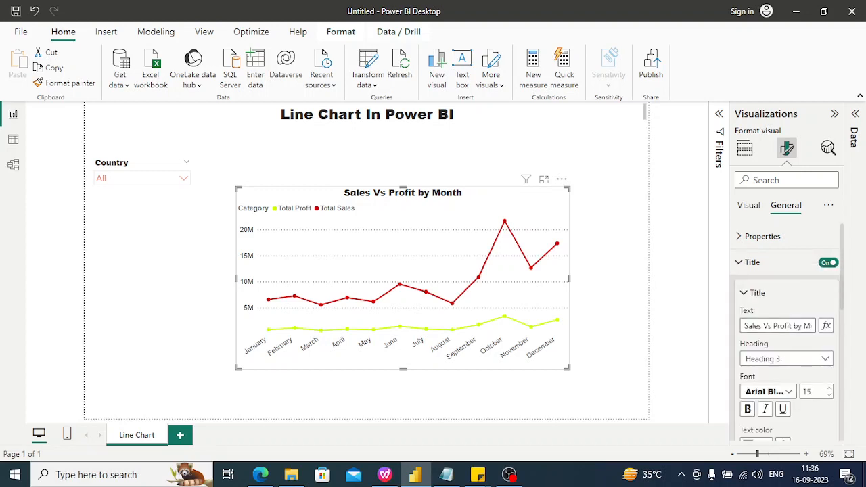
{"action": "scroll", "coordinate": [787, 330], "scroll_direction": "down", "scroll_amount": 3}
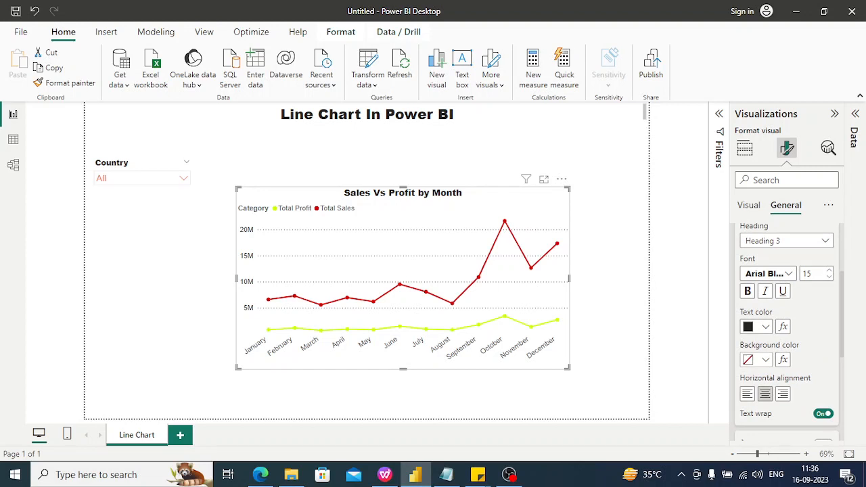
{"action": "left_click", "coordinate": [764, 360]}
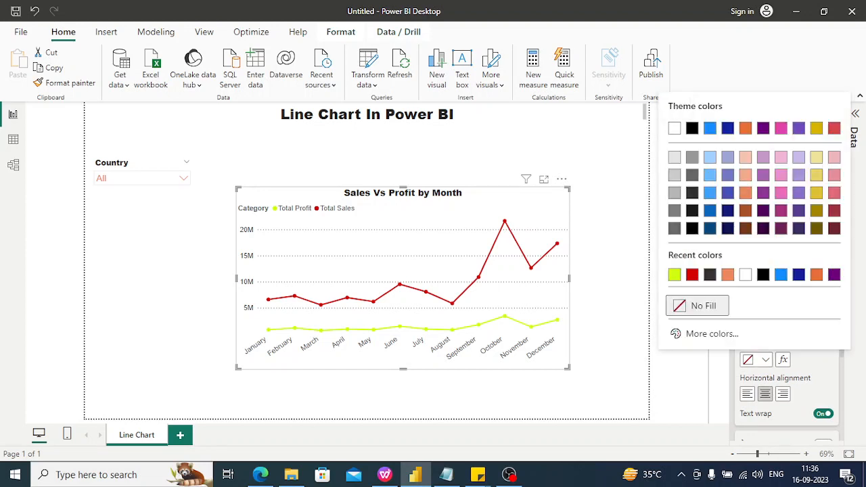
{"action": "left_click", "coordinate": [674, 157]}
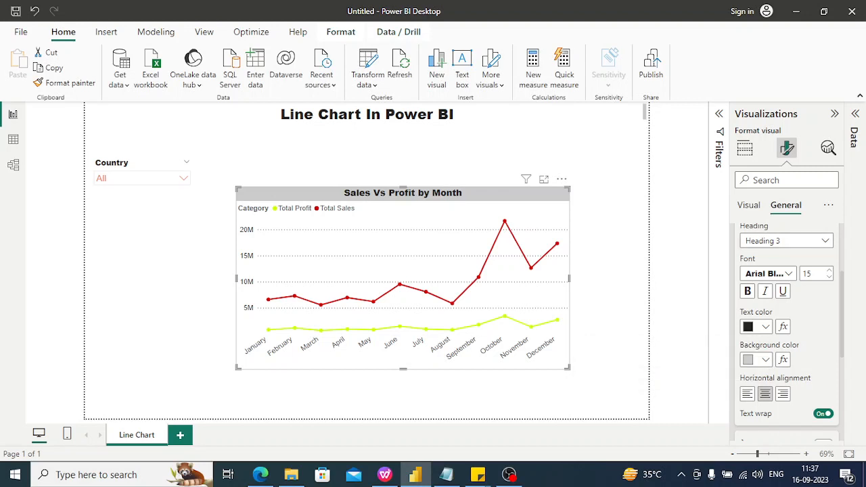
{"action": "left_click", "coordinate": [749, 205]}
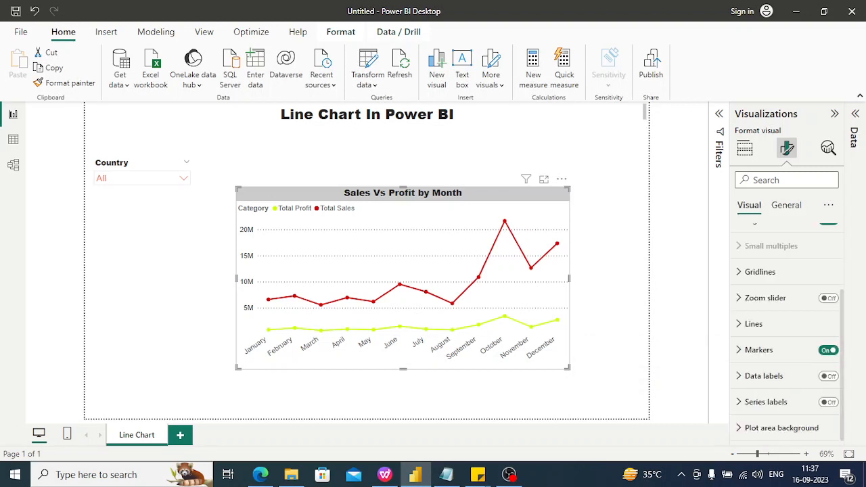
{"action": "left_click", "coordinate": [786, 205]}
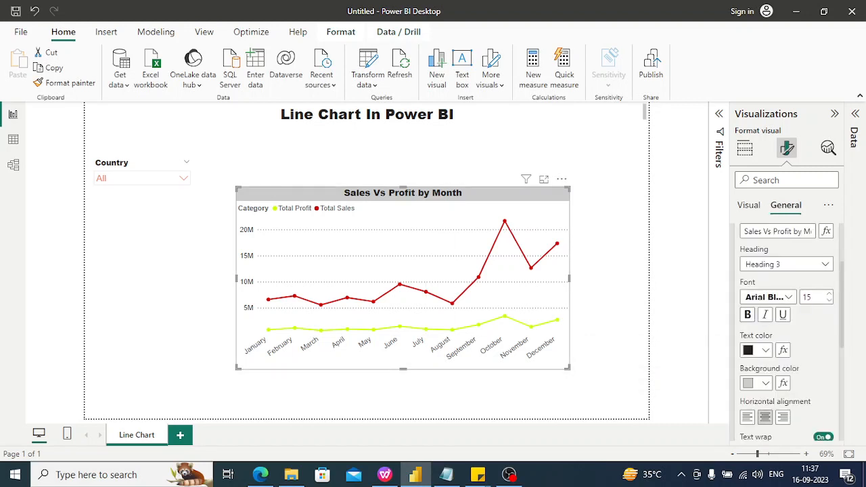
{"action": "left_click", "coordinate": [749, 205]}
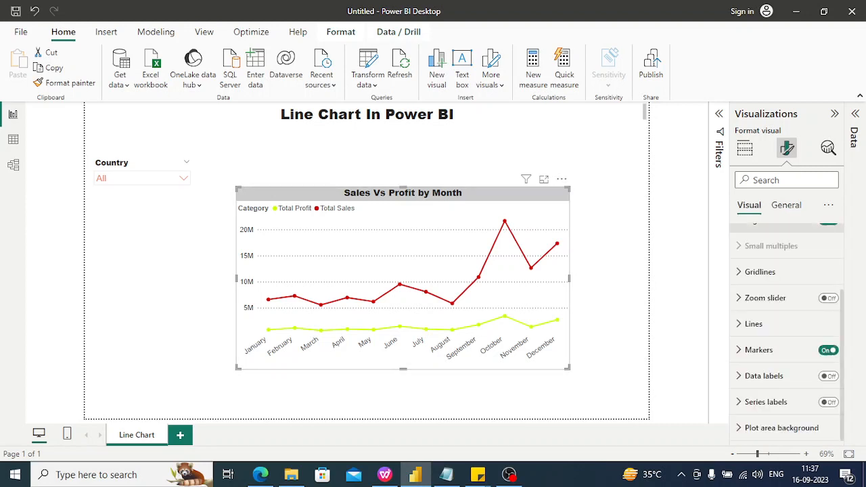
{"action": "left_click", "coordinate": [781, 427]}
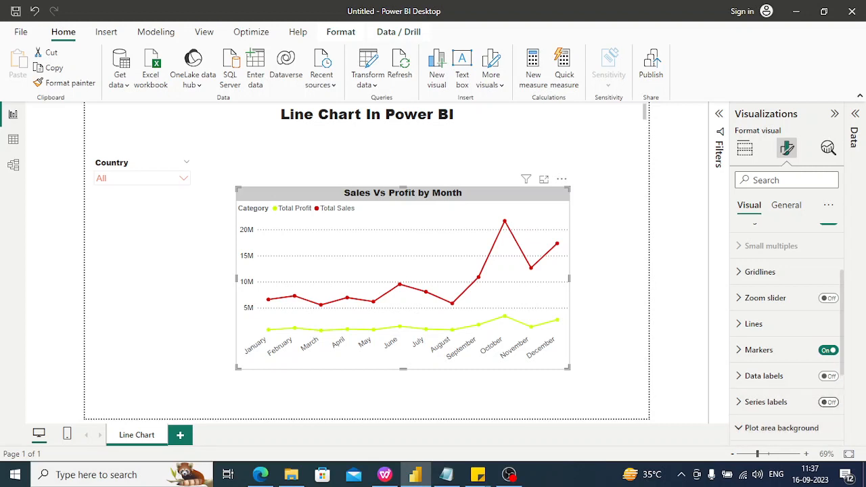
{"action": "scroll", "coordinate": [786, 331], "scroll_direction": "down", "scroll_amount": 3}
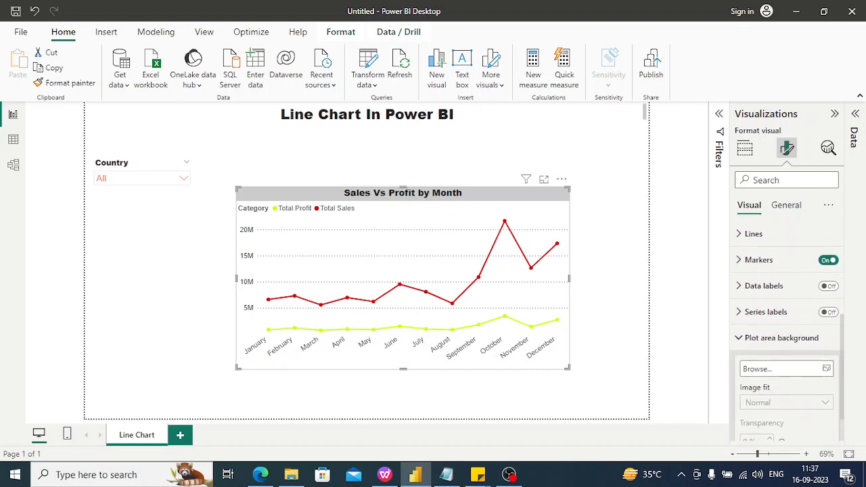
{"action": "scroll", "coordinate": [787, 331], "scroll_direction": "down", "scroll_amount": 1}
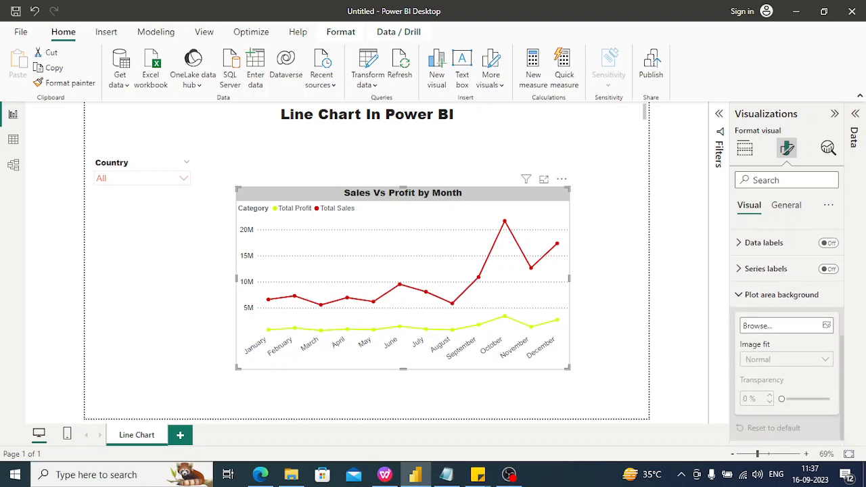
{"action": "scroll", "coordinate": [787, 331], "scroll_direction": "up", "scroll_amount": 2}
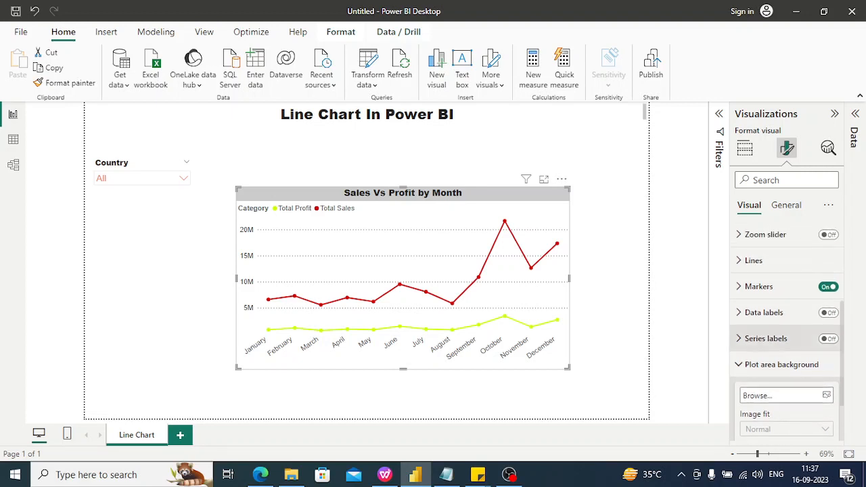
- Try light gray as the line chart's overall background color, replace it with light yellow, and deselect the chart
{"action": "left_click", "coordinate": [786, 205]}
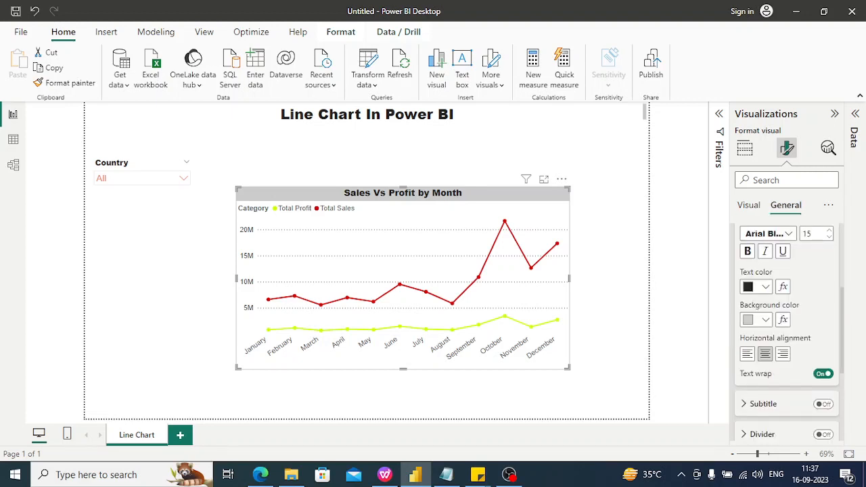
{"action": "scroll", "coordinate": [786, 331], "scroll_direction": "up", "scroll_amount": 3}
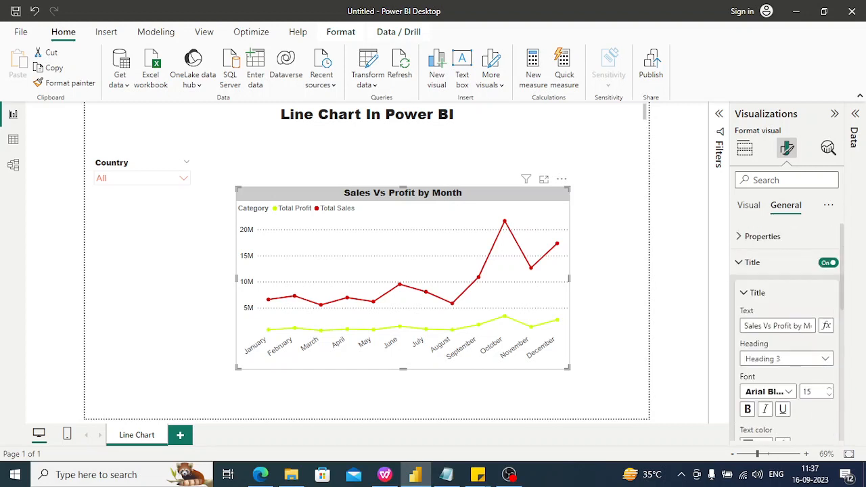
{"action": "left_click", "coordinate": [752, 263]}
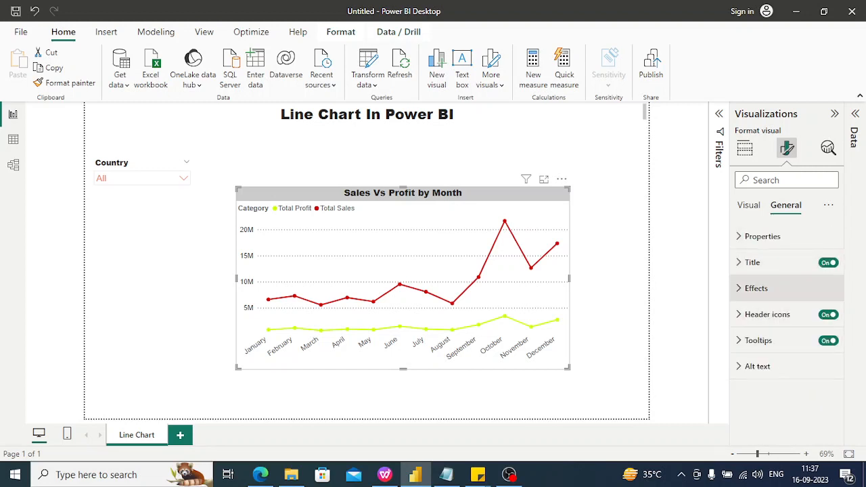
{"action": "left_click", "coordinate": [755, 288]}
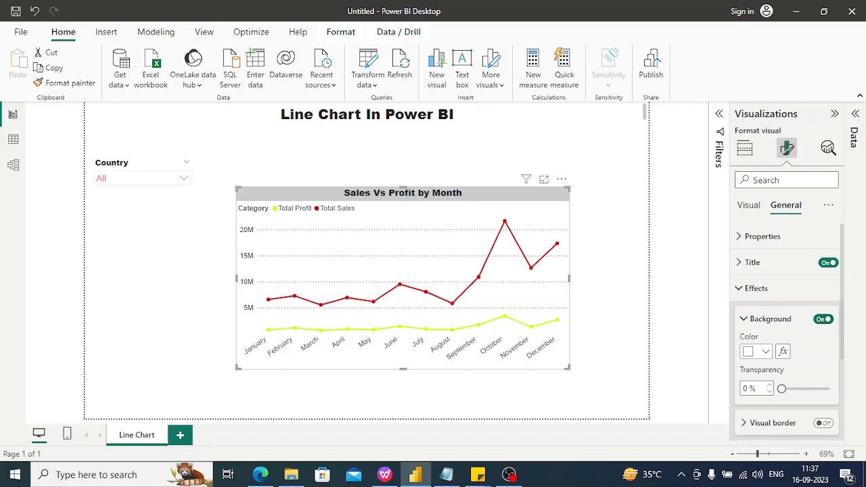
{"action": "left_click", "coordinate": [755, 351]}
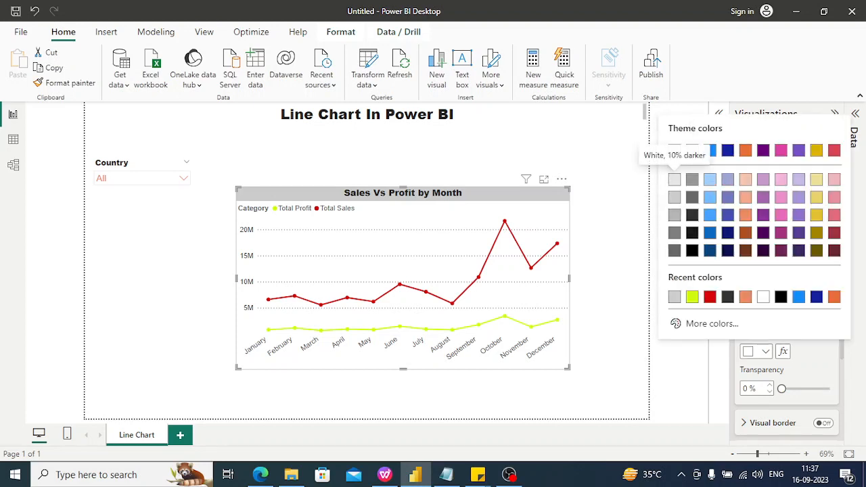
{"action": "left_click", "coordinate": [674, 178]}
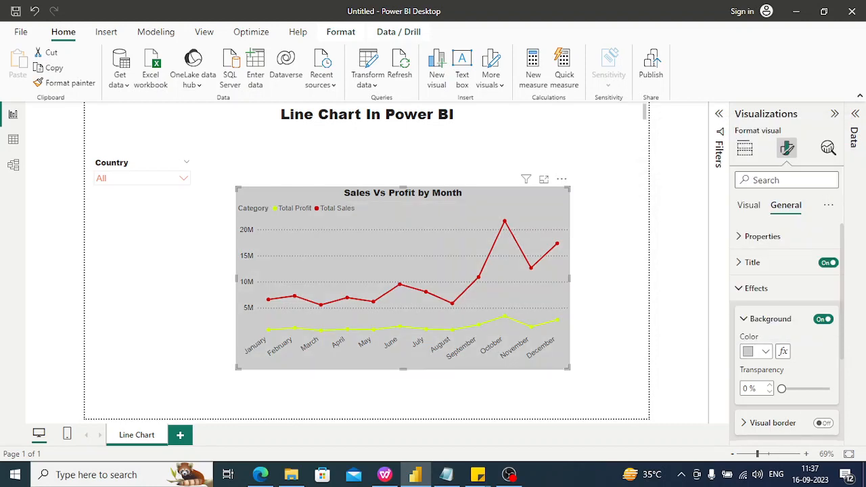
{"action": "left_click", "coordinate": [755, 351]}
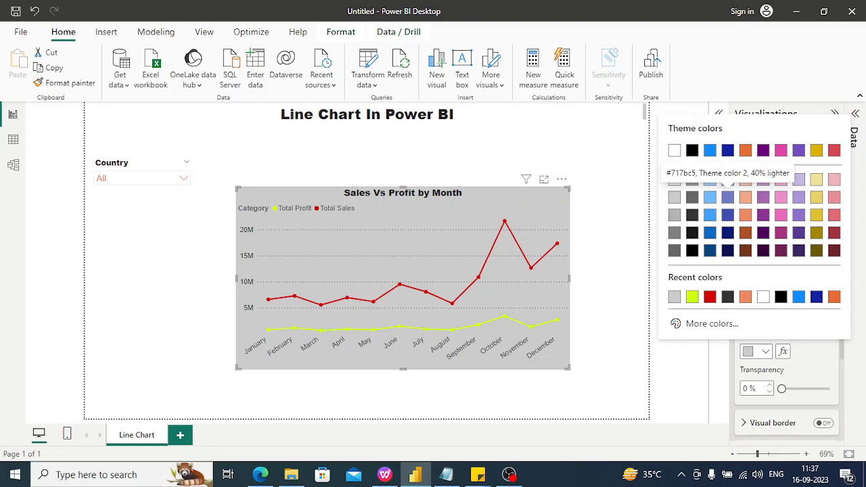
{"action": "left_click", "coordinate": [816, 179]}
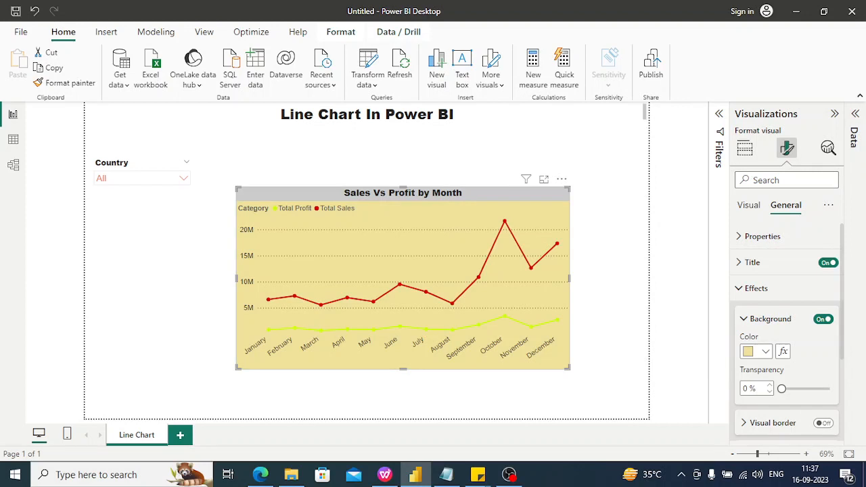
{"action": "left_click", "coordinate": [609, 276]}
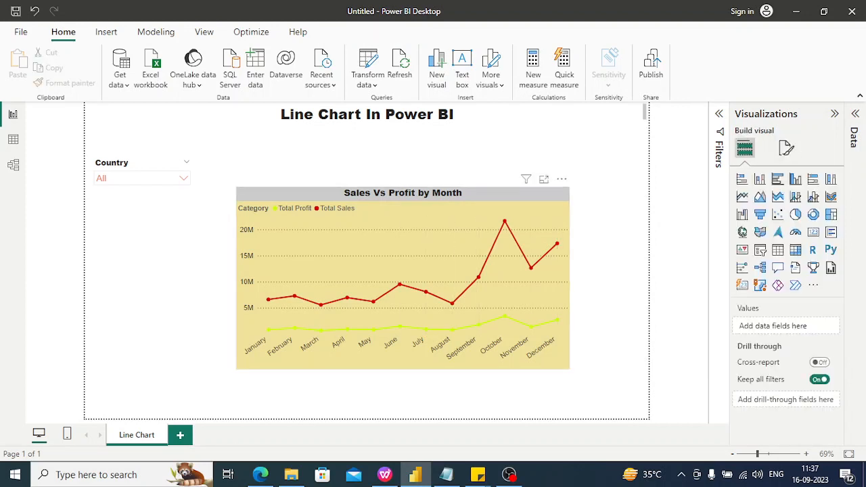
- Reselect the line chart and switch its header icons off and back on in the general formatting options
{"action": "left_click", "coordinate": [419, 277]}
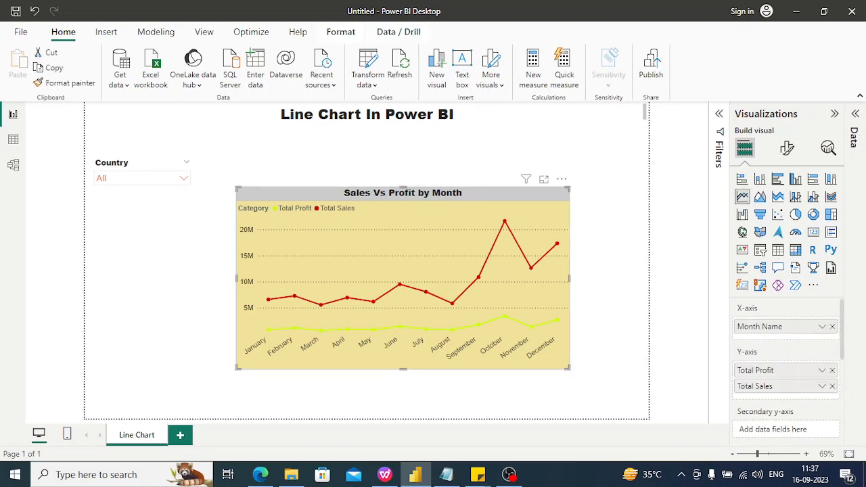
{"action": "left_click", "coordinate": [787, 148]}
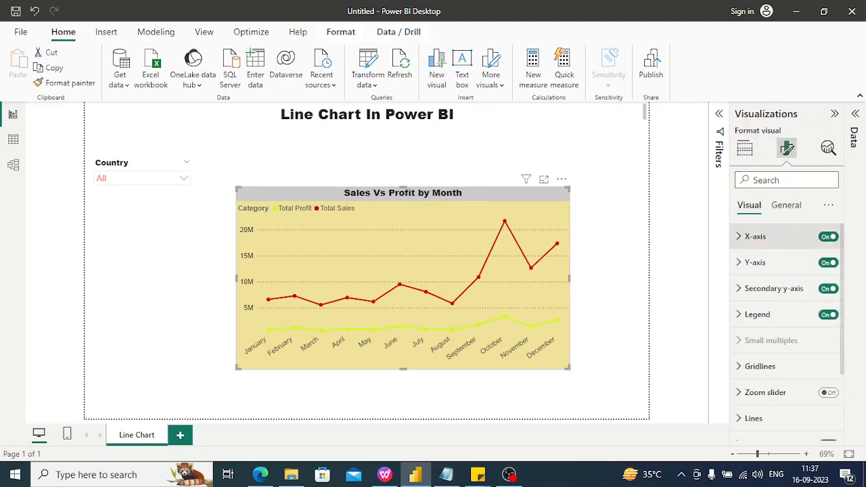
{"action": "left_click", "coordinate": [786, 205]}
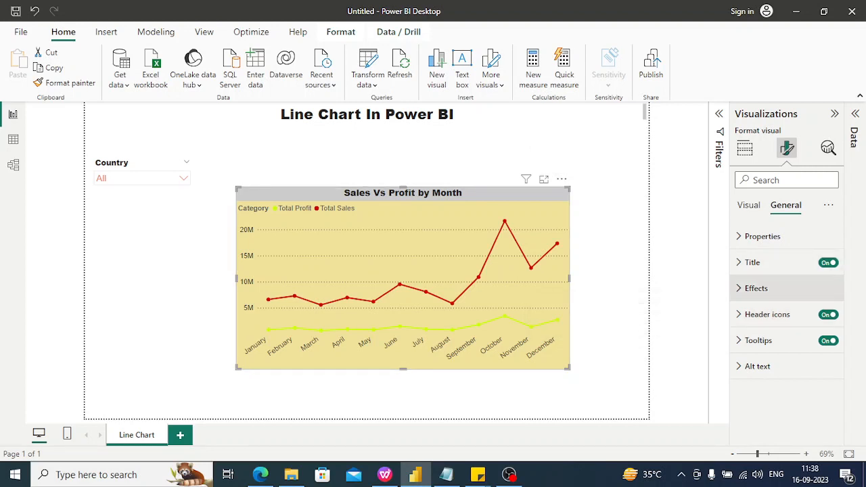
{"action": "left_click", "coordinate": [828, 315]}
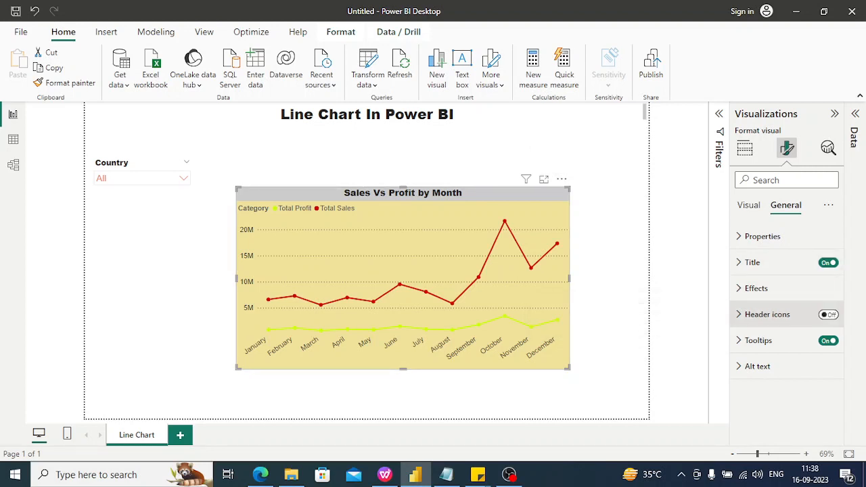
{"action": "left_click", "coordinate": [827, 315]}
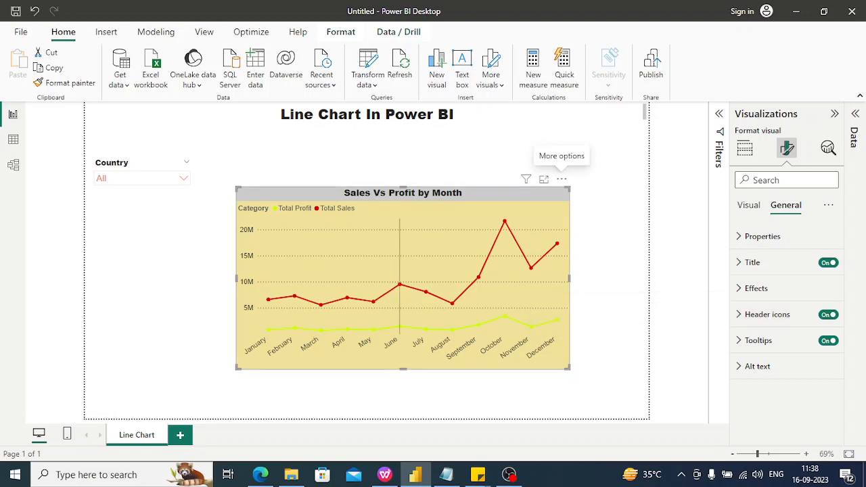
{"action": "mouse_move", "coordinate": [295, 296]}
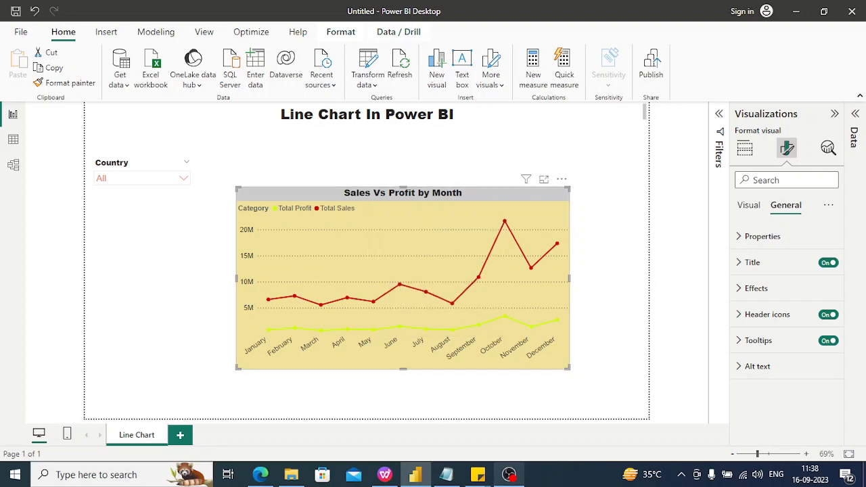
{"action": "mouse_move", "coordinate": [508, 474]}
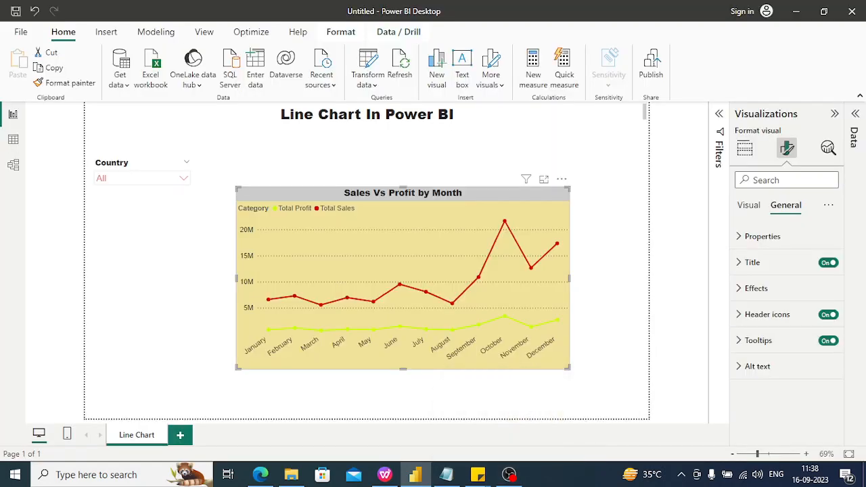
{"action": "left_click", "coordinate": [508, 474]}
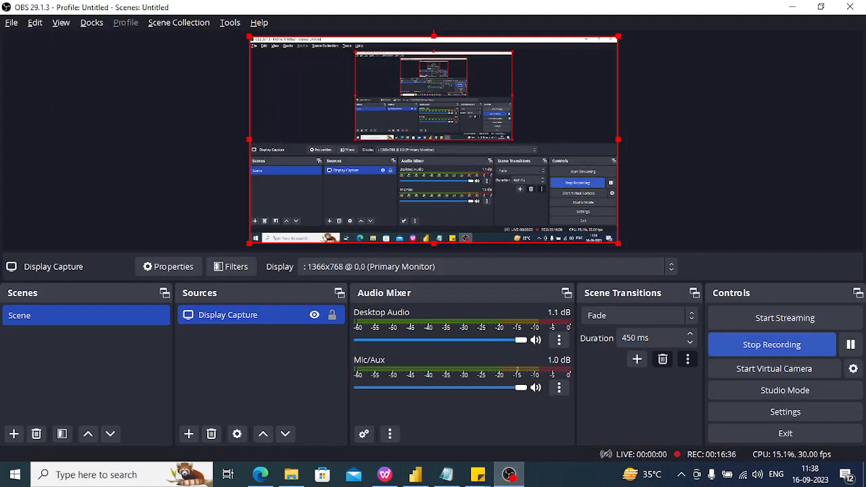